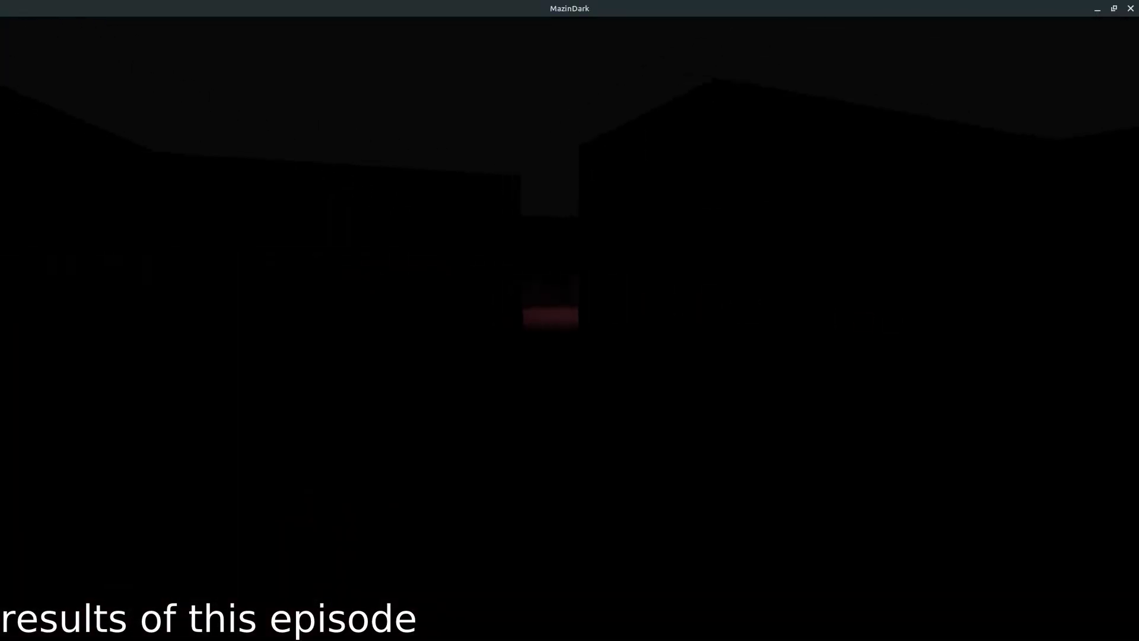
key(w)
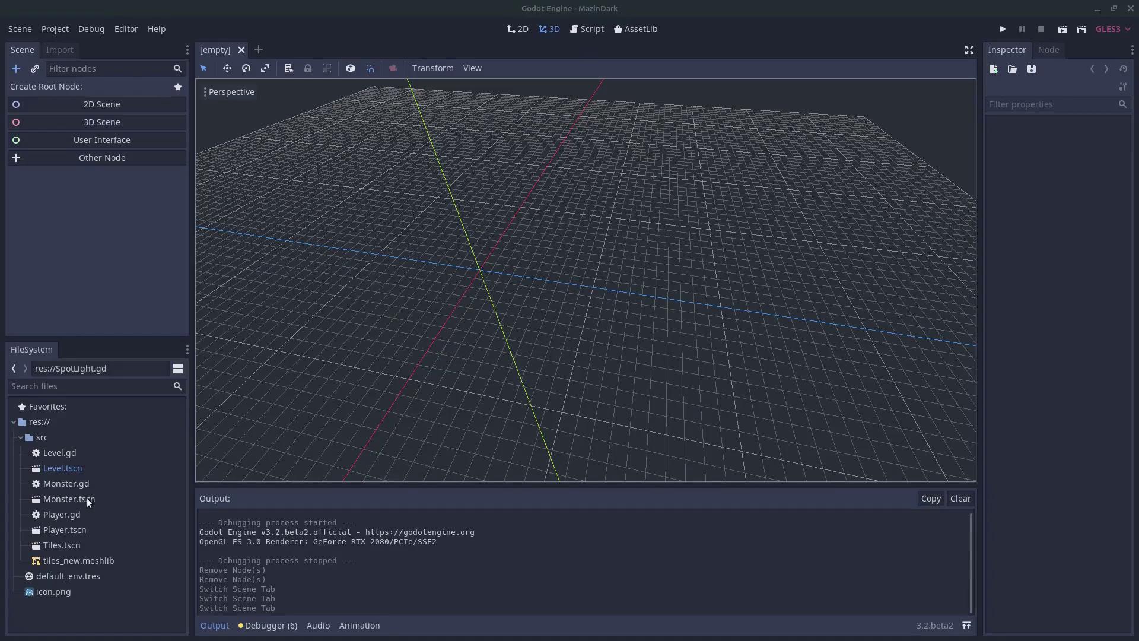
Open the Level scene from the src folder and select the Player in the maze.
double_click(69, 468)
scroll(479, 318, down, 4)
middle_drag(479, 318, 539, 412)
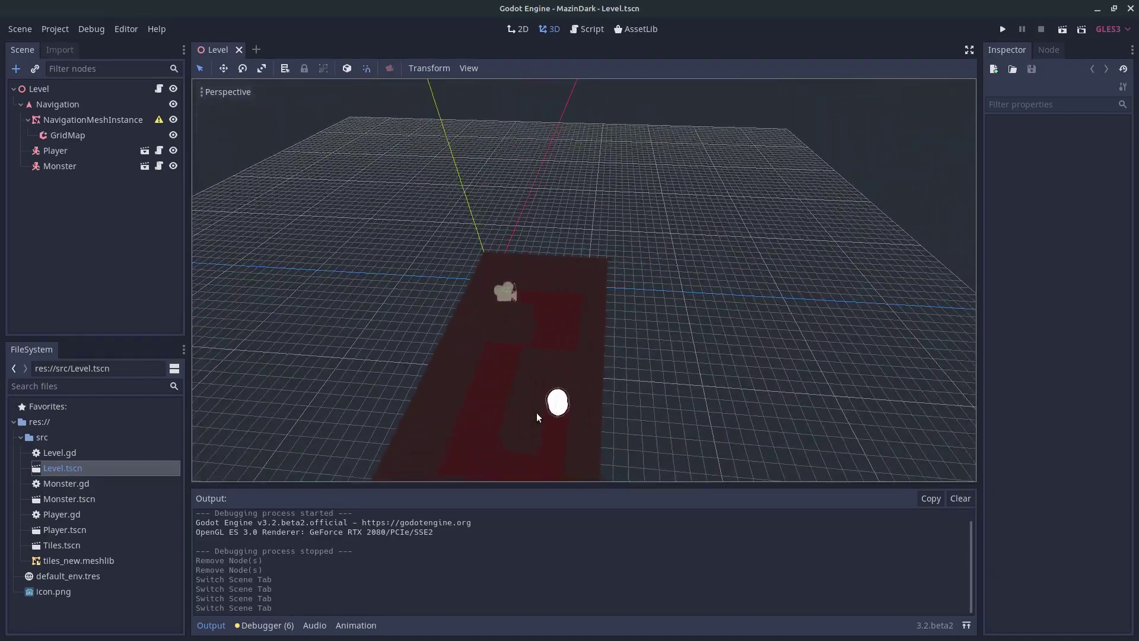
click(551, 392)
click(503, 292)
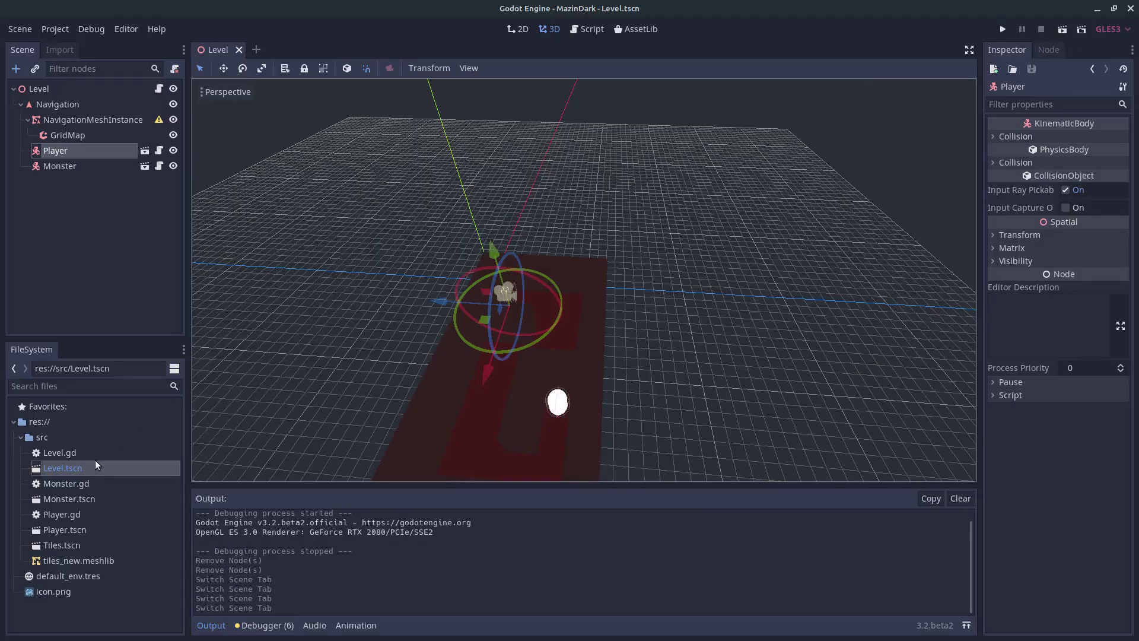
middle_drag(372, 409, 483, 384)
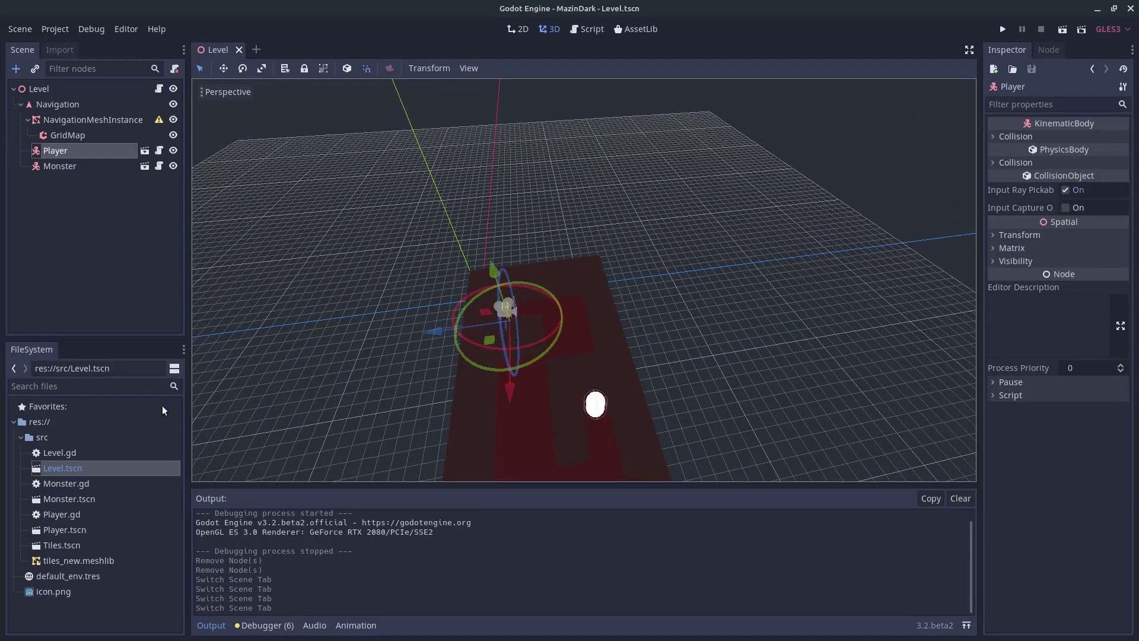
scroll(497, 376, down, 2)
middle_drag(497, 376, 525, 371)
Run the project to check how the maze and monster look under the default sky, and stop the game.
key(F5)
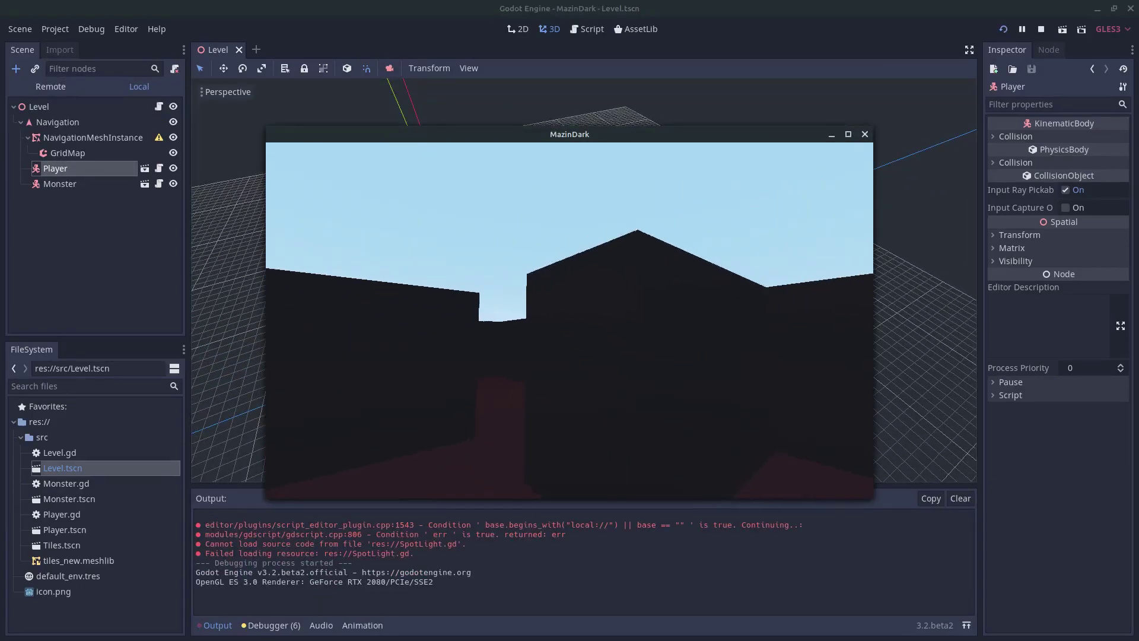
key(w)
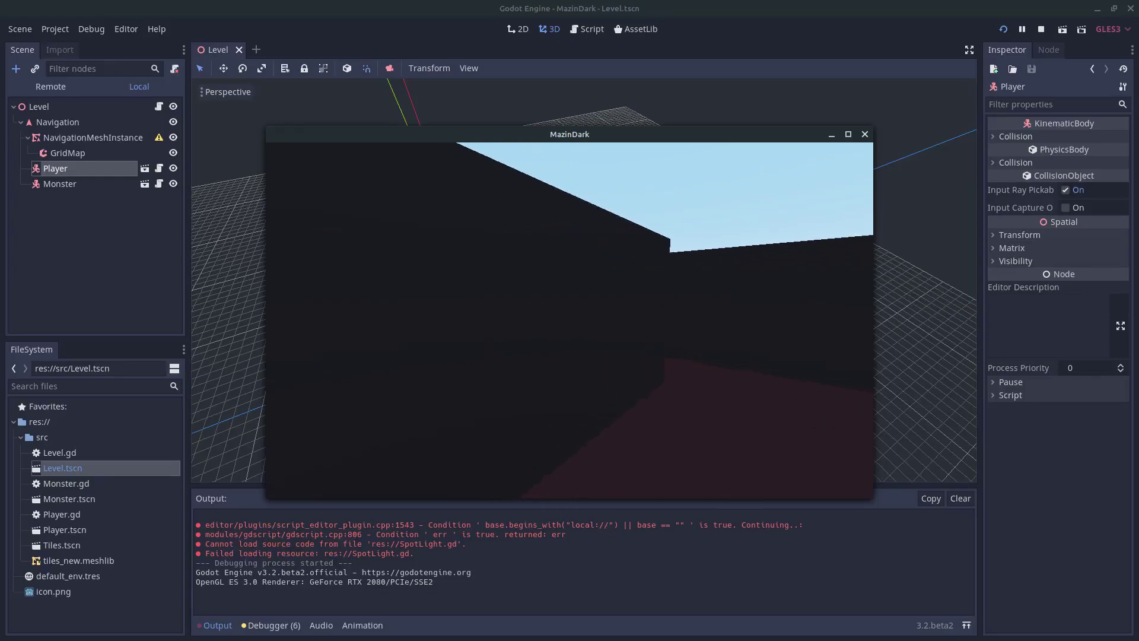
key(Escape)
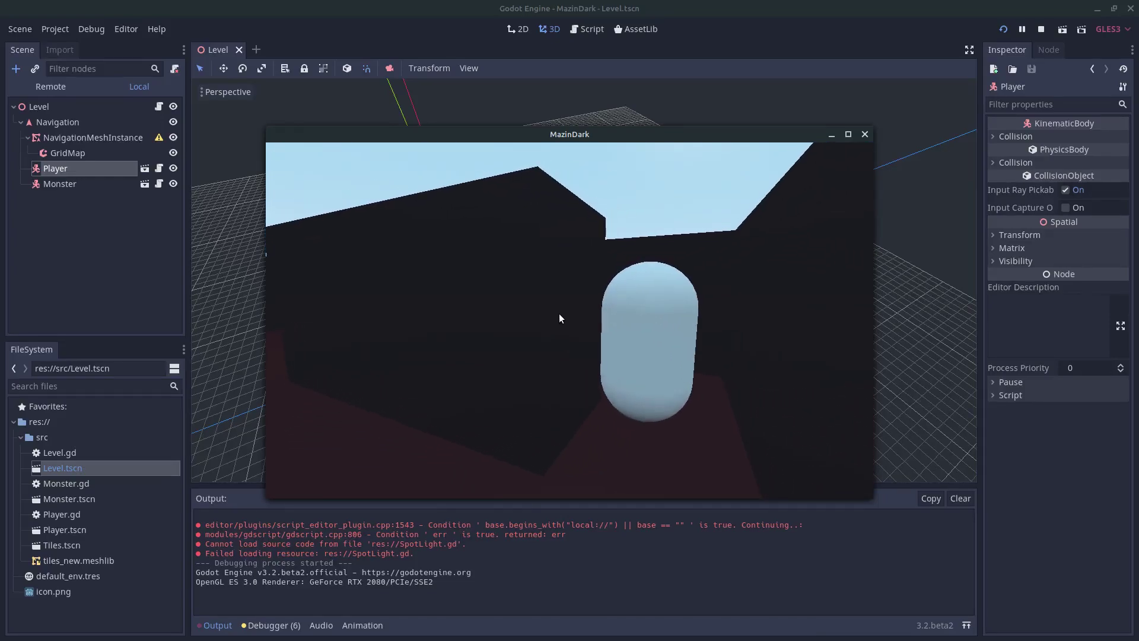
key(F8)
Add a WorldEnvironment node under the Level root and assign it a new Environment.
click(48, 90)
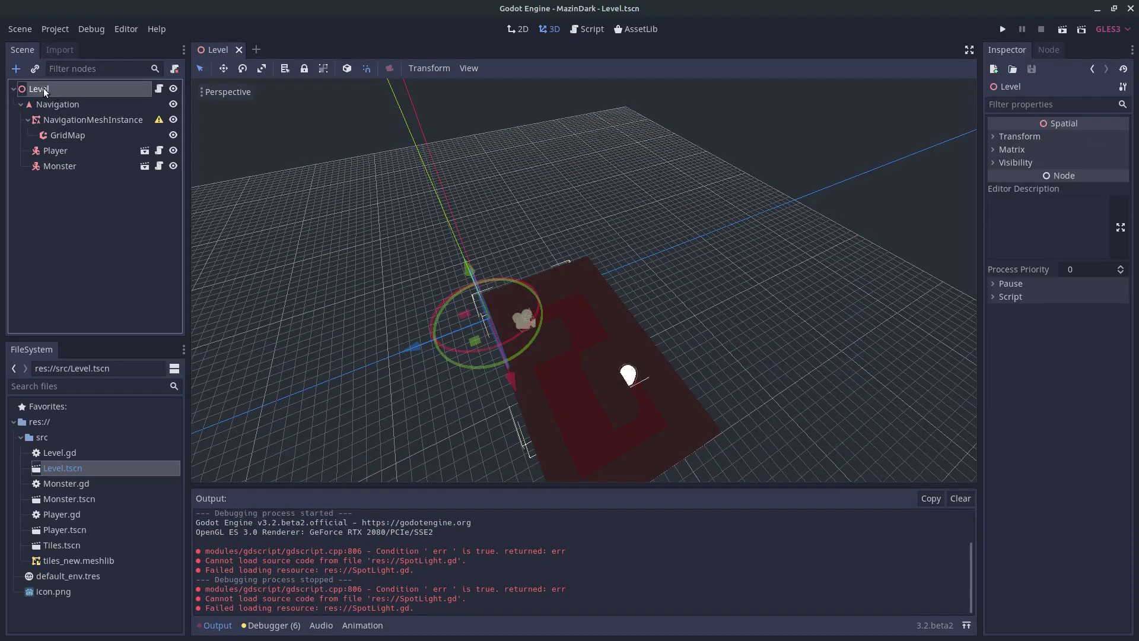
key(ctrl+a)
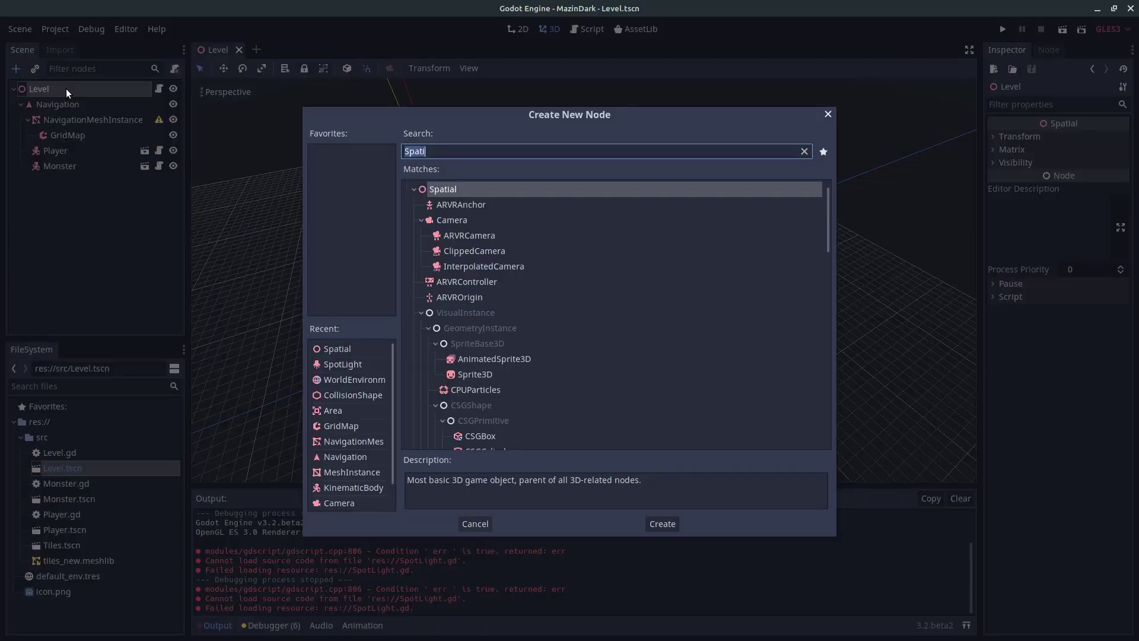
text(World)
key(Return)
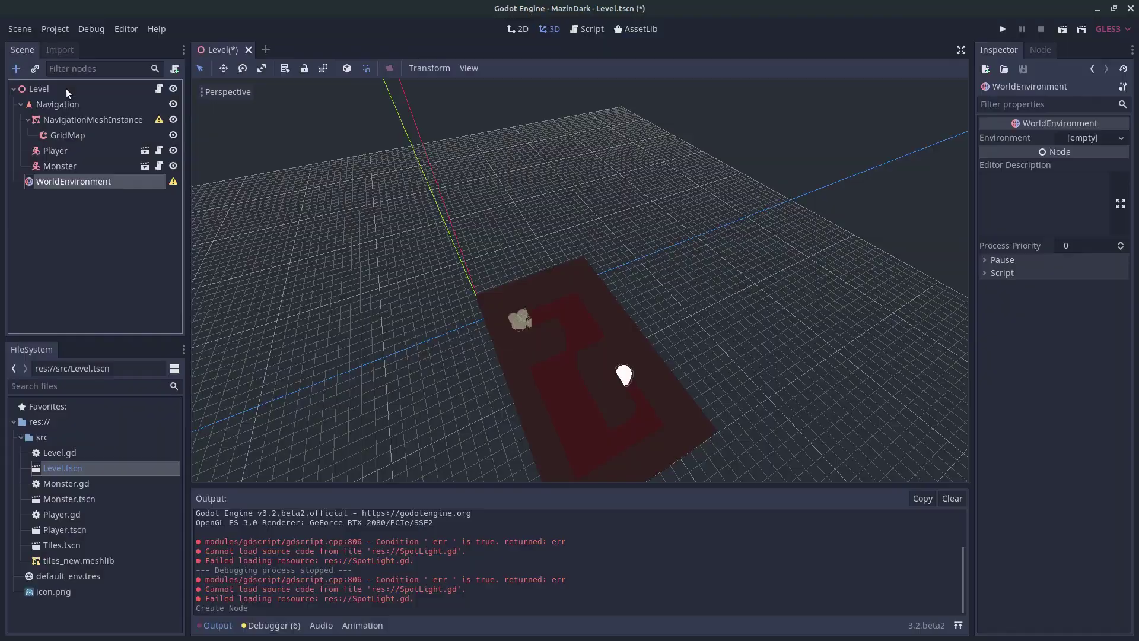
click(1105, 140)
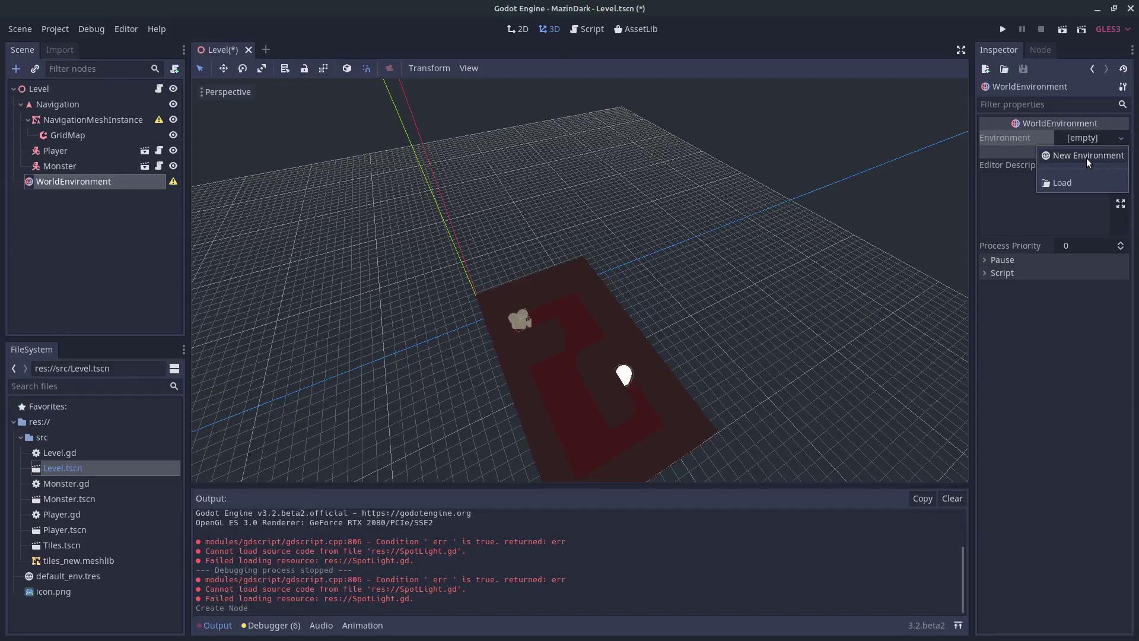
click(1086, 156)
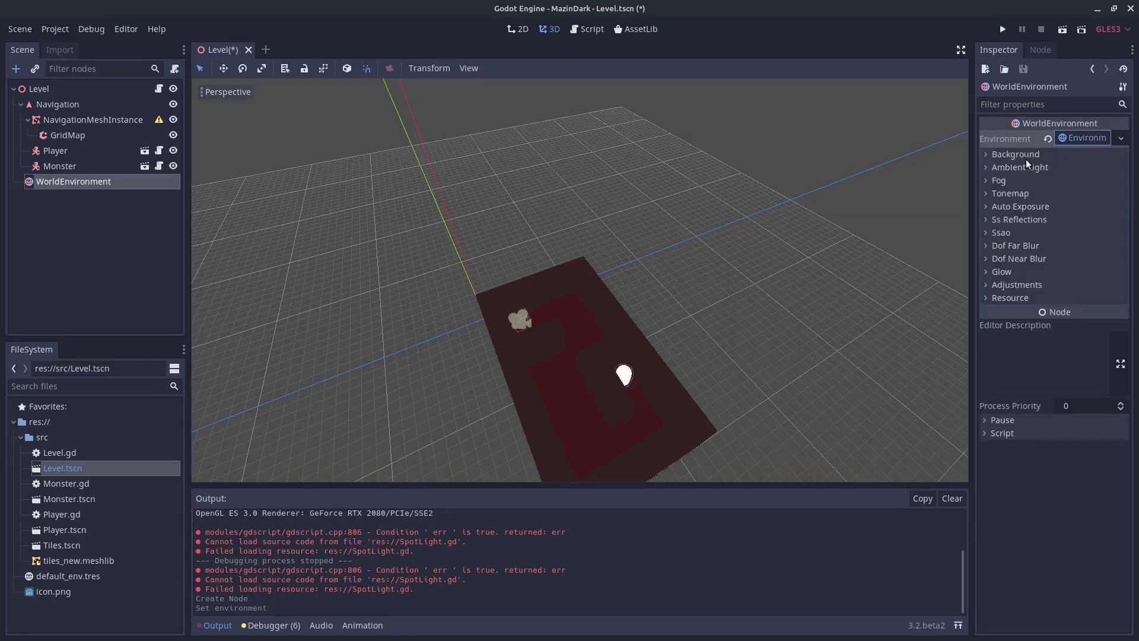
Set the environment's background mode to Custom Color with the near-black colour 080808.
click(1026, 156)
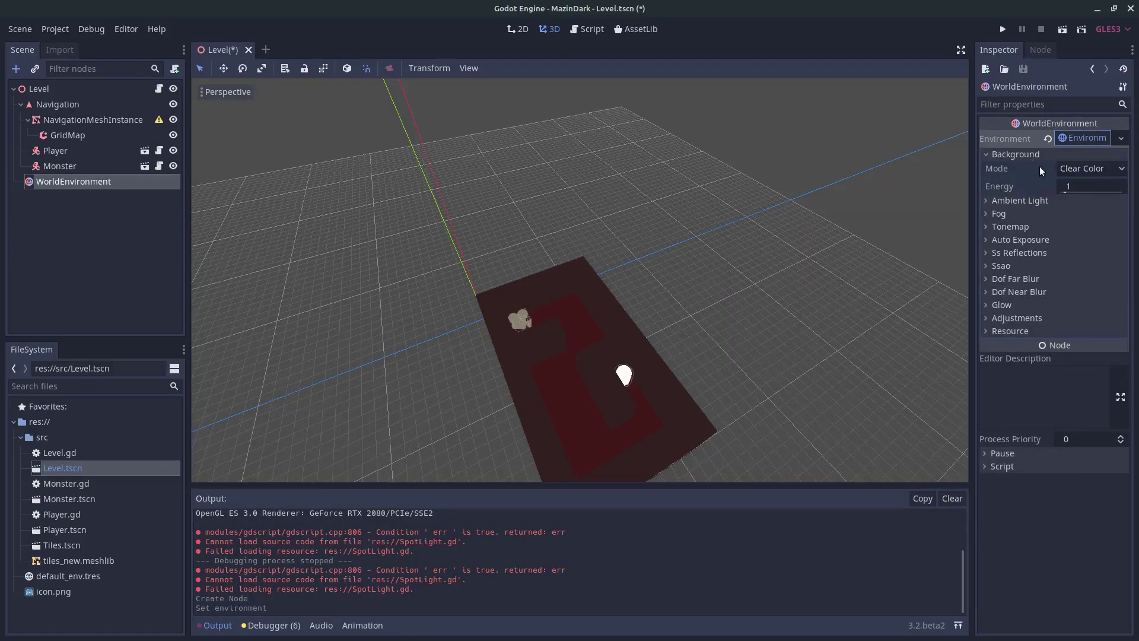
click(1097, 169)
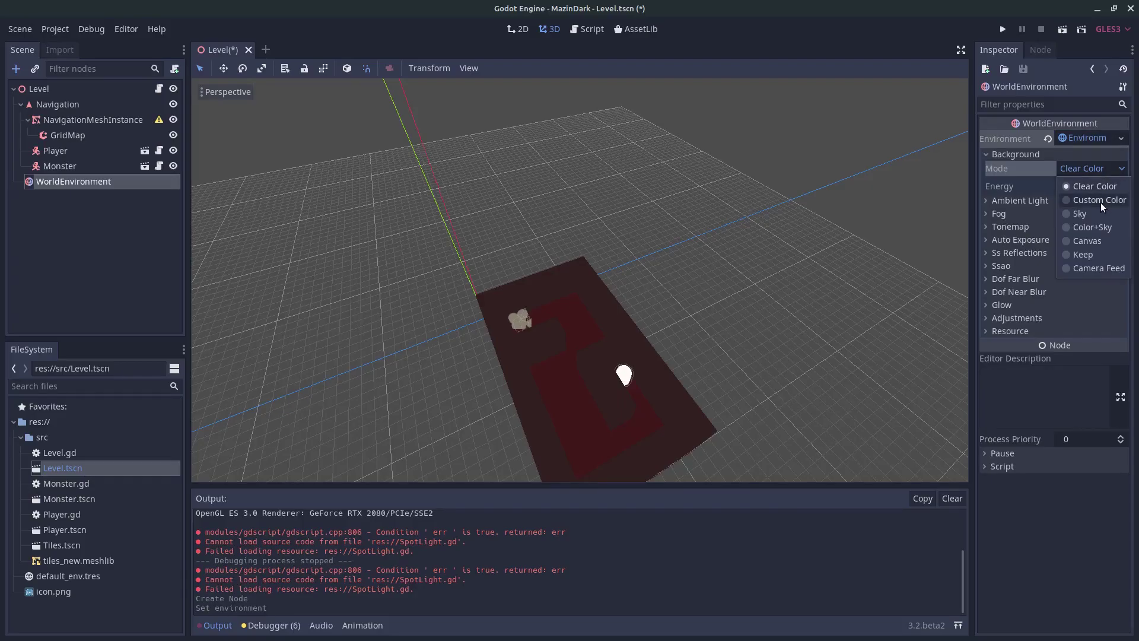
click(1099, 200)
click(1093, 187)
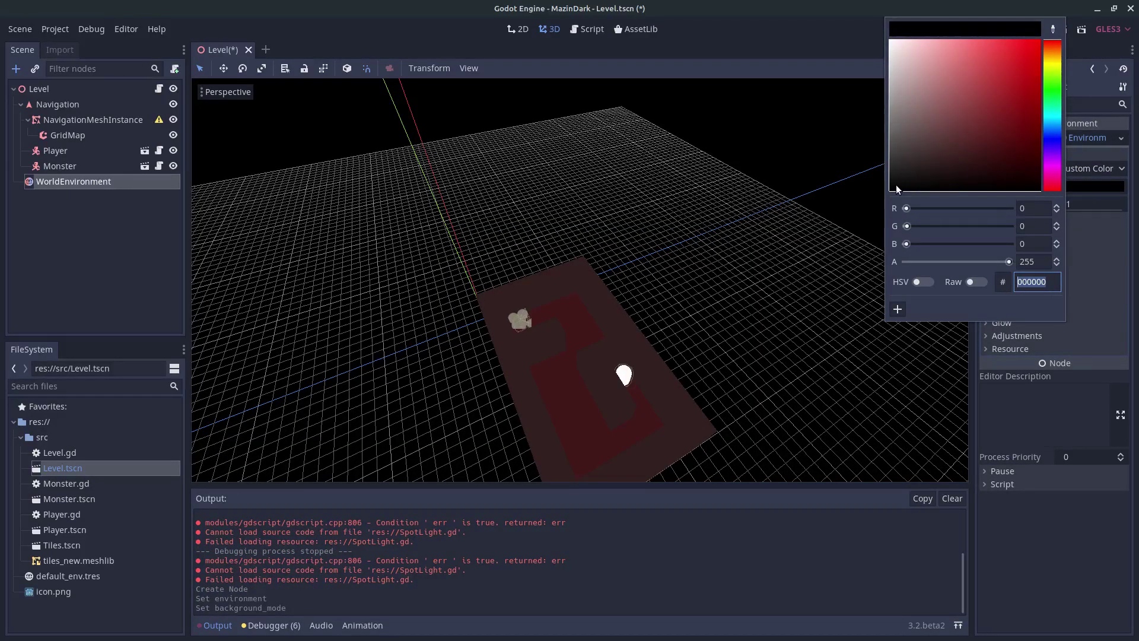
drag(898, 190, 883, 187)
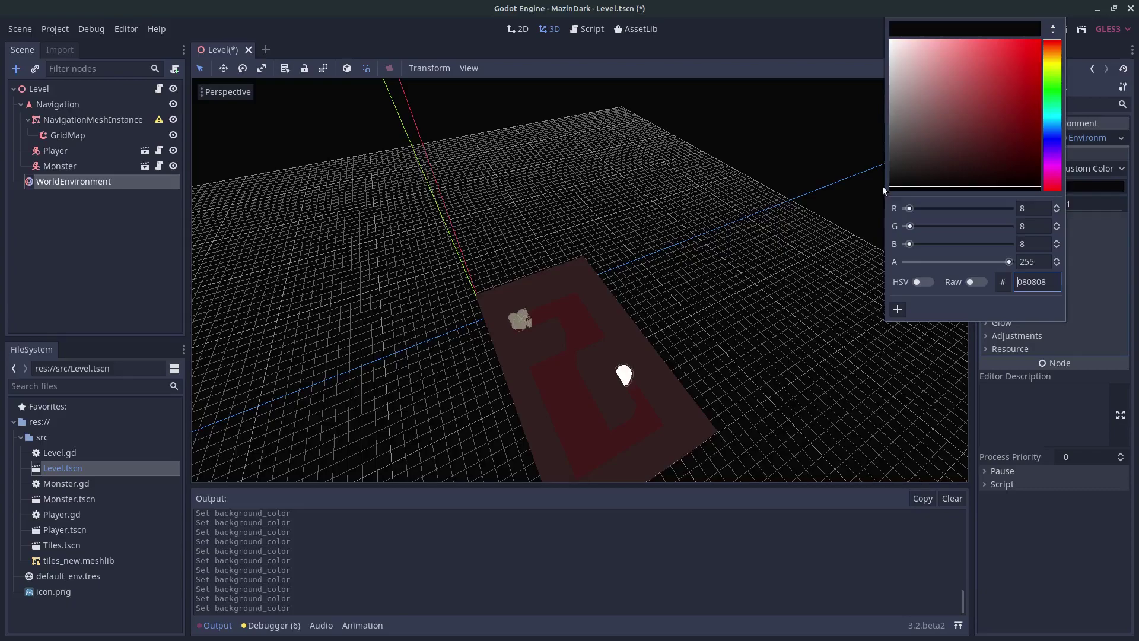
click(1025, 566)
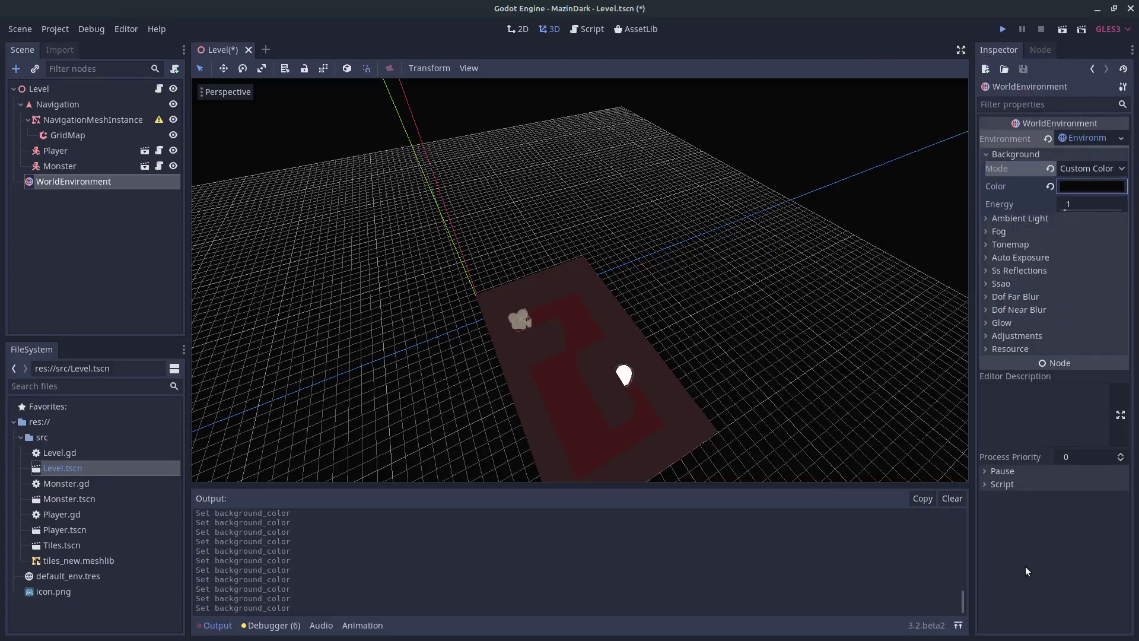
Run the project to check the dark background, close the game and clear the output log.
key(F5)
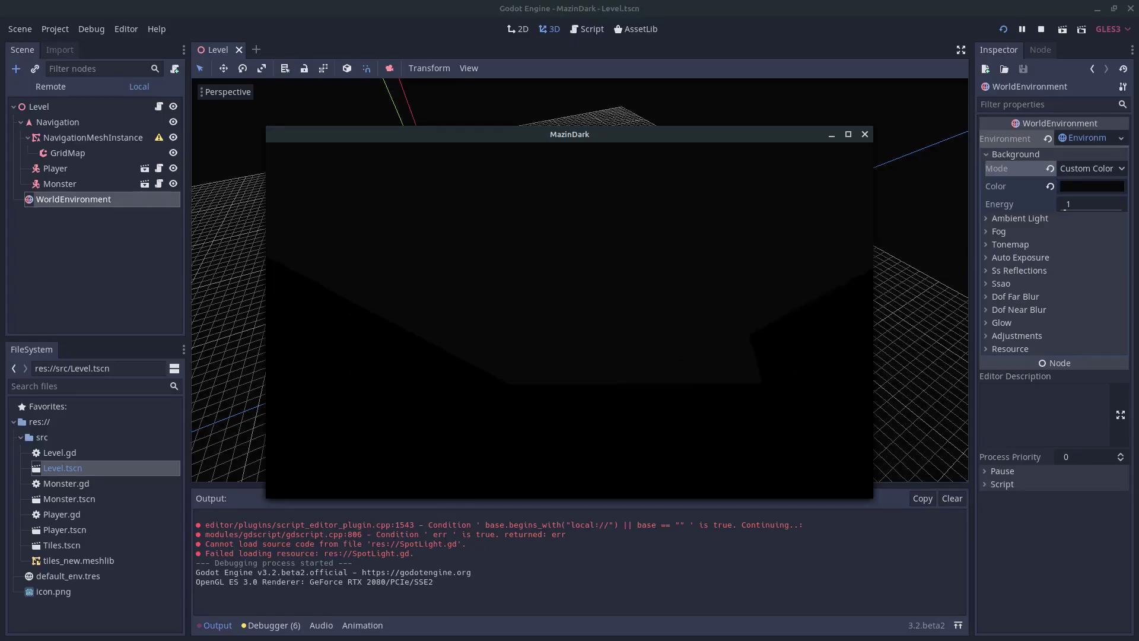
key(Escape)
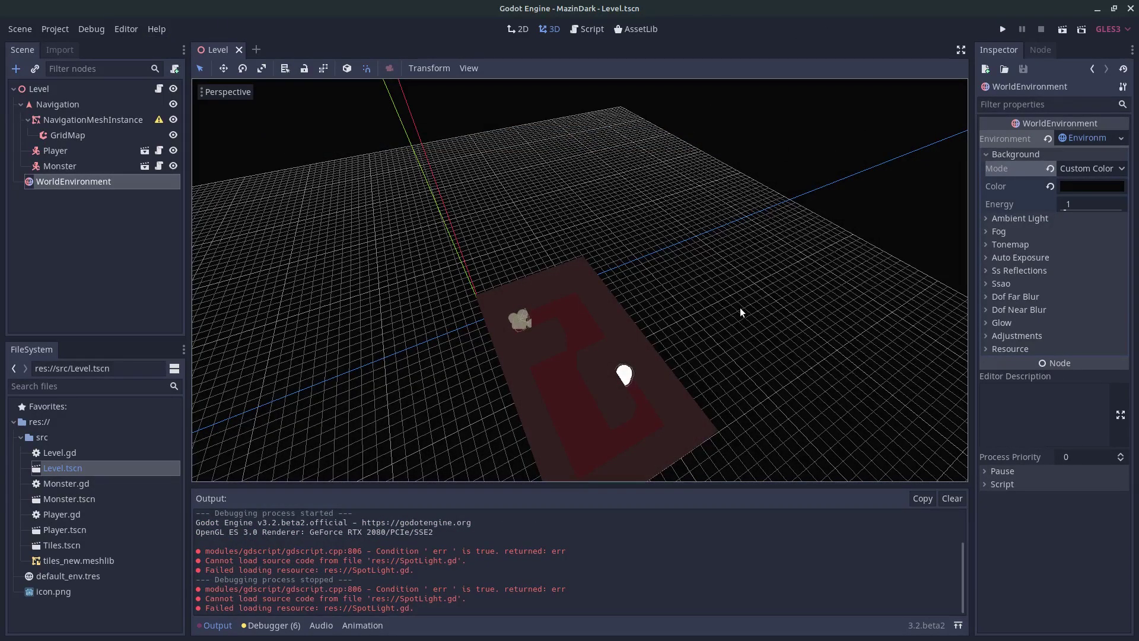
click(952, 498)
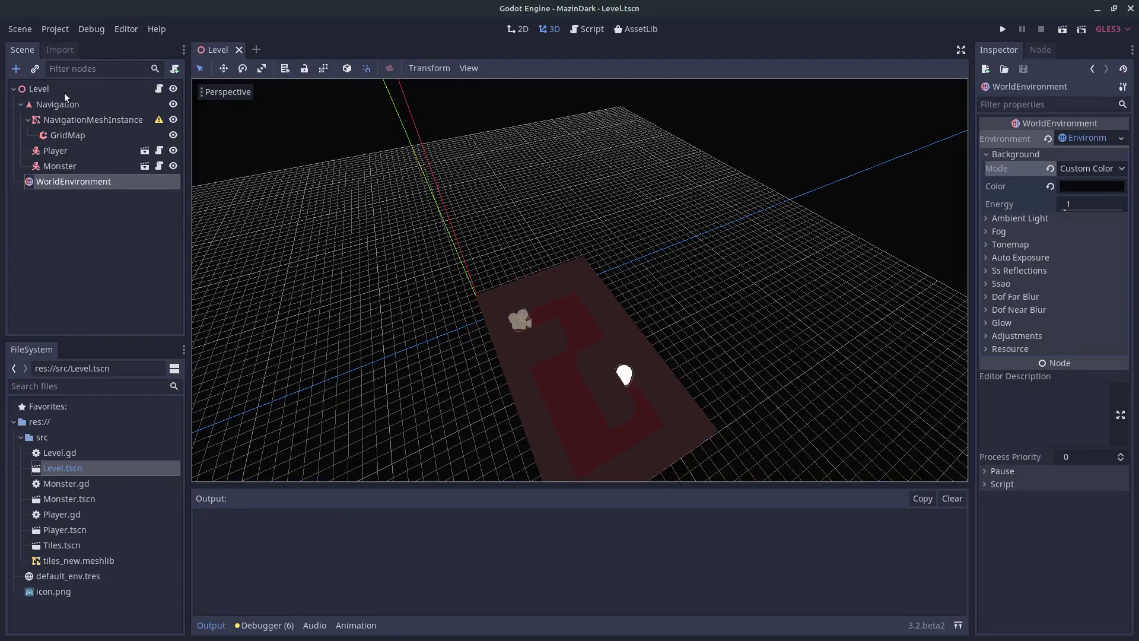
middle_drag(454, 210, 564, 198)
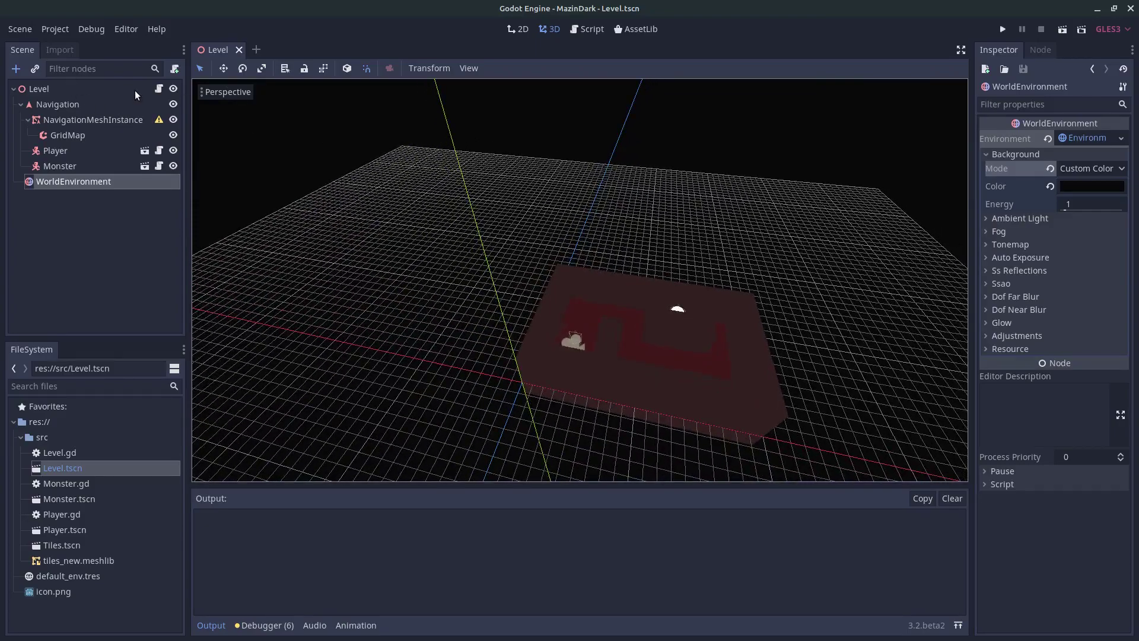
Create a new scene with a SpotLight as its root node.
click(256, 50)
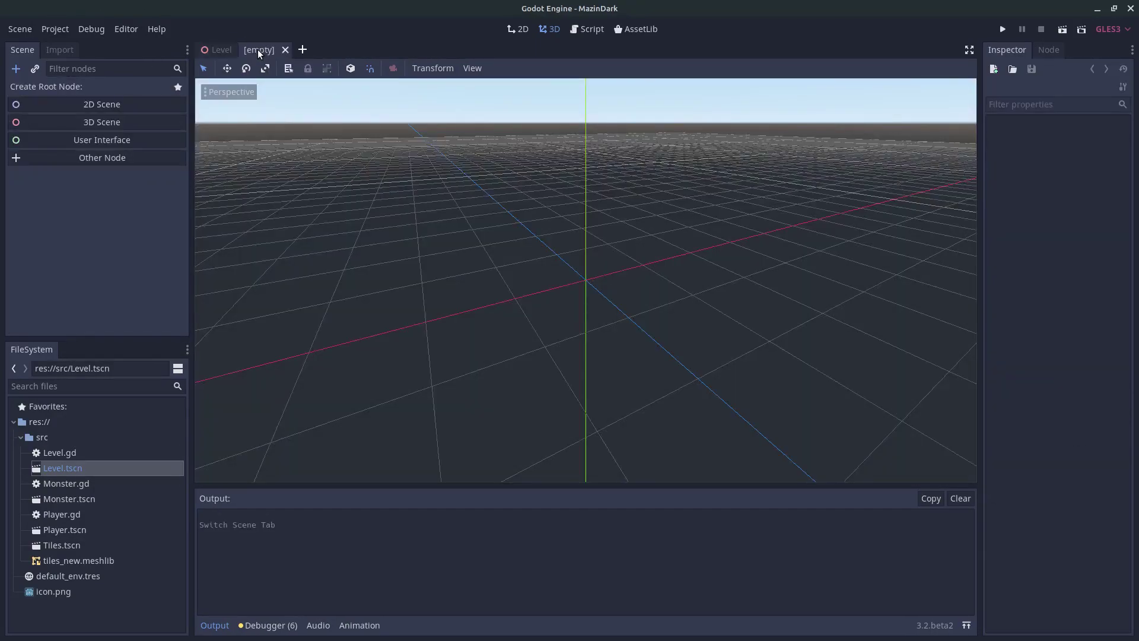
click(110, 157)
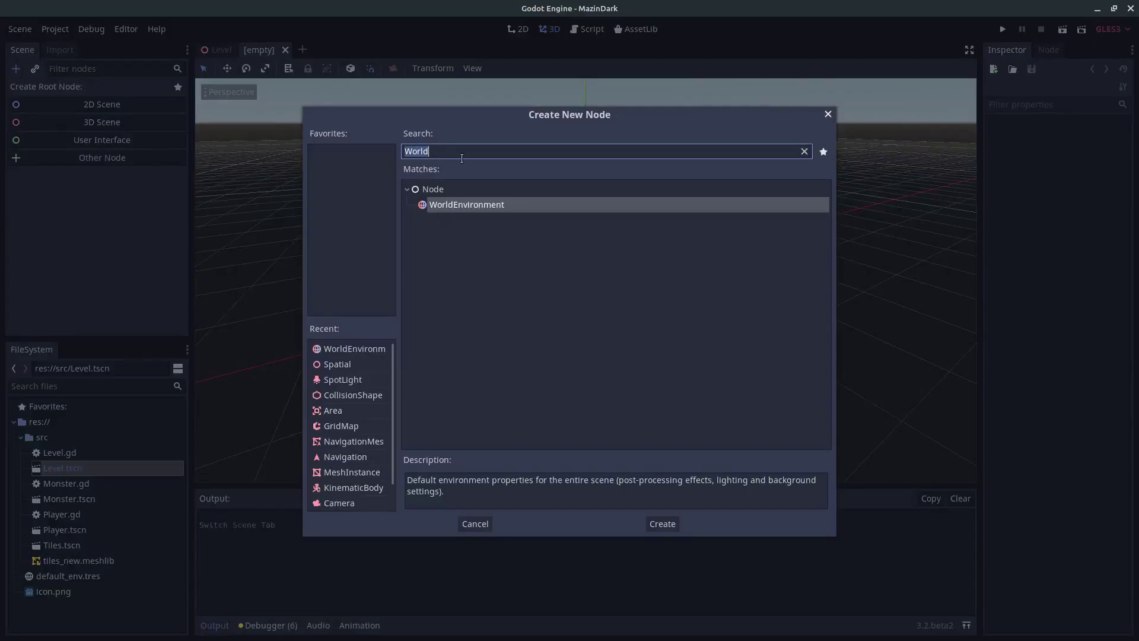
key(BackSpace)
text(Light)
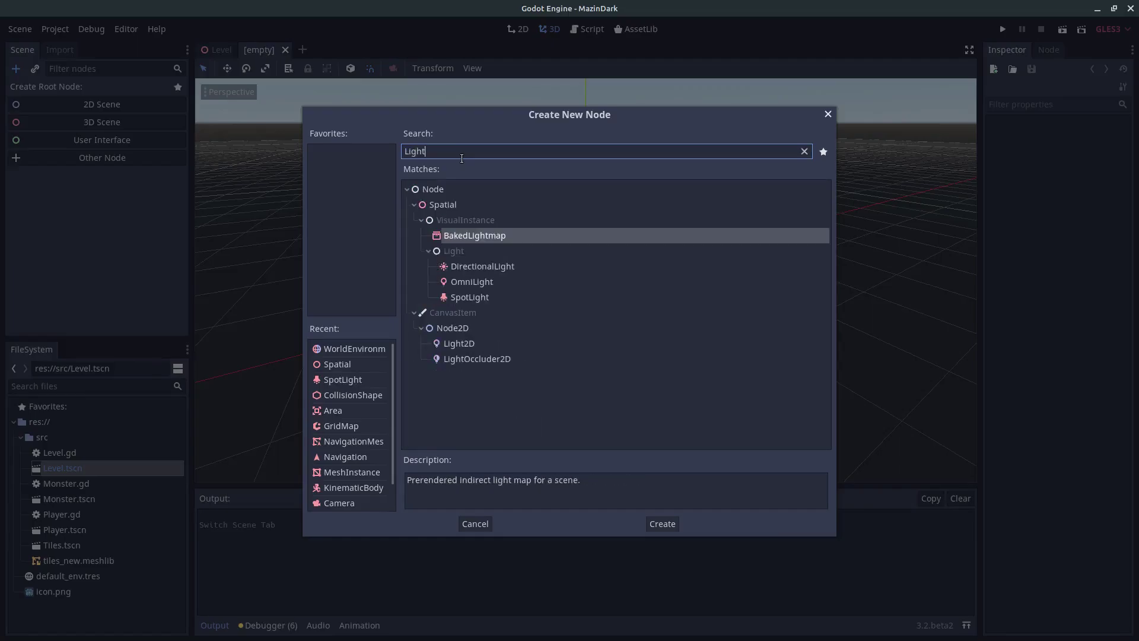
double_click(467, 295)
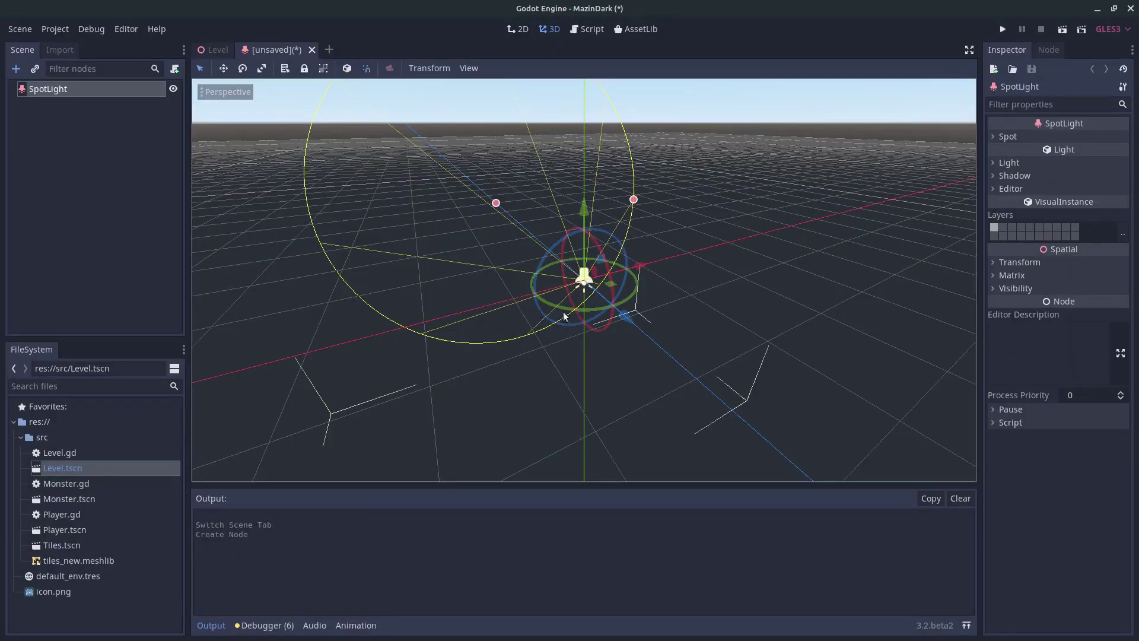
Rotate the SpotLight to -90 degrees on the X axis so it points straight down.
scroll(666, 308, up, 5)
middle_drag(653, 317, 730, 261)
click(1019, 262)
click(1013, 320)
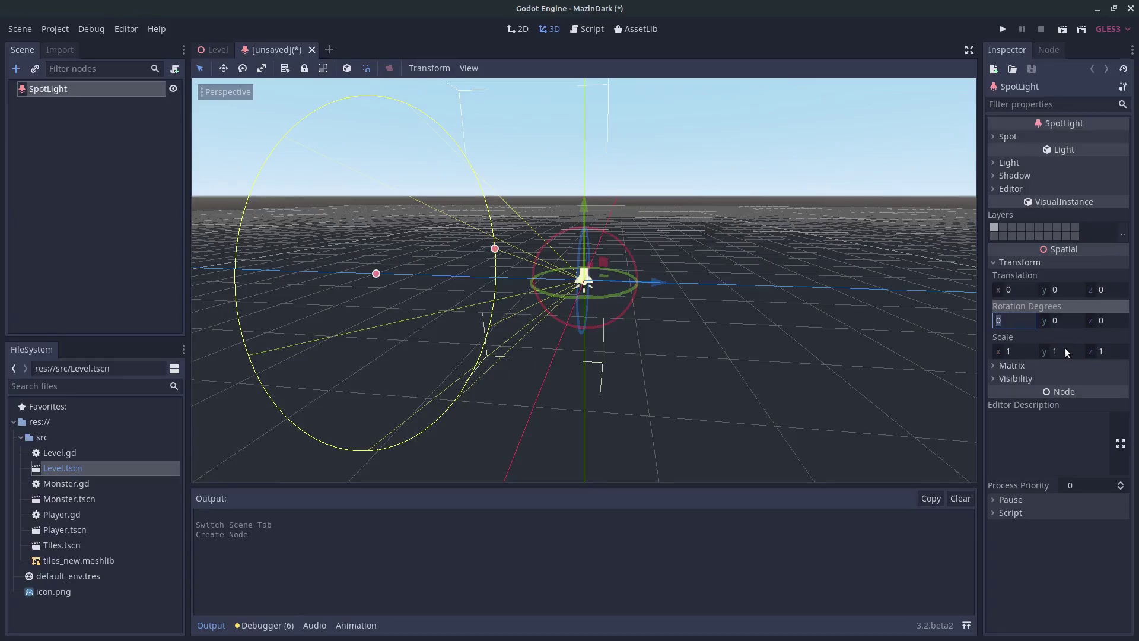
text(-90)
key(Return)
middle_drag(732, 295, 724, 332)
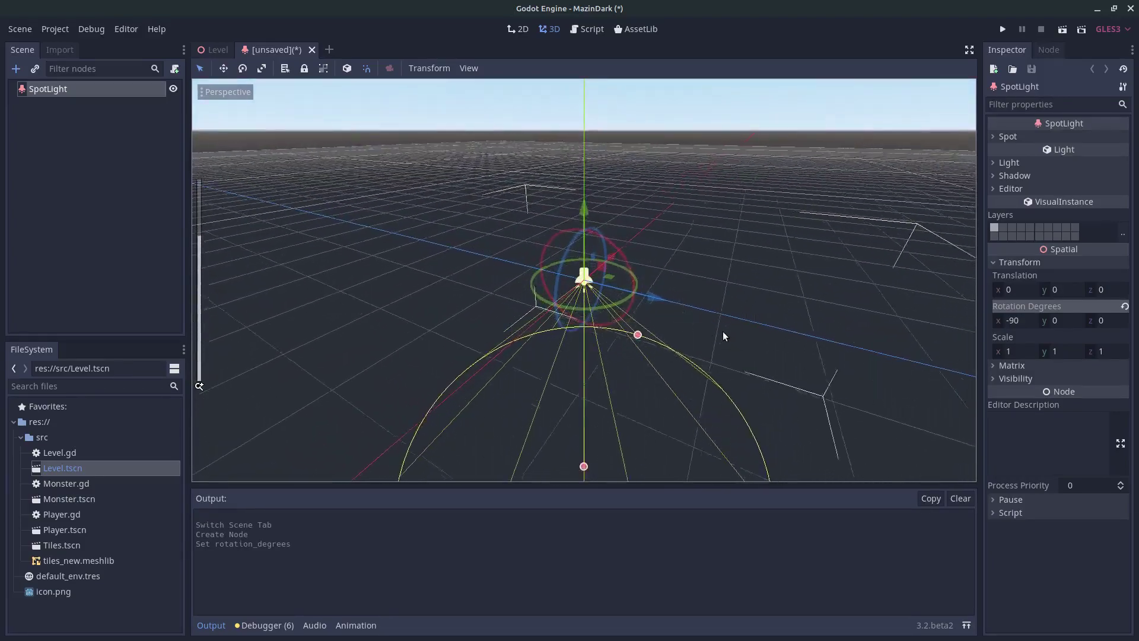
Rename the SpotLight root node to FlashingLight.
double_click(64, 89)
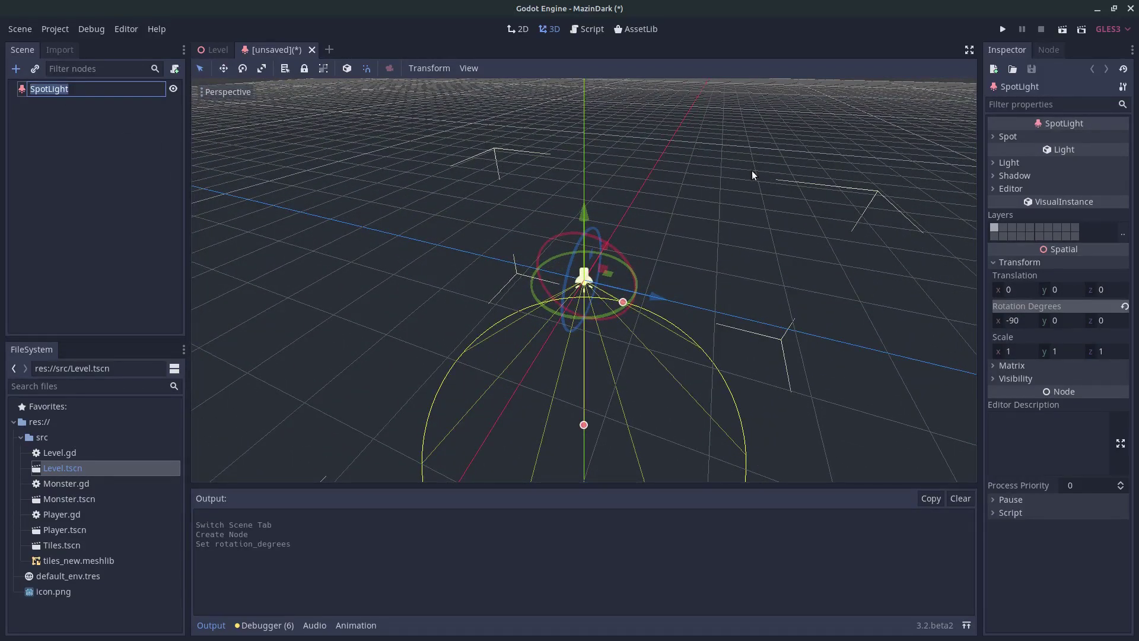
text(FlashingLight)
key(Return)
click(175, 69)
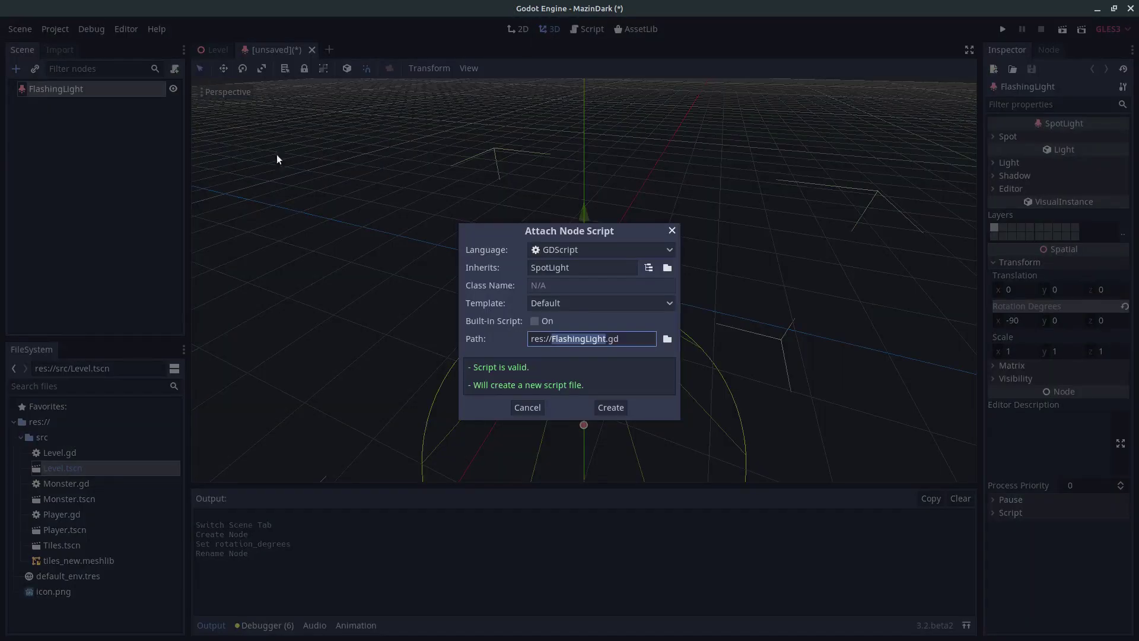
click(534, 405)
click(87, 154)
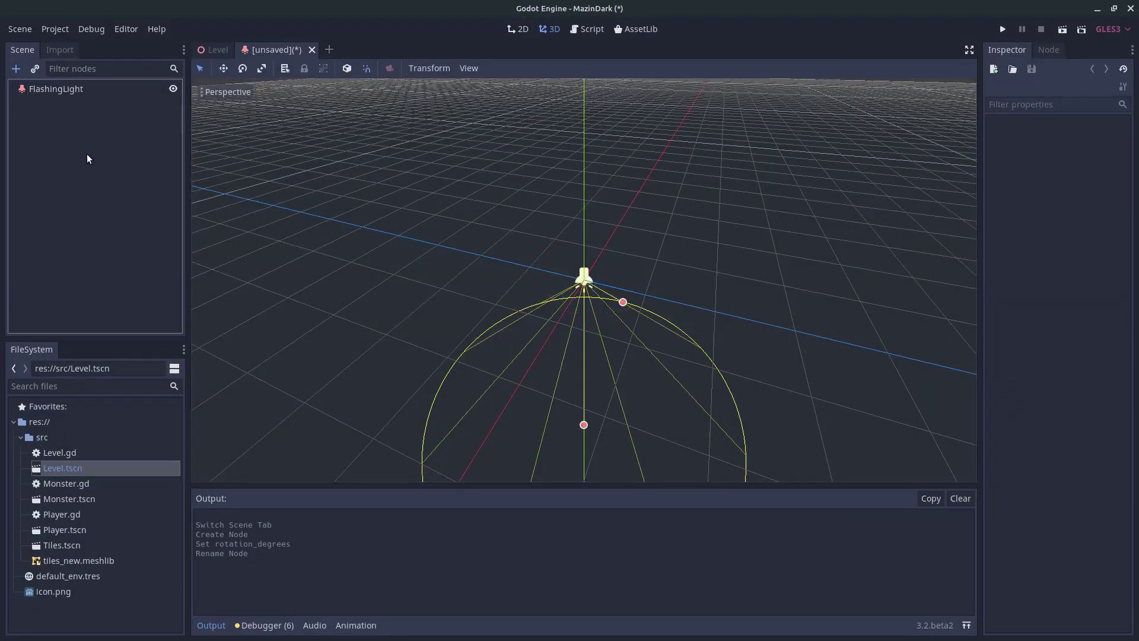
Save the scene as FlashingLight.tscn in the src folder and attach a new GDScript at res://src/FlashingLight.gd to the root node.
key(ctrl+s)
click(718, 549)
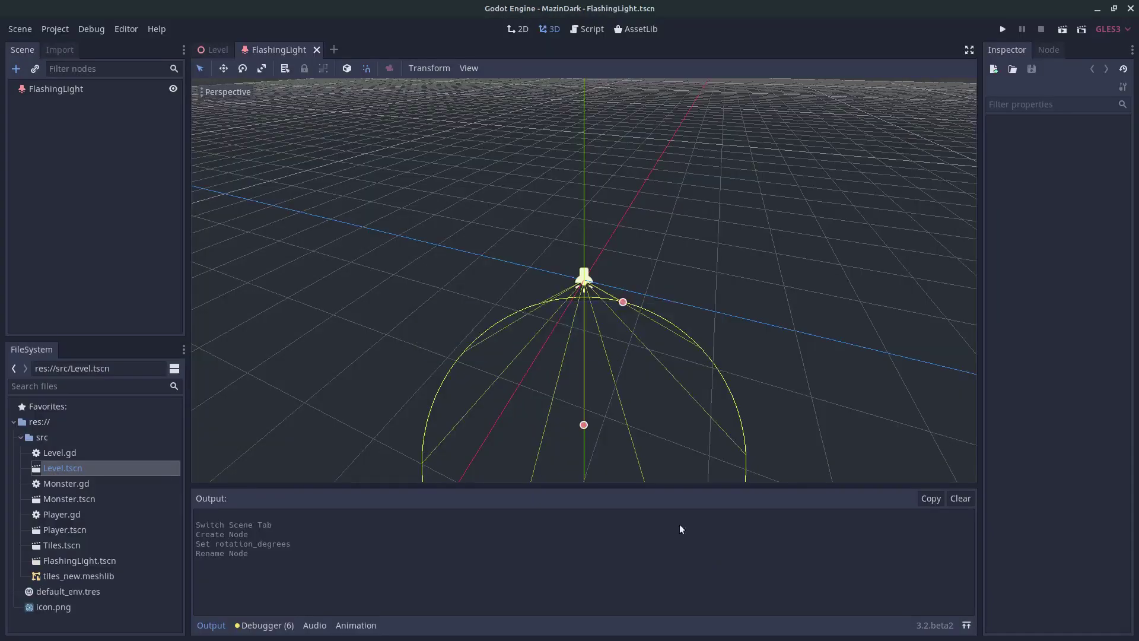
click(76, 89)
click(174, 68)
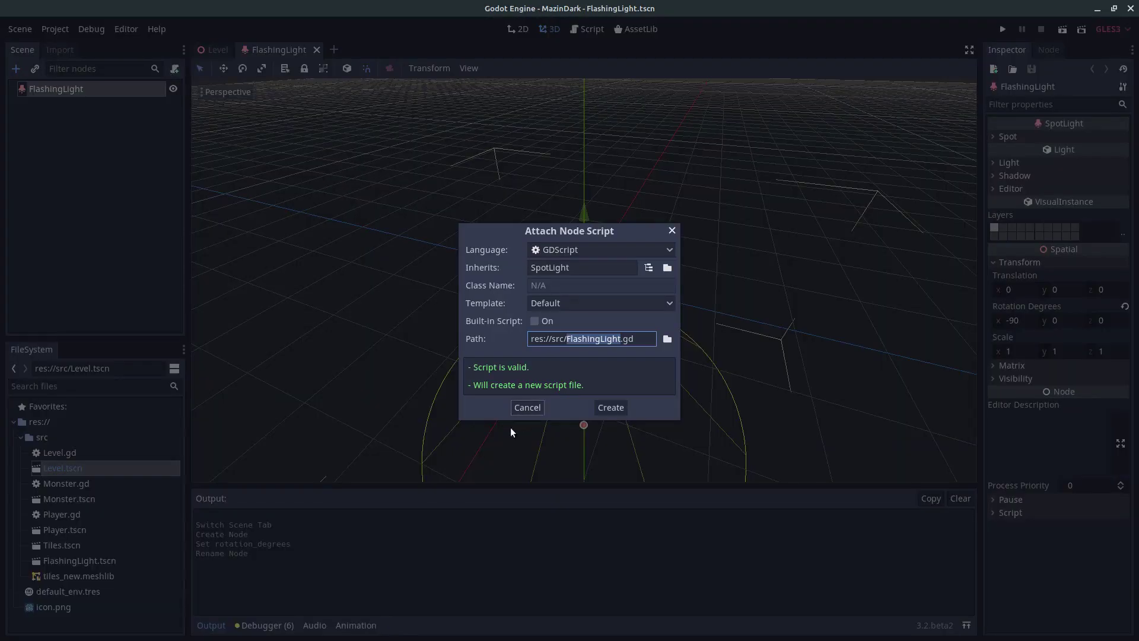
click(612, 405)
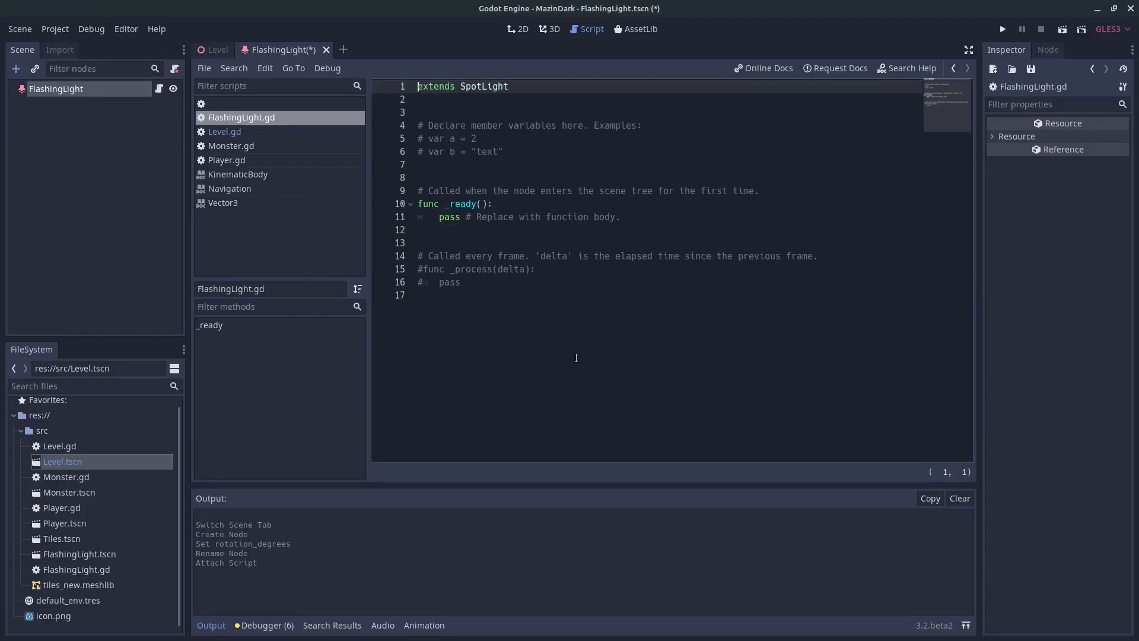
Delete the template code from FlashingLight.gd, keeping only the extends SpotLight line.
drag(422, 296, 406, 128)
key(BackSpace)
key(BackSpace)
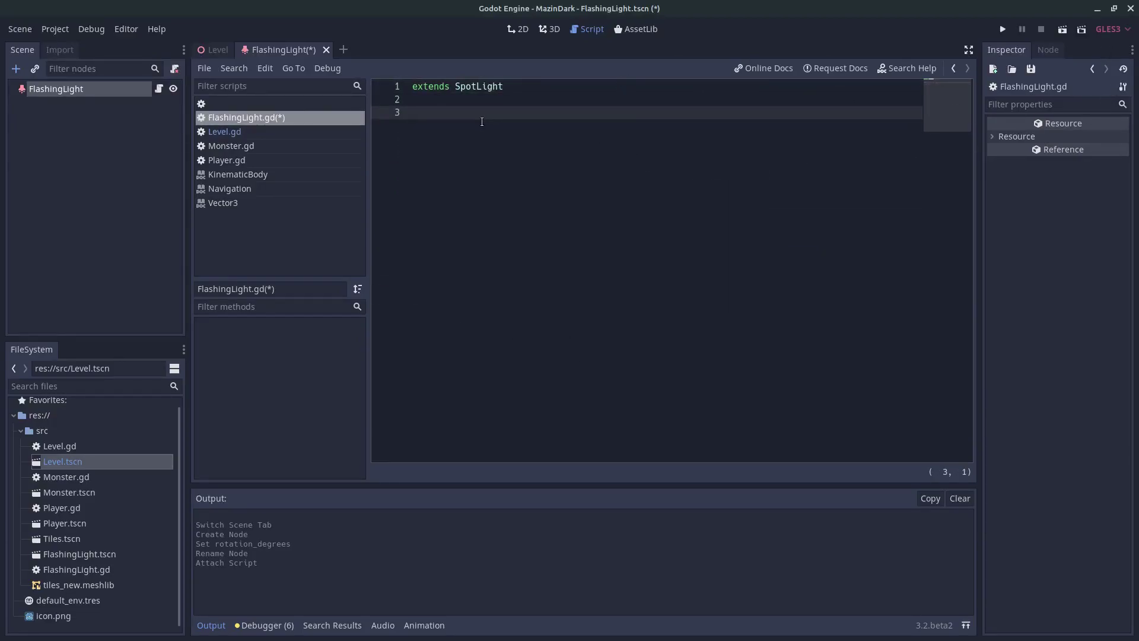
Declare var timer = null in FlashingLight.gd and add a _ready() function that calls randomize().
text(var timer = null)
key(Return)
key(Return)
text(fu)
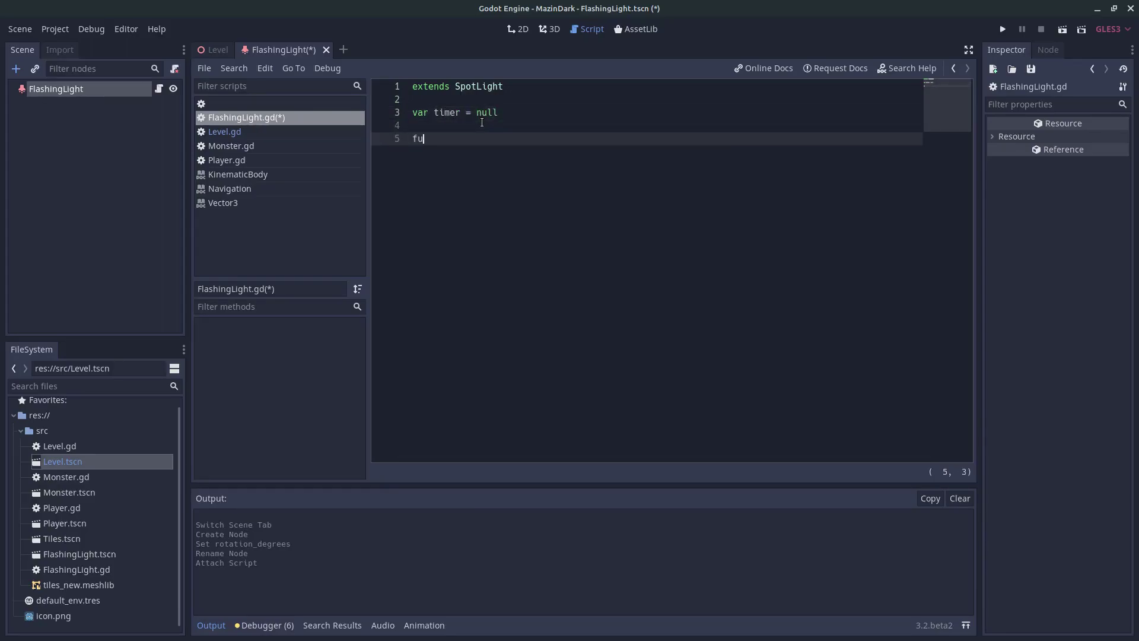
text(nc _ready():)
key(Return)
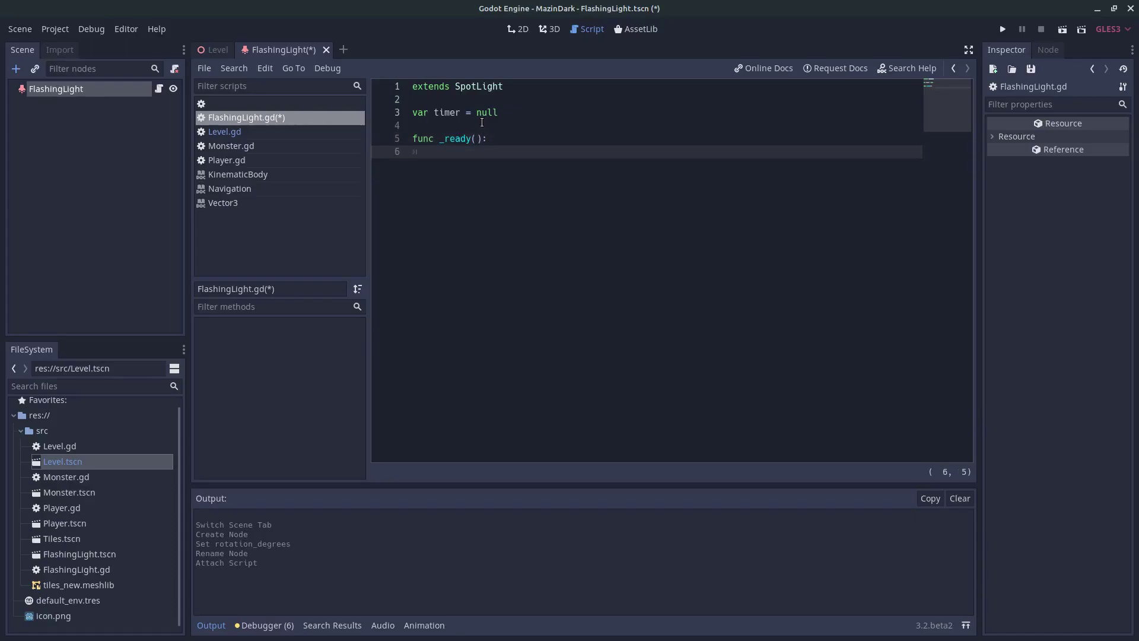
text(randomize())
key(shift+Home)
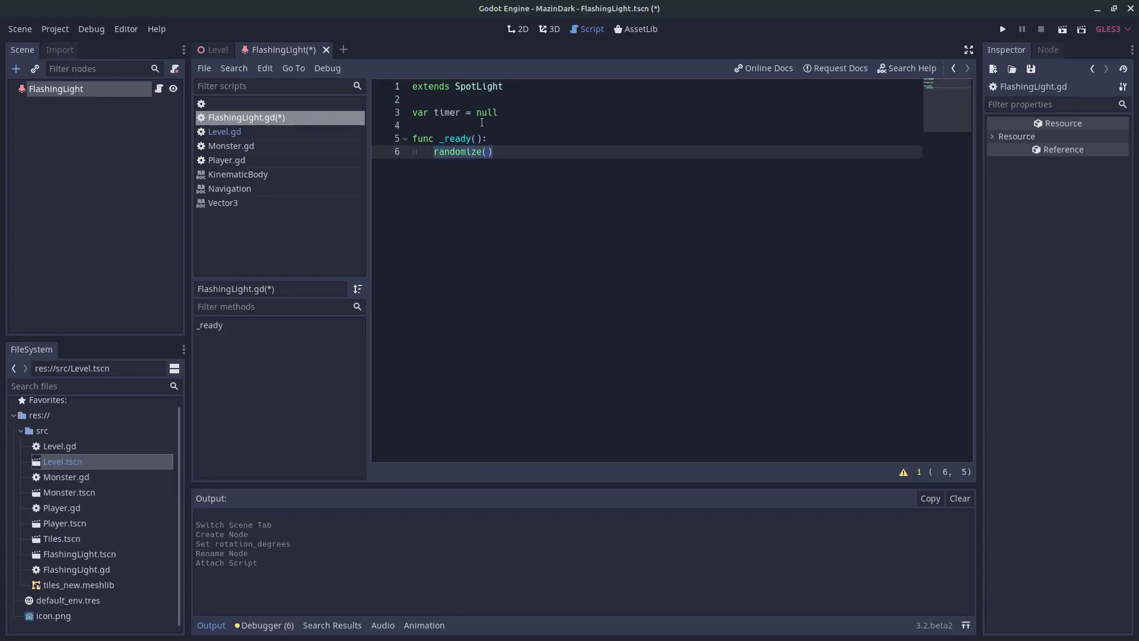
drag(591, 255, 231, 28)
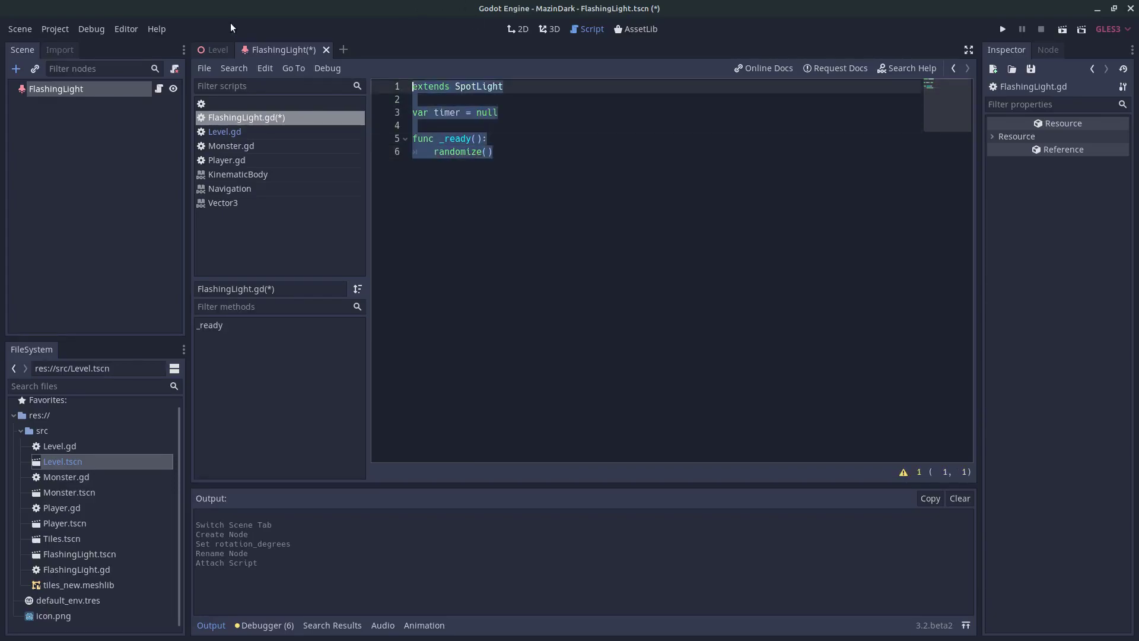
drag(596, 199, 280, 10)
drag(558, 195, 401, 84)
drag(514, 153, 407, 140)
click(461, 153)
click(573, 152)
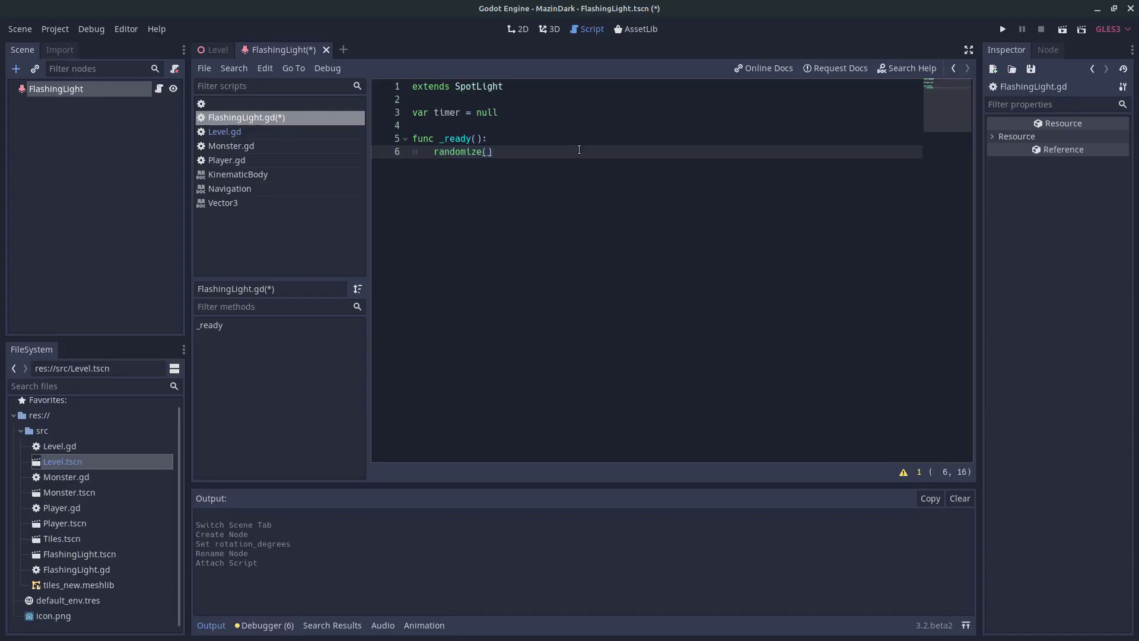
Assign Timer.new() to the timer variable below the randomize() call in _ready().
key(Return)
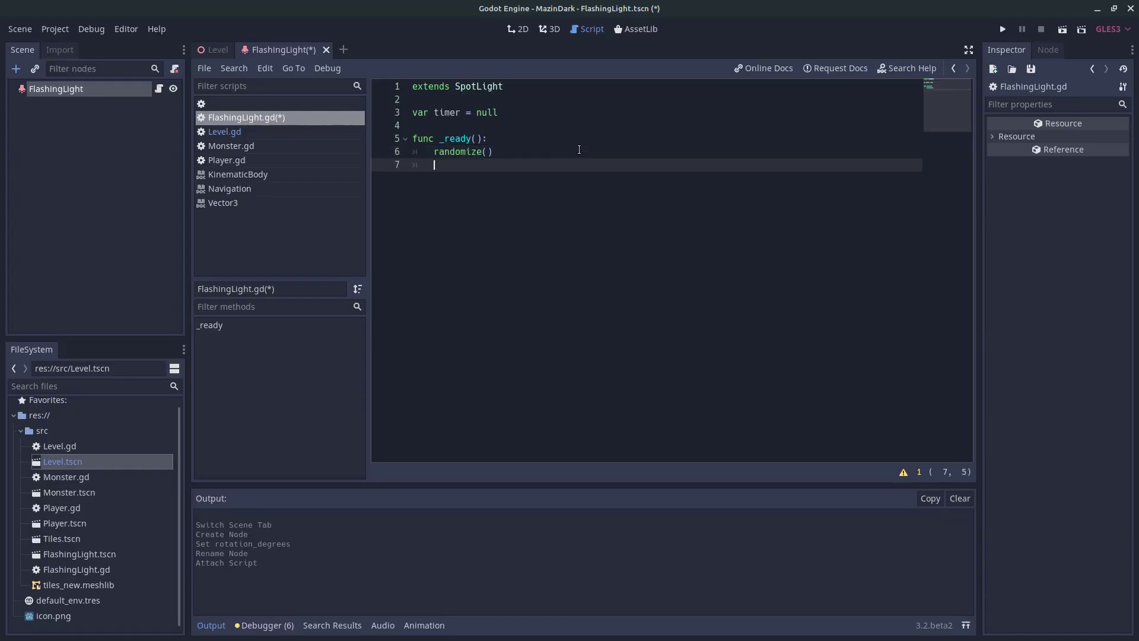
text(timer = Timer.new())
key(Return)
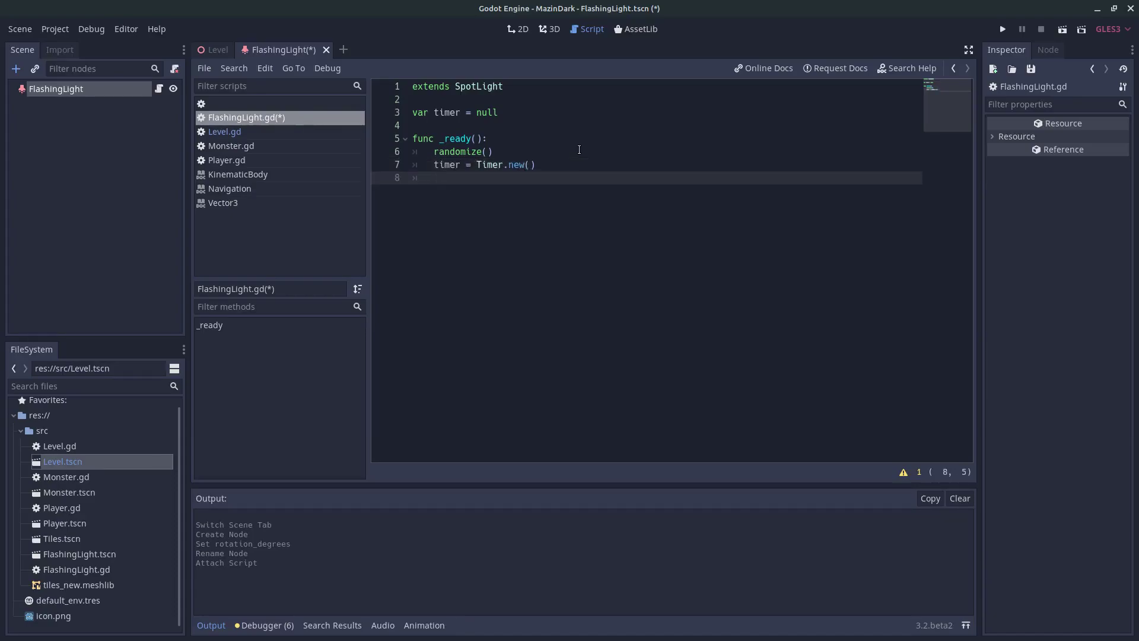
Set timer.wait_time to rand_range(0.05, 0.1) in _ready().
text(timer.wait_time)
text(rand)
key(BackSpace)
key(BackSpace)
key(BackSpace)
key(BackSpace)
text(= rand)
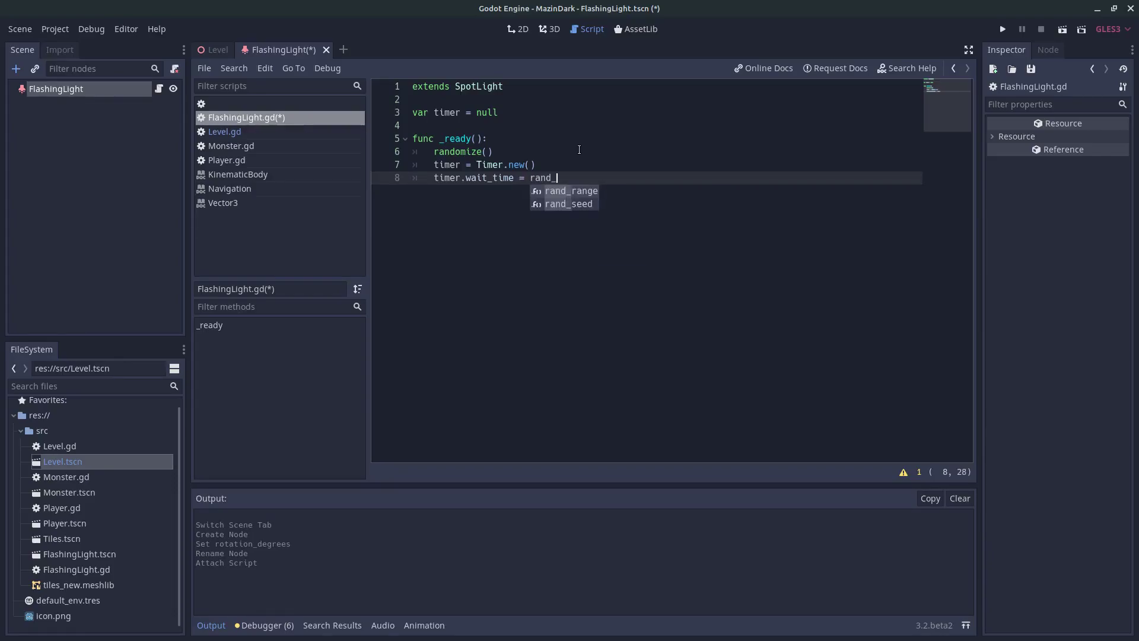
key(Return)
text(0.05, 0)
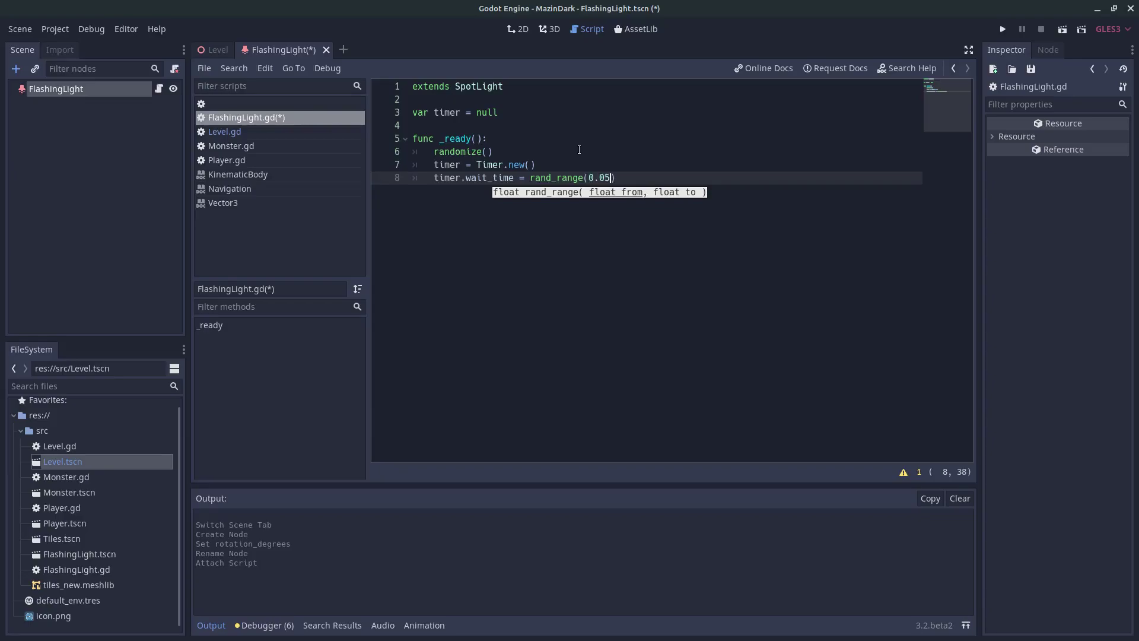
text(.1))
key(Return)
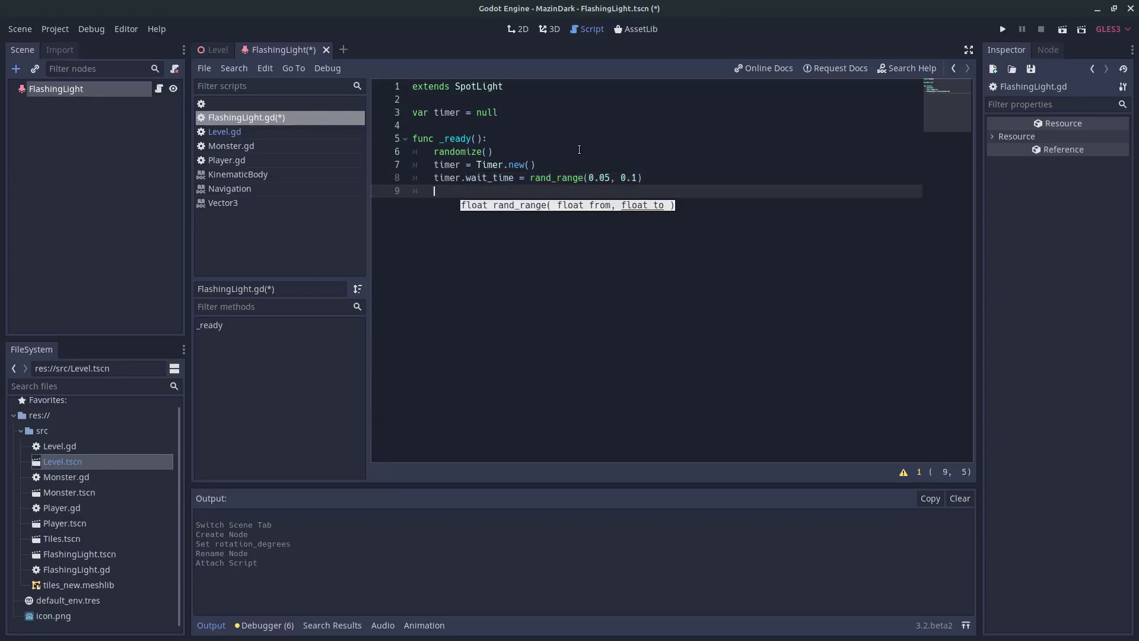
Connect the timer's "timeout" signal to self with the method name "on_timer_timeout".
text(timer.con)
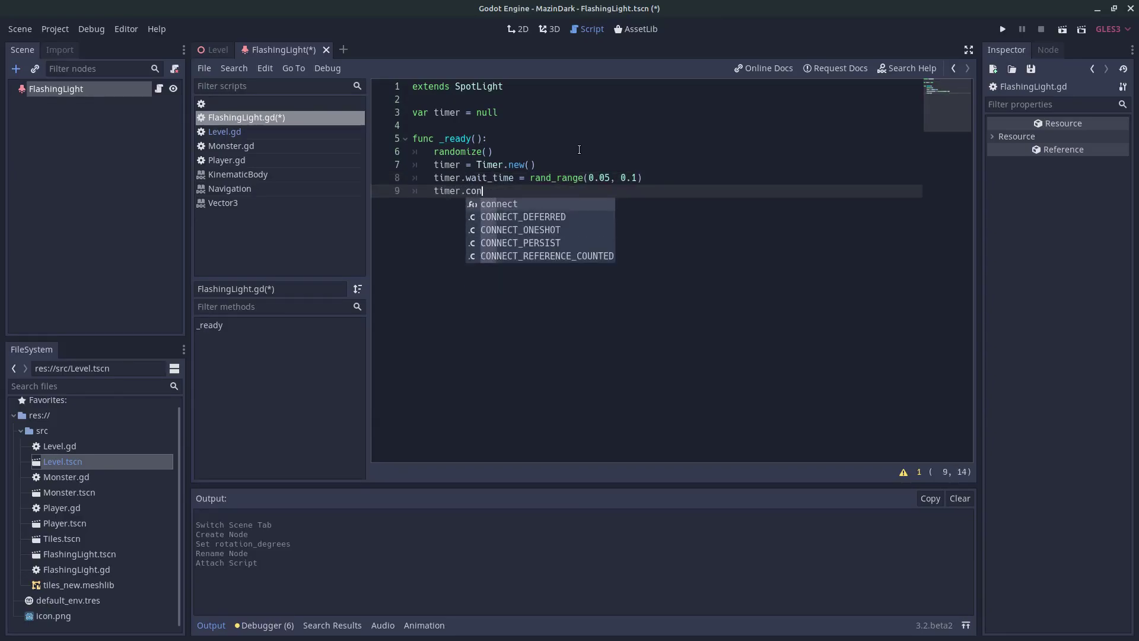
key(Return)
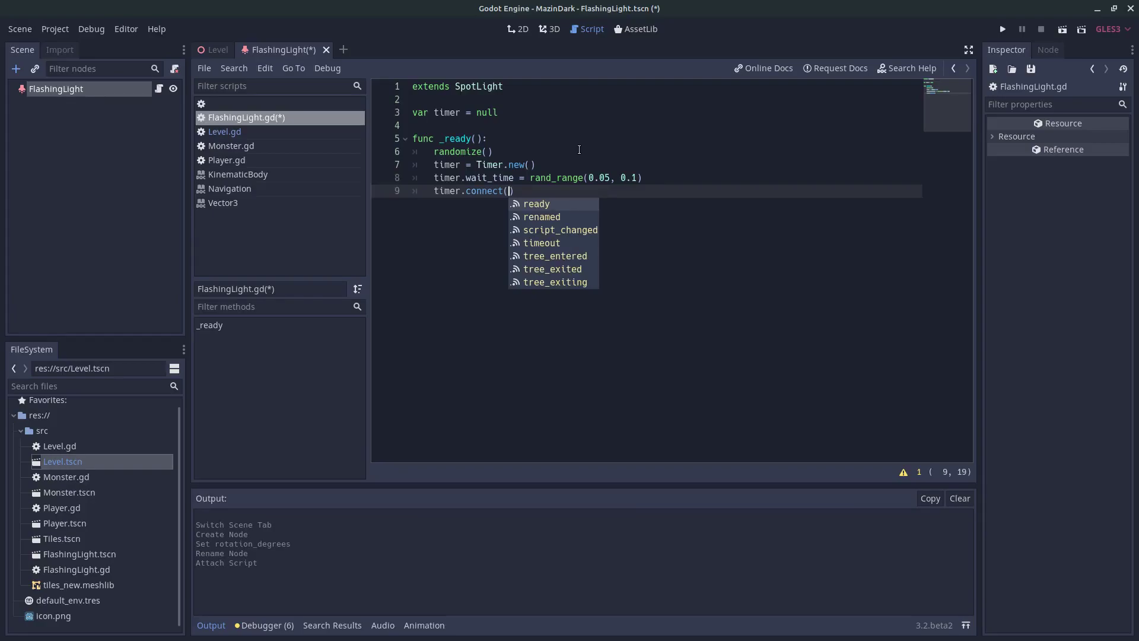
key(Up)
key(Up)
key(Up)
key(Up)
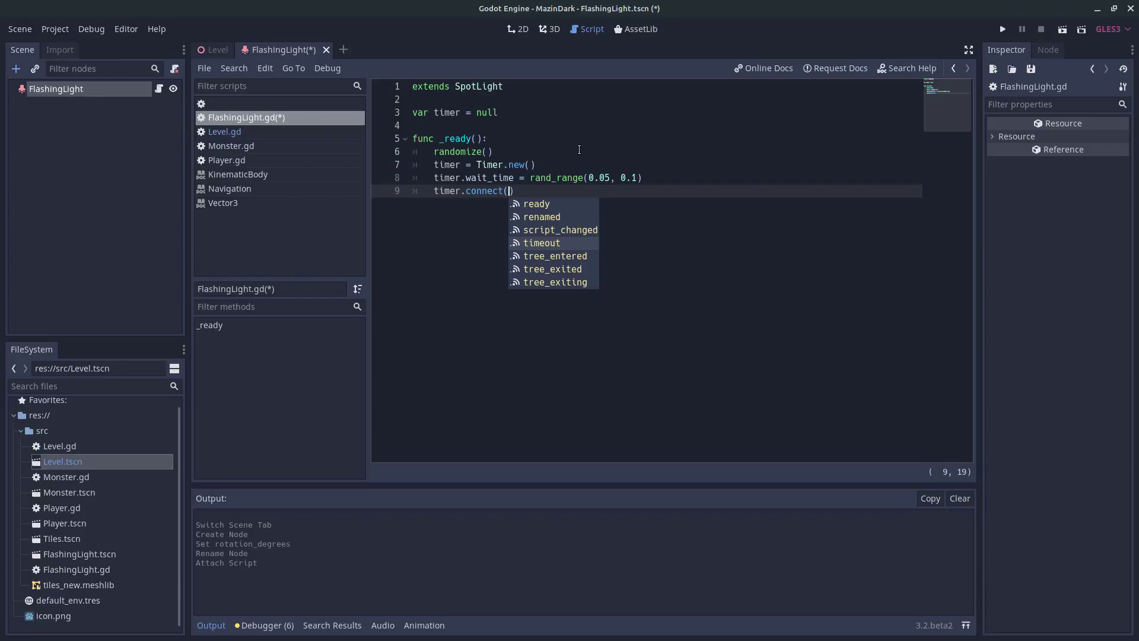
key(Return)
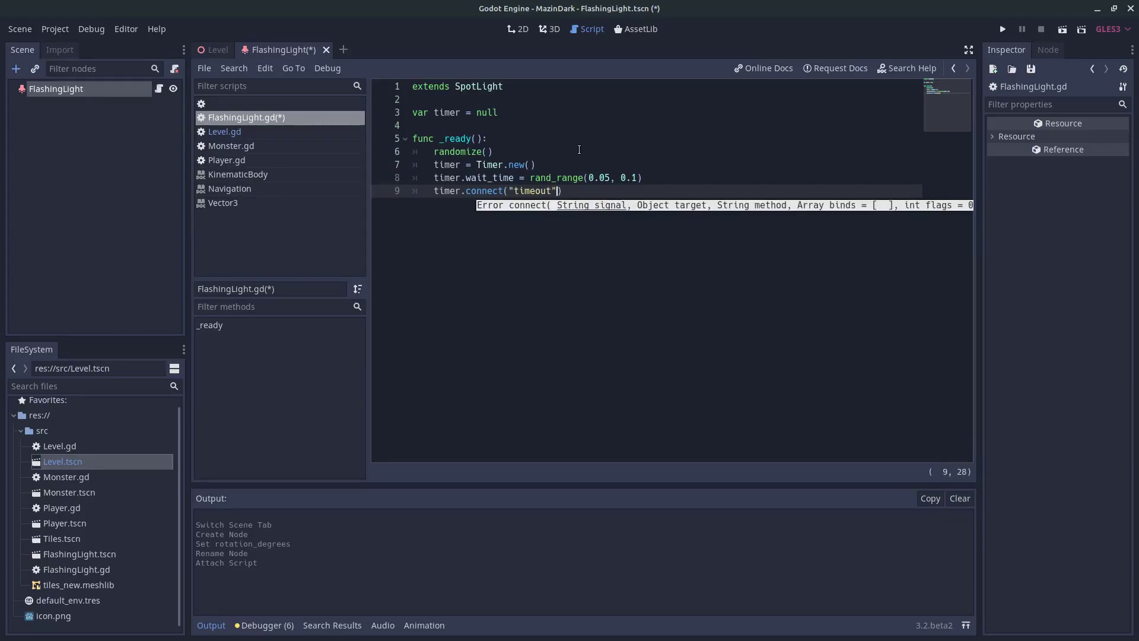
text(, self, )
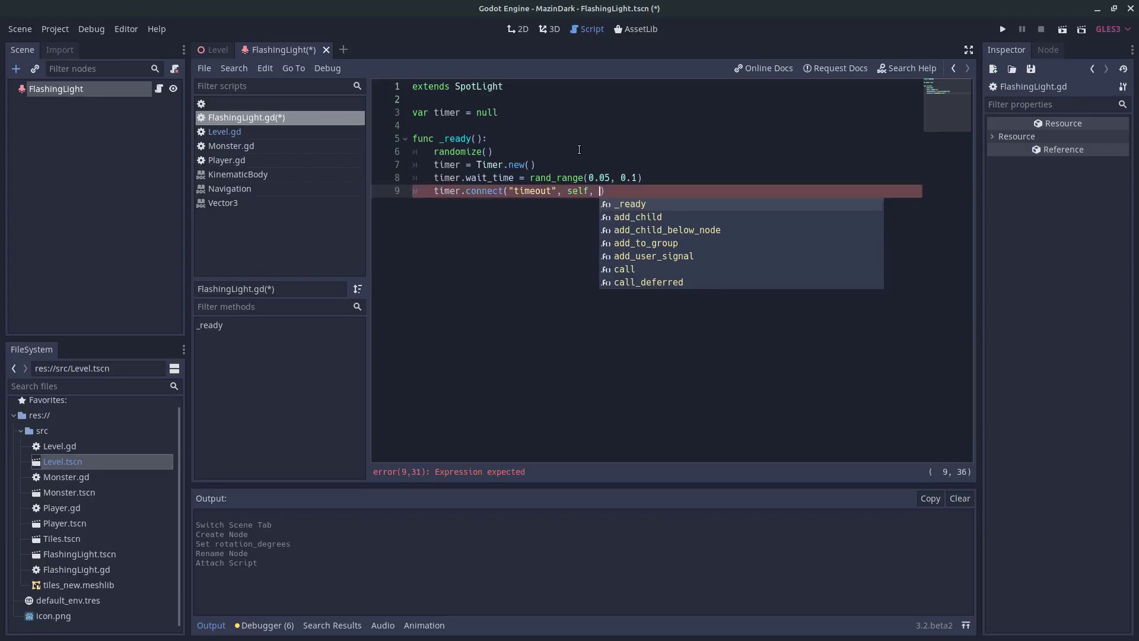
text(")
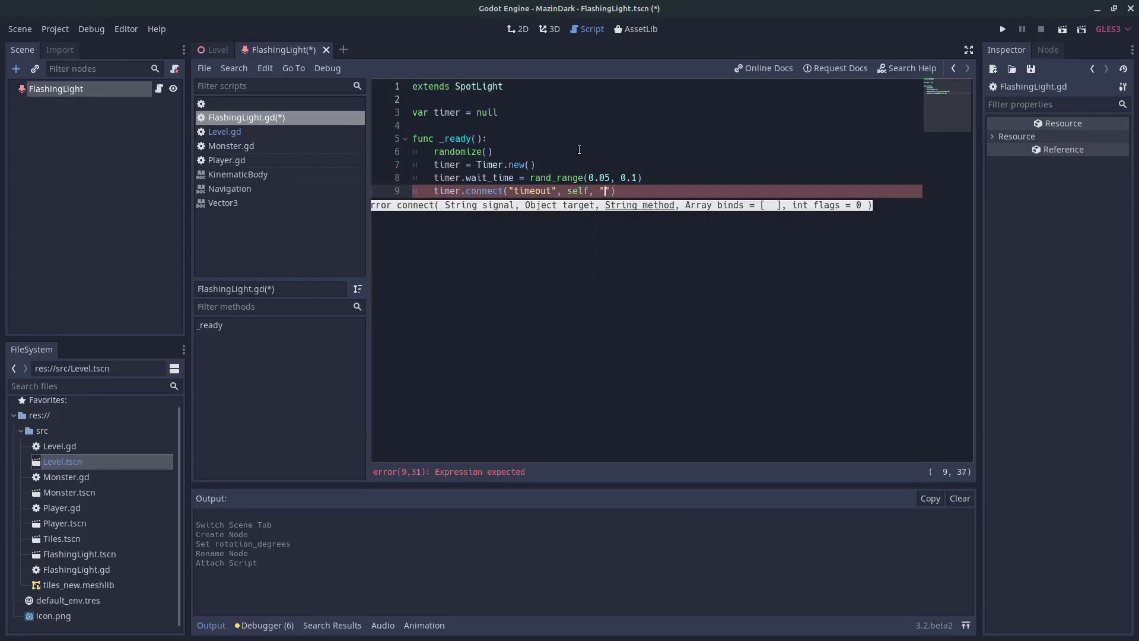
text(on_timer_timeo)
text(ut)
key(End)
key(Return)
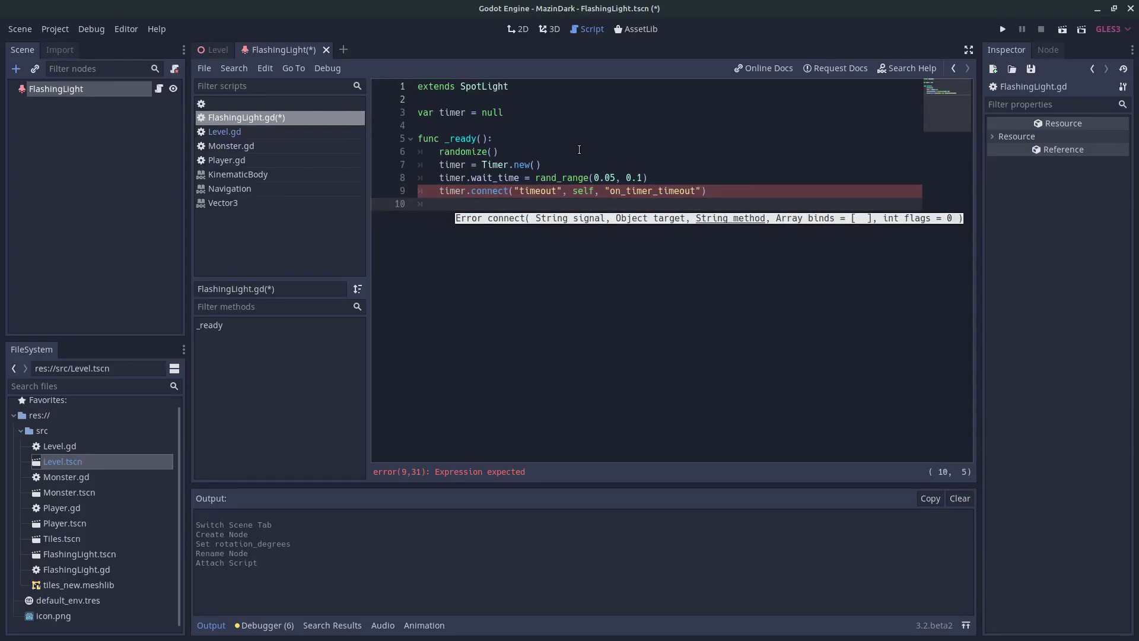
Finish _ready() by adding the timer with add_child(timer) and starting it with timer.start().
text(add_child()
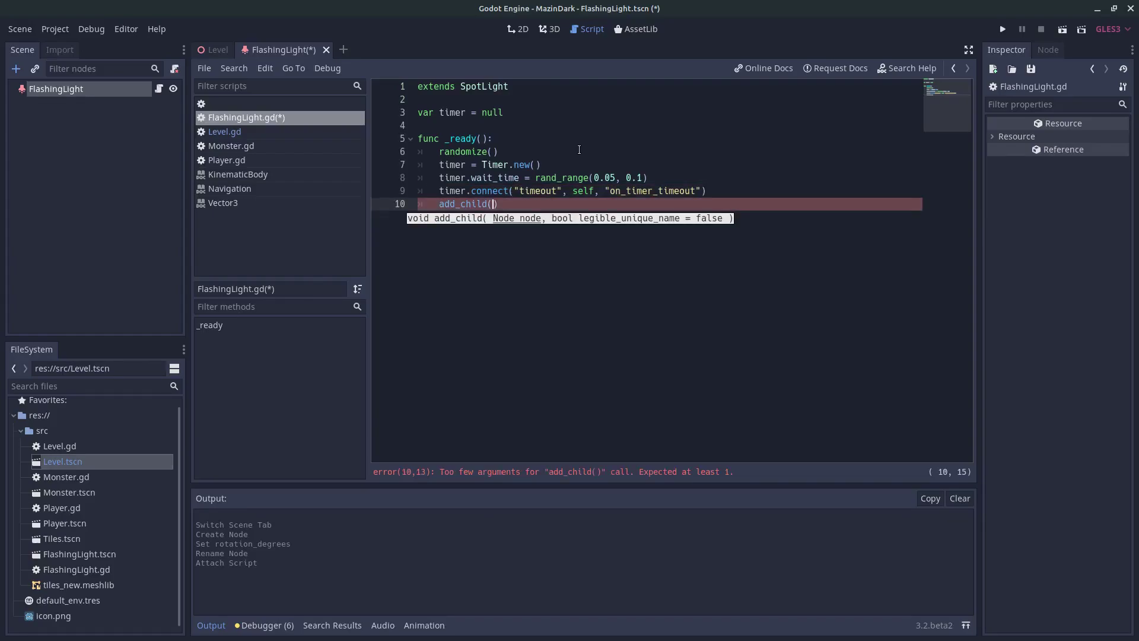
text(timer))
key(Return)
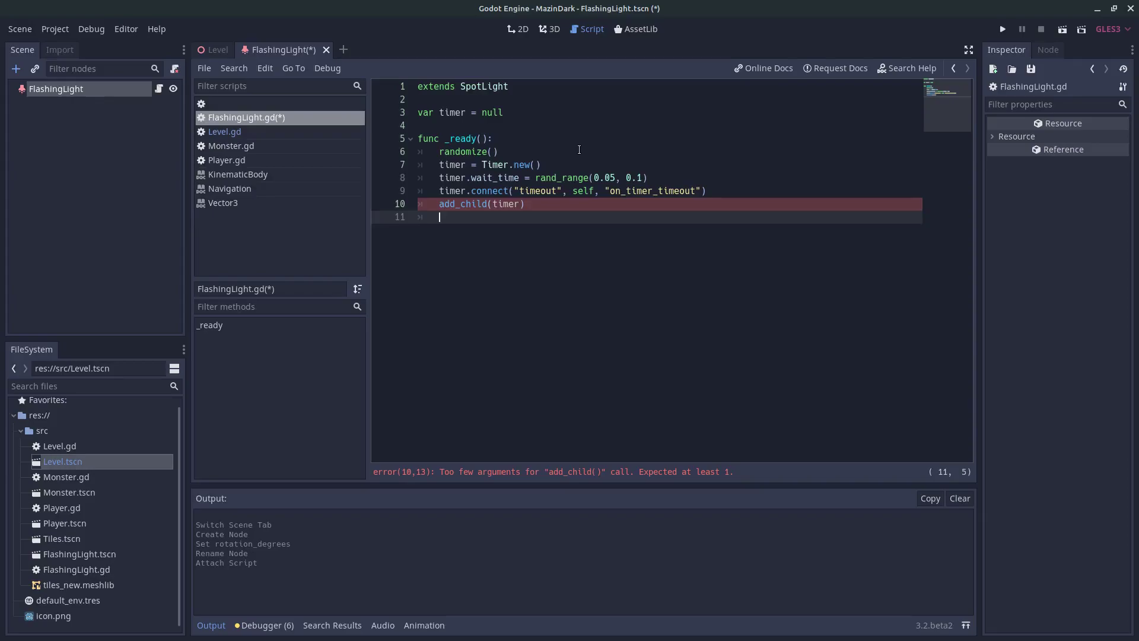
text(timer.start())
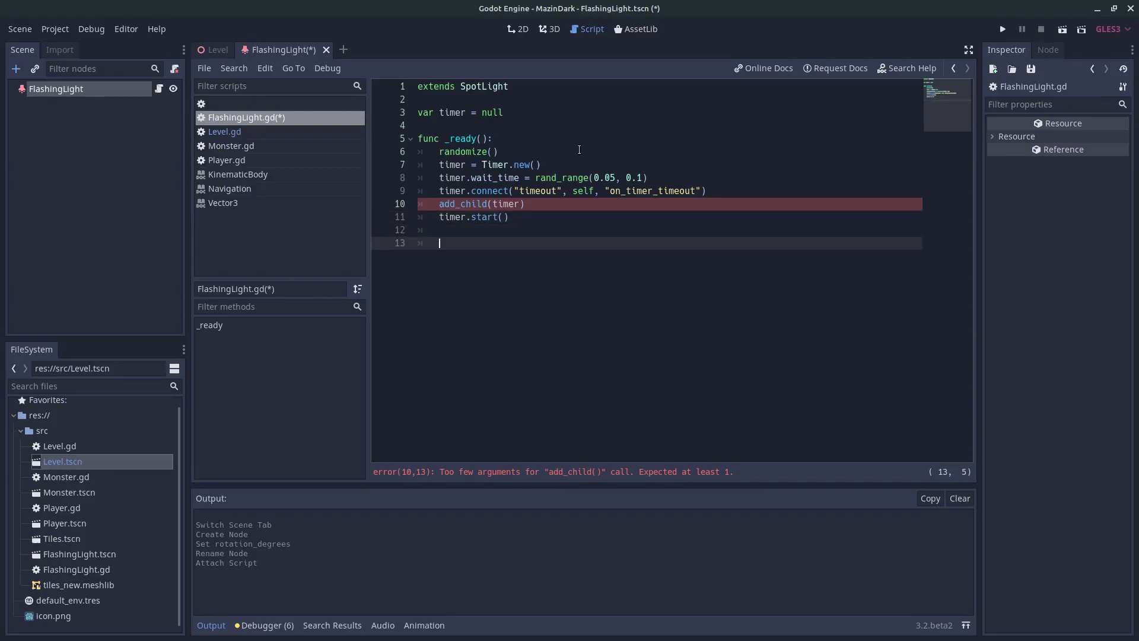
Define an on_timer_timeout() function below _ready(), reusing the method name from the signal connection.
key(BackSpace)
text(func)
double_click(670, 193)
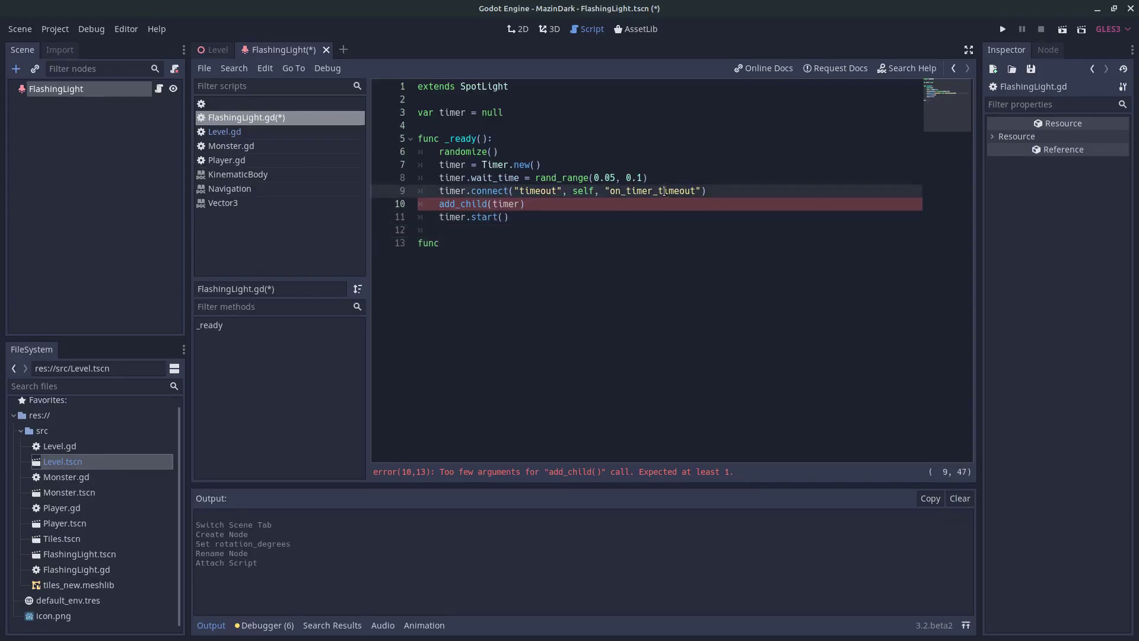
key(ctrl+c)
click(486, 242)
key(ctrl+v)
text(():)
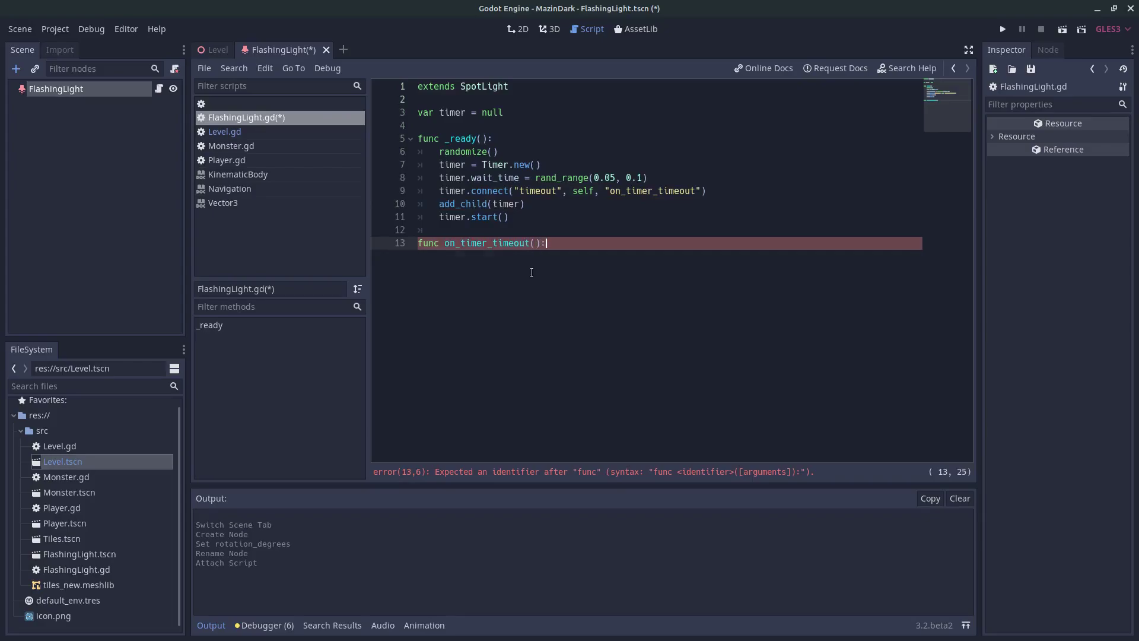
key(Return)
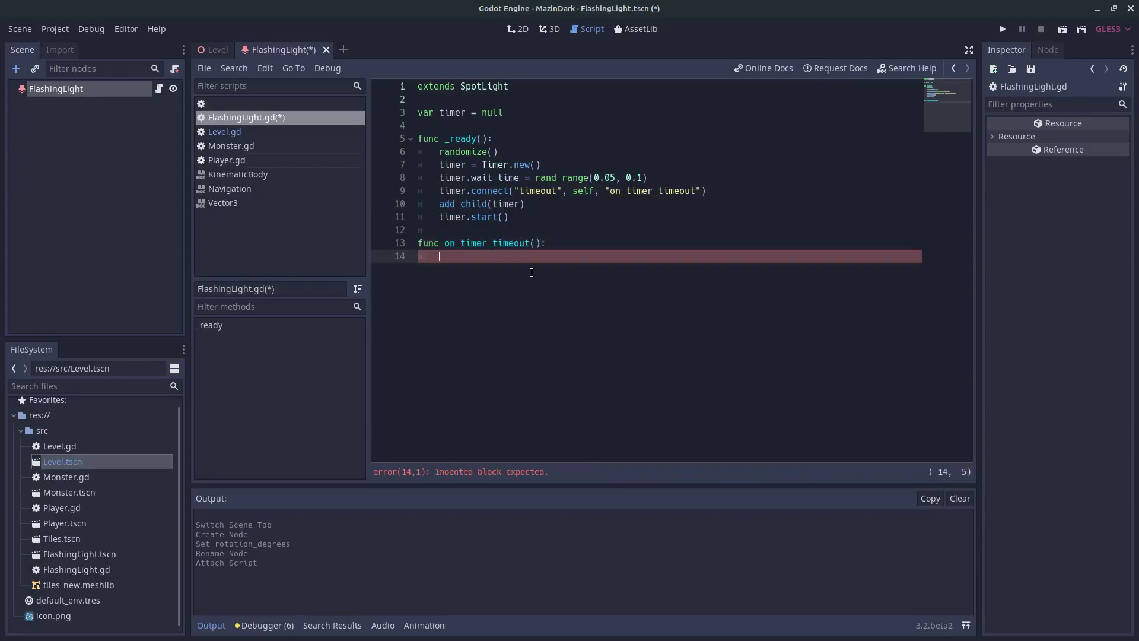
Set timer.wait_time to rand_range(0.05, 0.1) inside on_timer_timeout().
text(timer.)
text(wai)
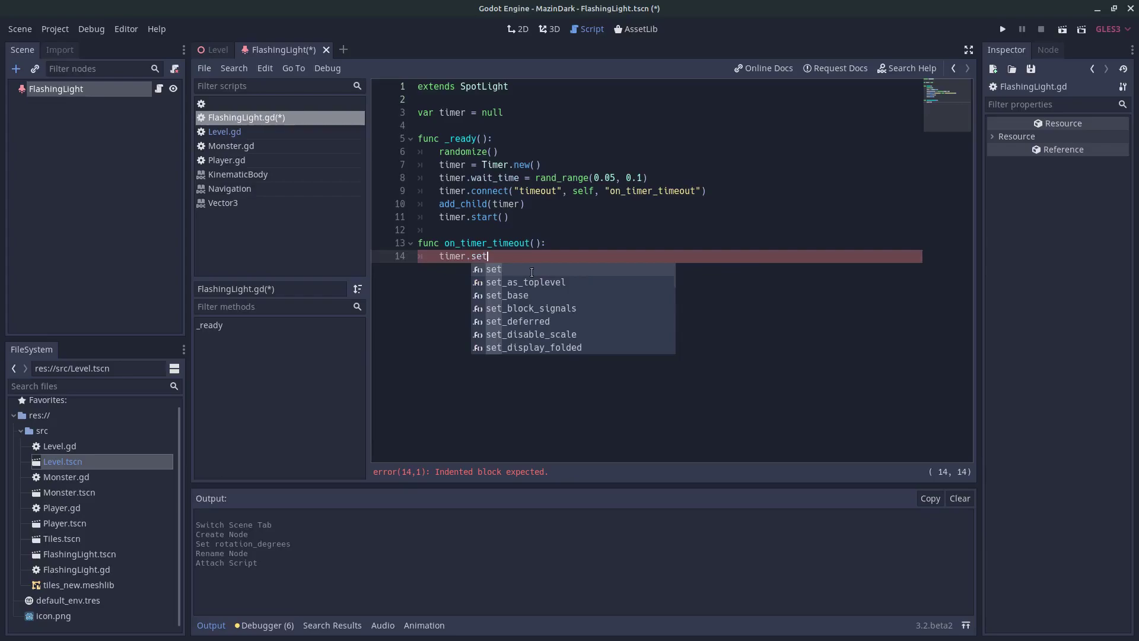
key(BackSpace)
key(BackSpace)
key(BackSpace)
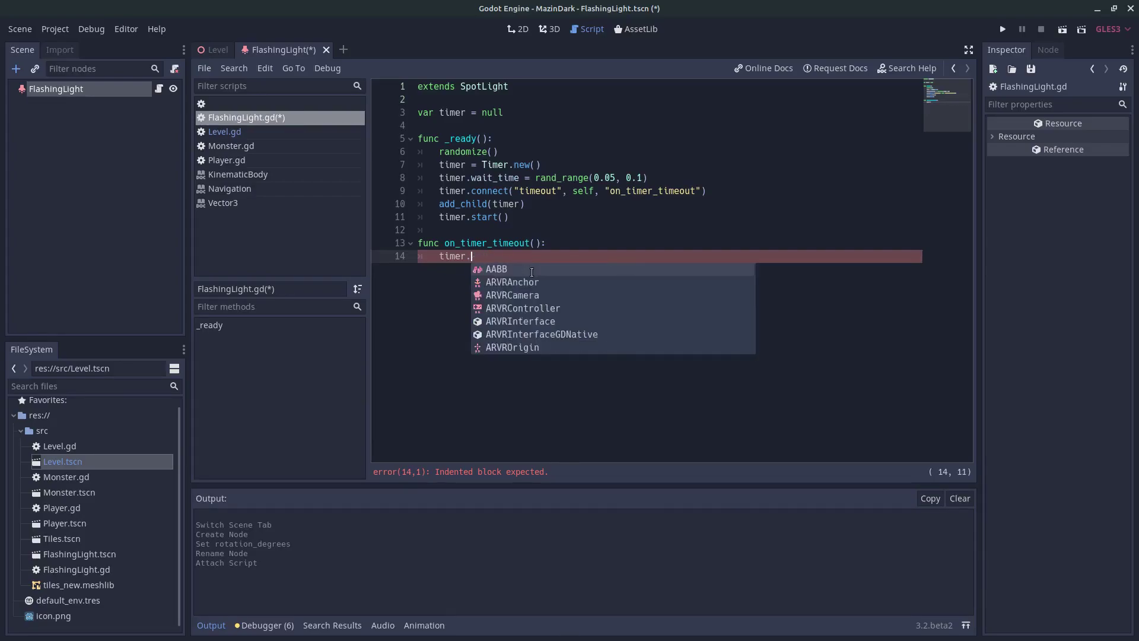
text(wait_tim)
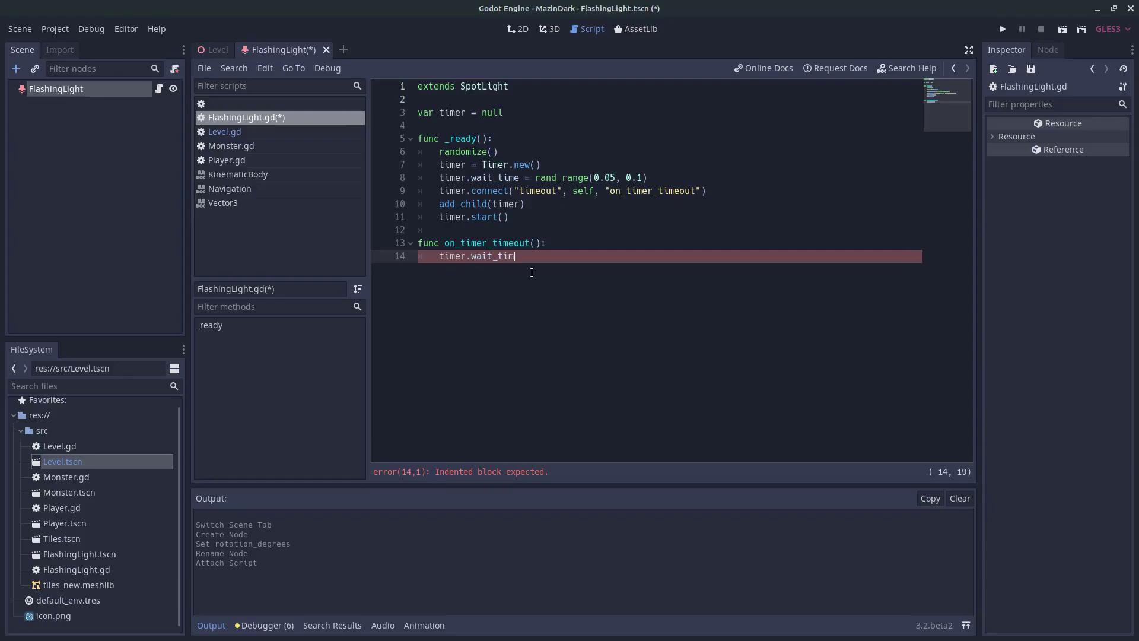
text(e = rand_range()
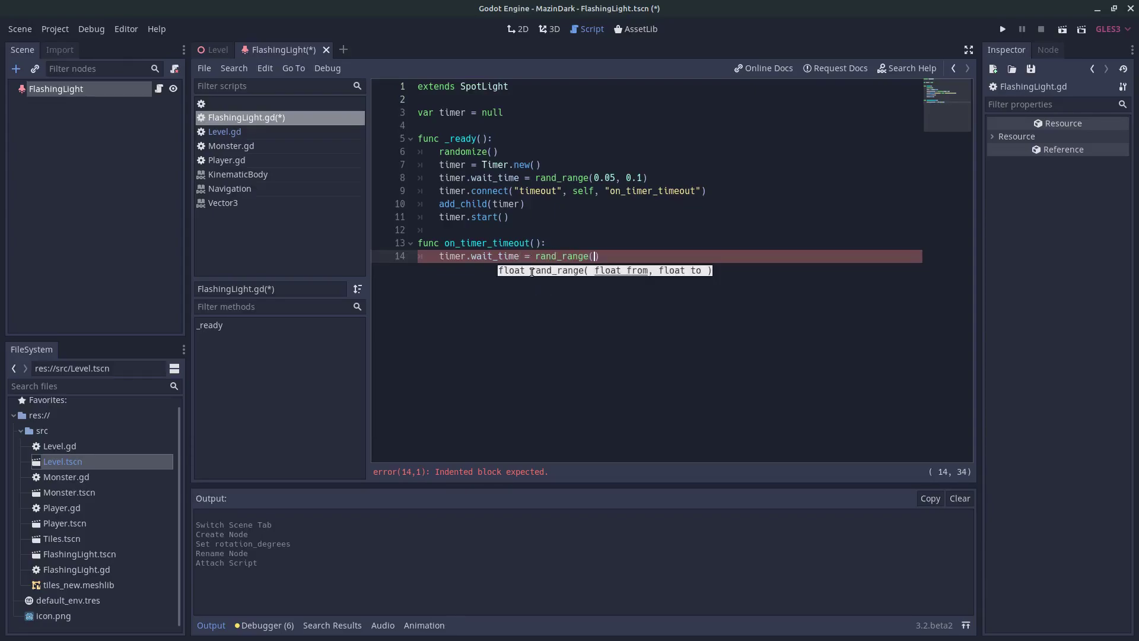
text(0.05, )
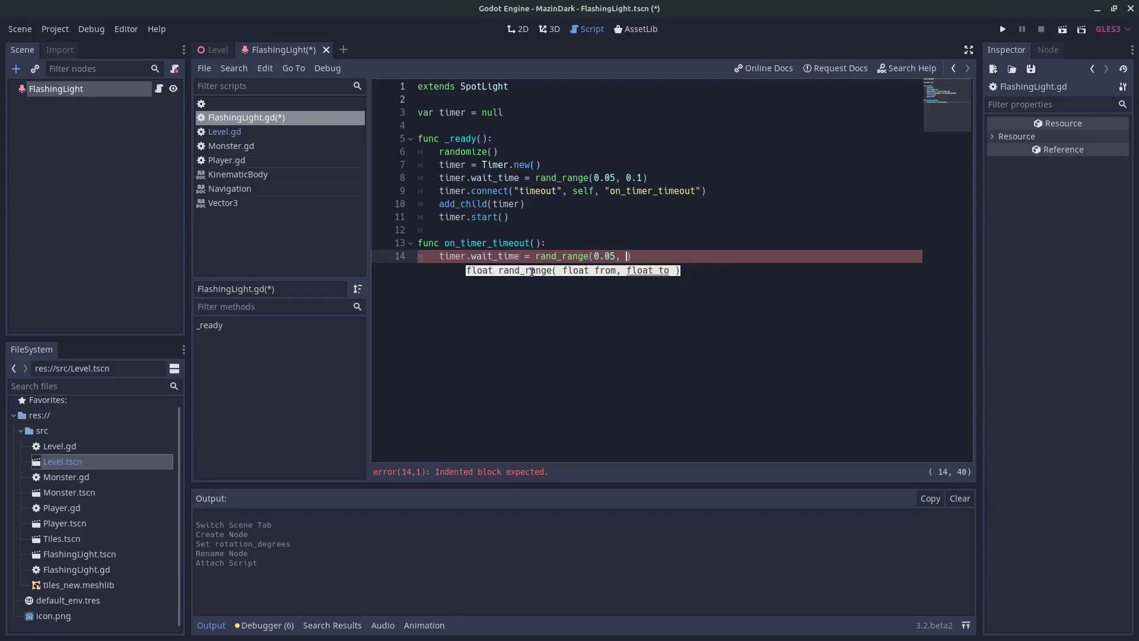
text(0.1)
key(Return)
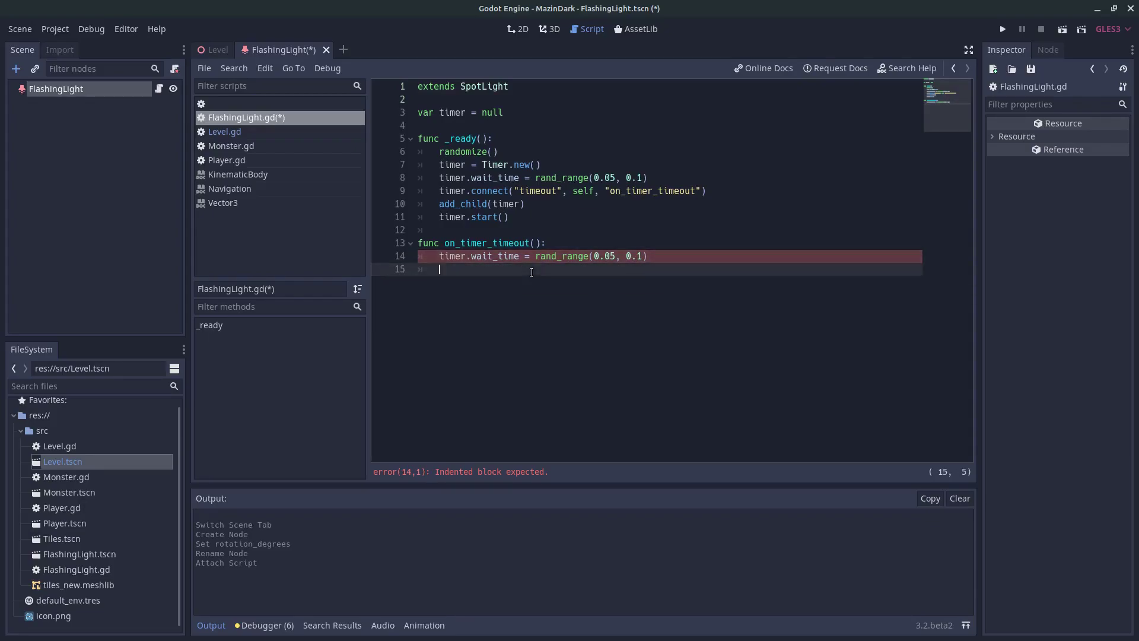
key(Up)
click(684, 173)
key(shift+Home)
click(509, 255)
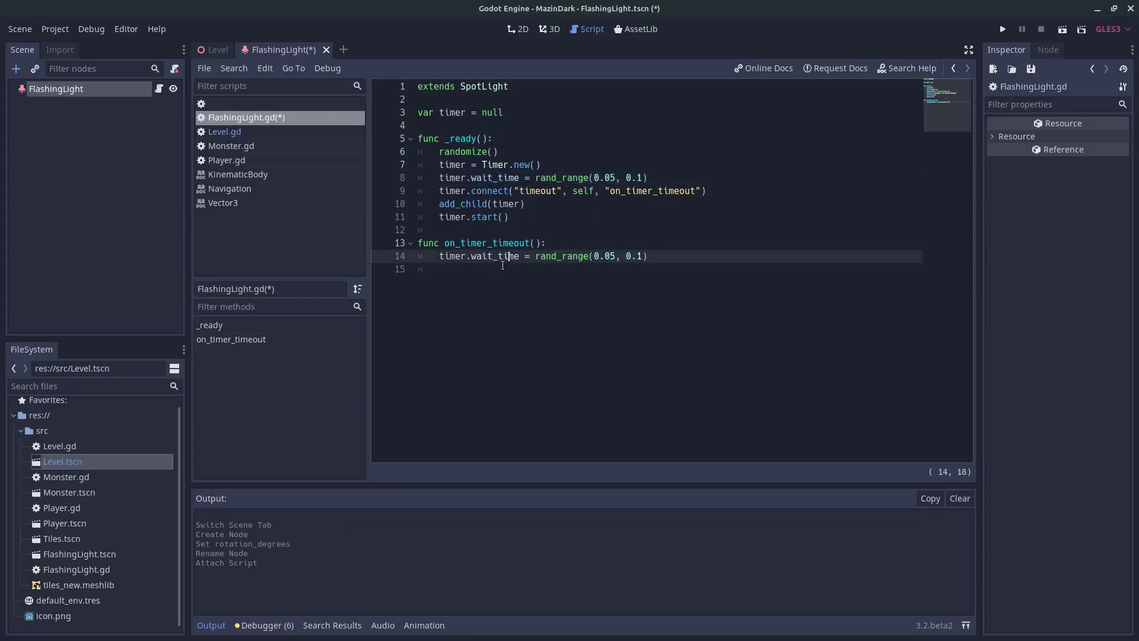
Set light_energy to rand_range(0.0, 1.0) on the last line of on_timer_timeout().
click(494, 270)
text(light_)
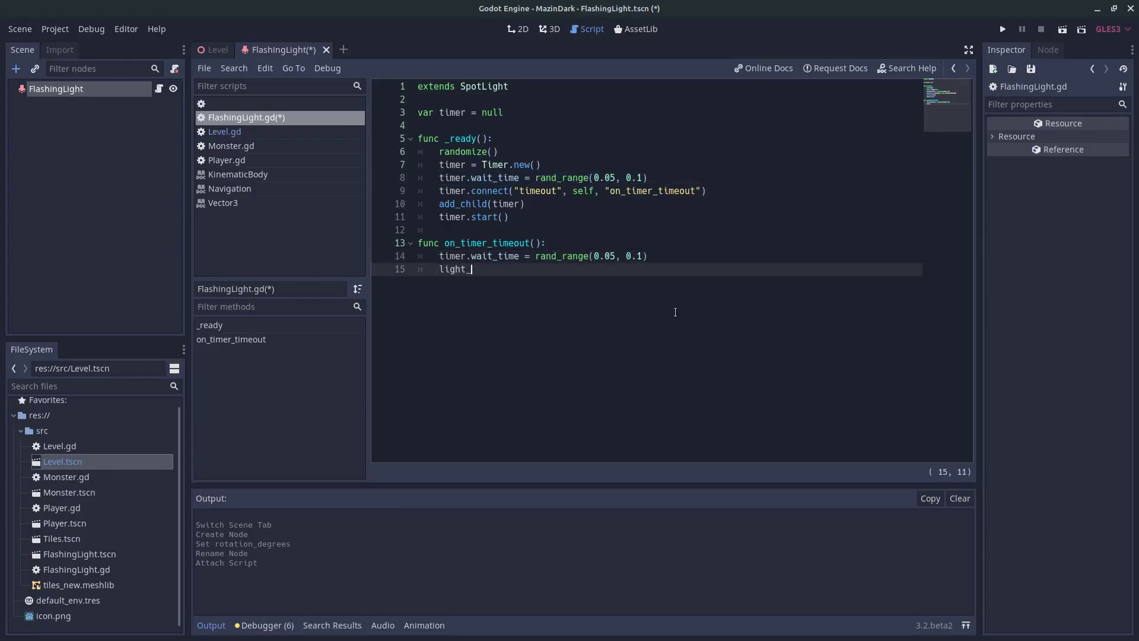
text(energy.)
key(BackSpace)
text(= rand_)
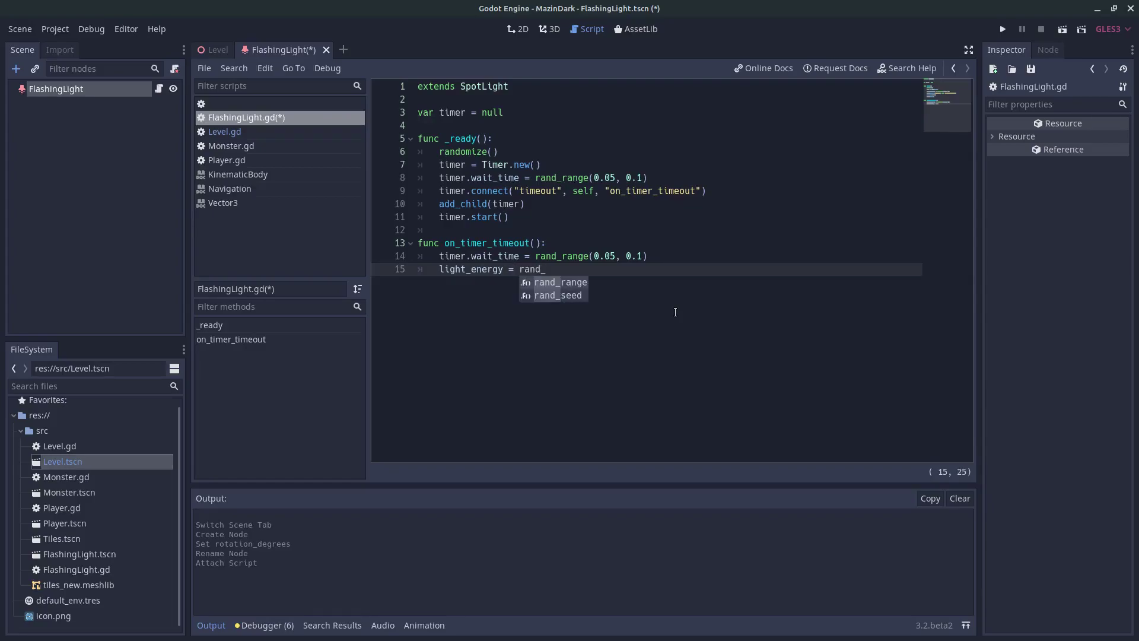
key(Return)
text(0.0, 1)
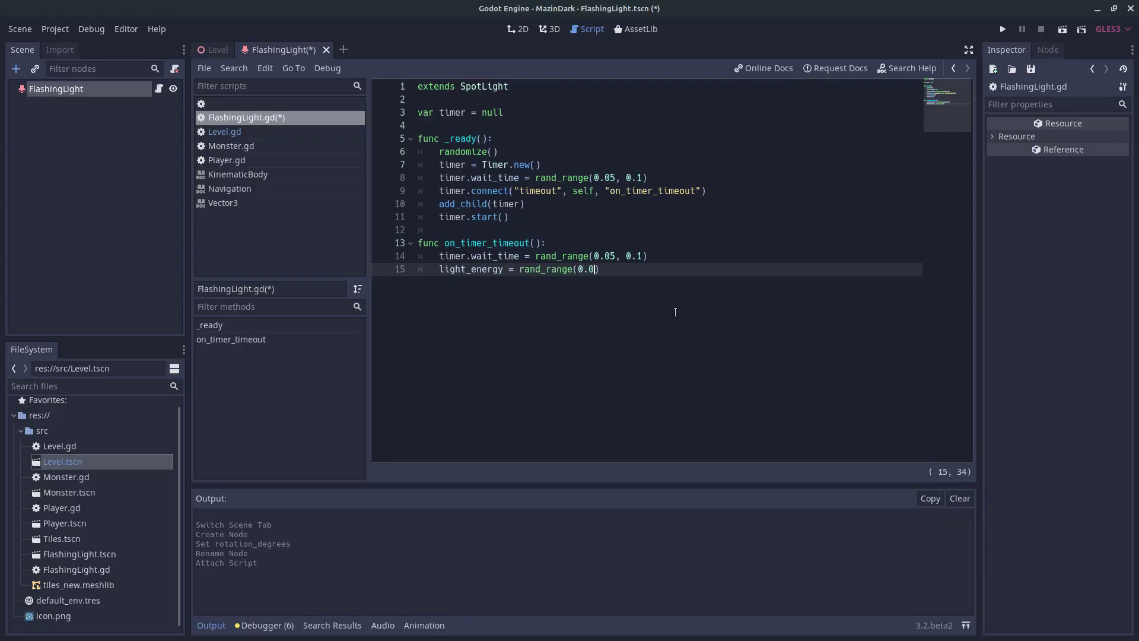
key(Escape)
drag(440, 167, 530, 204)
click(529, 204)
click(75, 90)
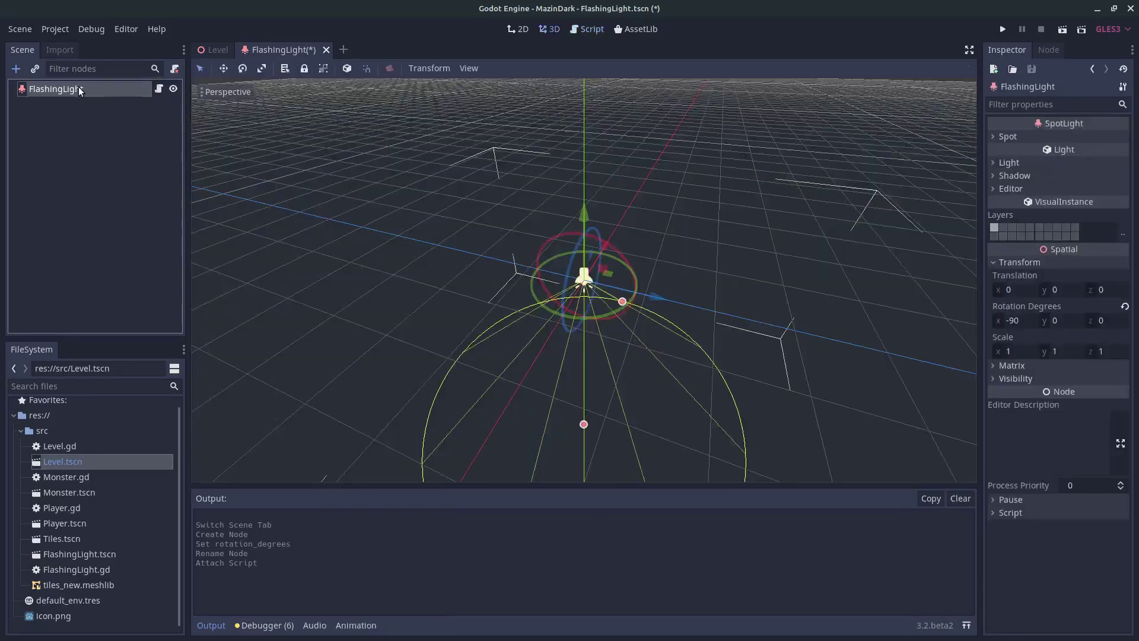
click(159, 88)
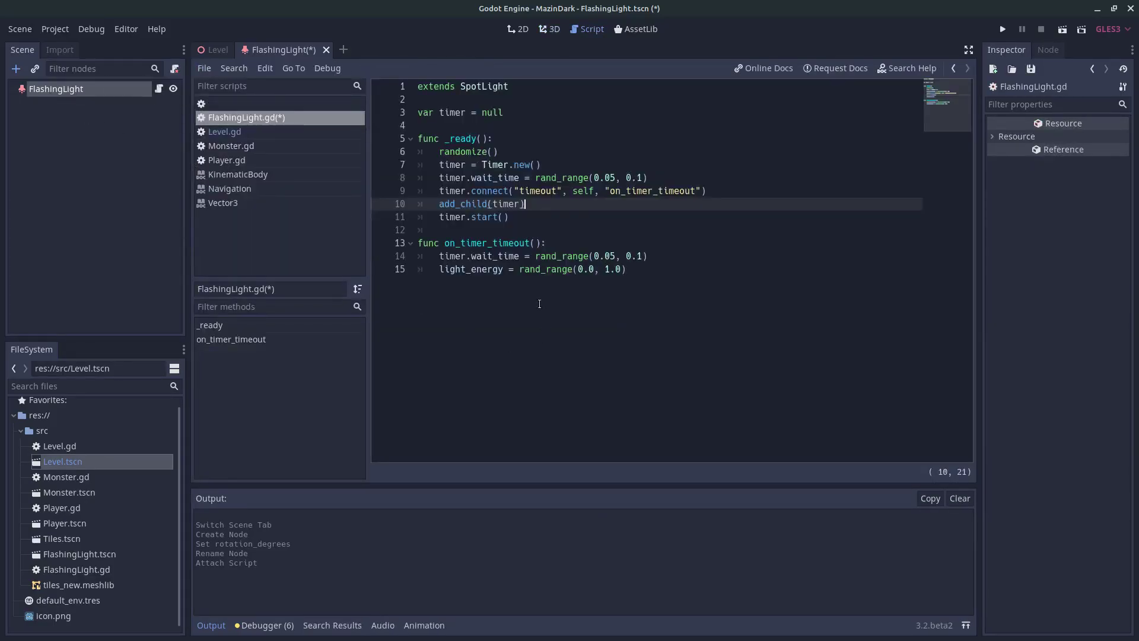
drag(641, 277, 421, 155)
click(756, 243)
click(703, 281)
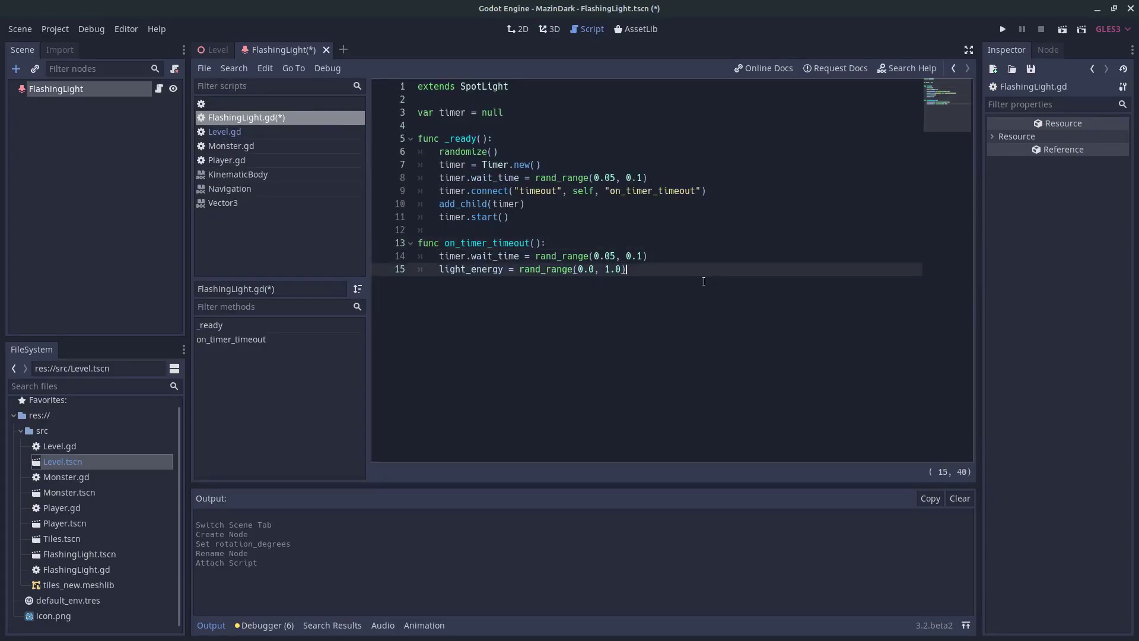
double_click(440, 270)
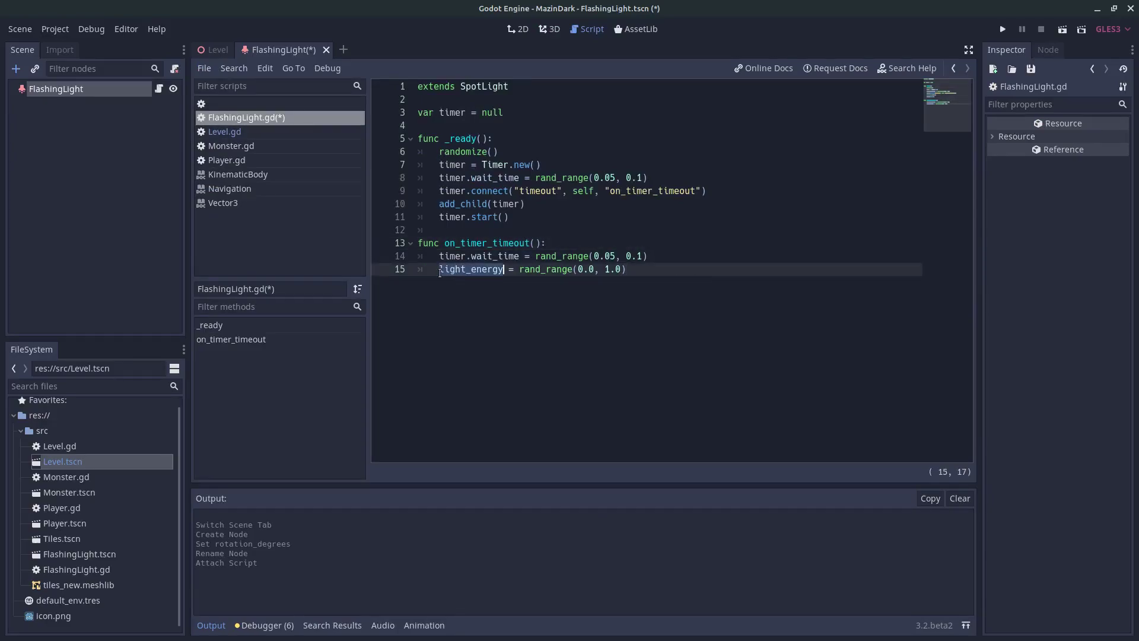
click(456, 269)
click(460, 273)
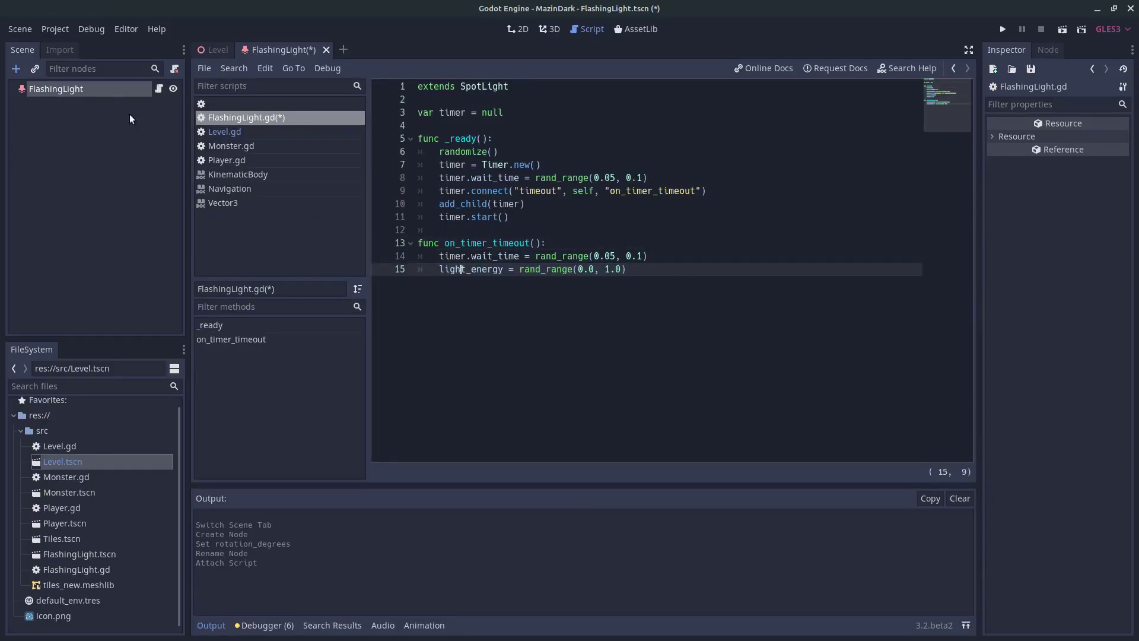
Save the FlashingLight scene together with its script.
key(ctrl+F2)
key(ctrl+F3)
key(ctrl+s)
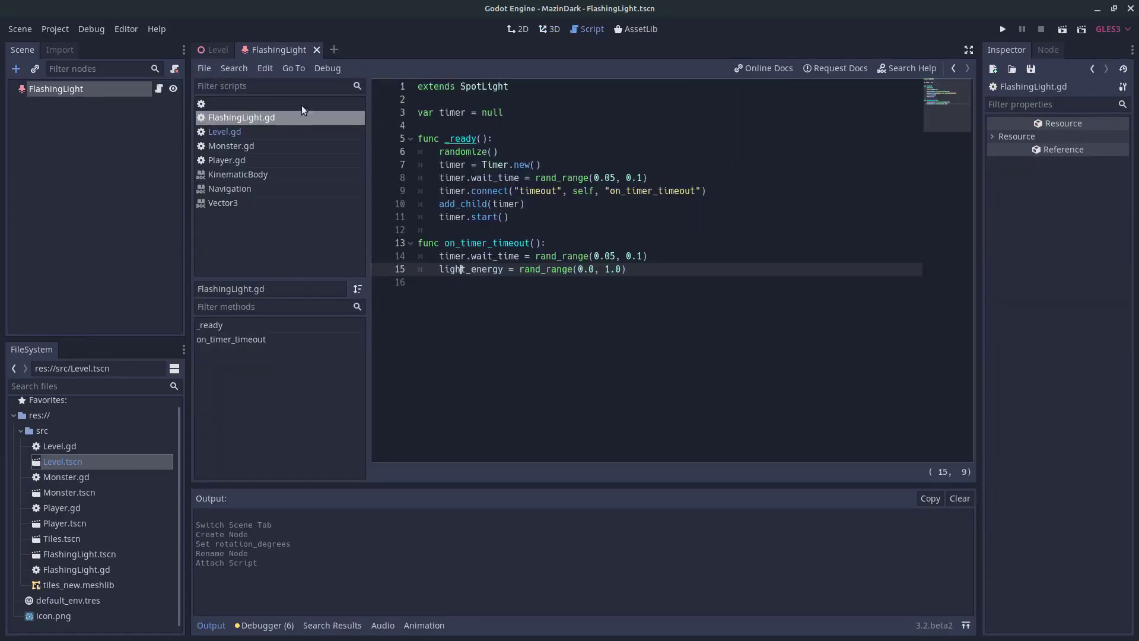
Switch to the Level scene and add a Spatial node as a child of GridMap.
click(214, 50)
click(49, 90)
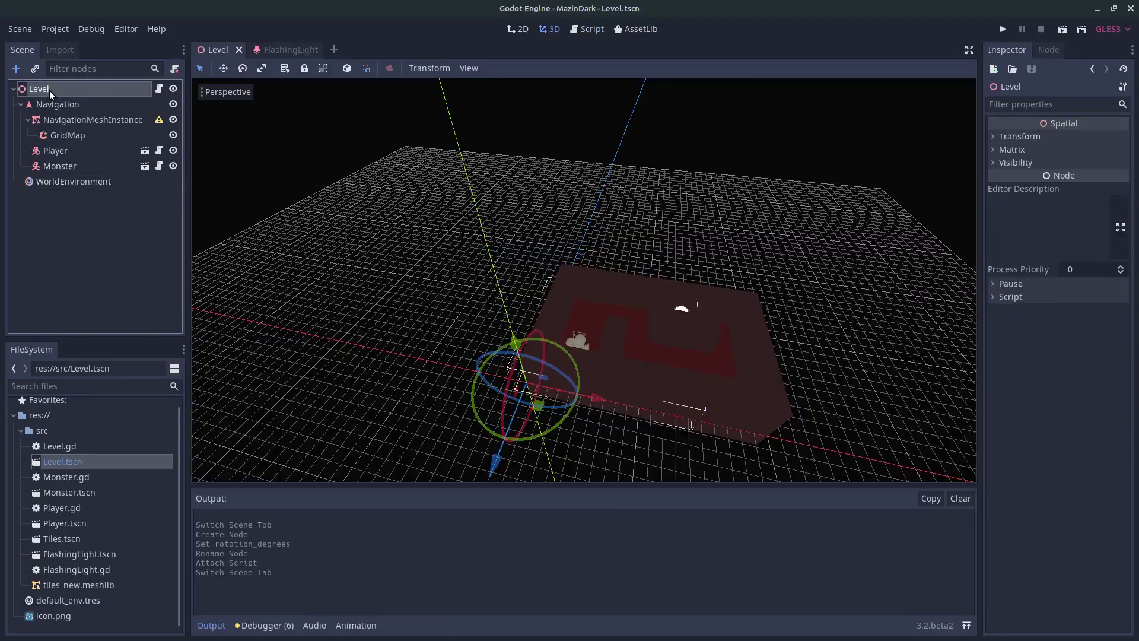
click(70, 105)
click(67, 135)
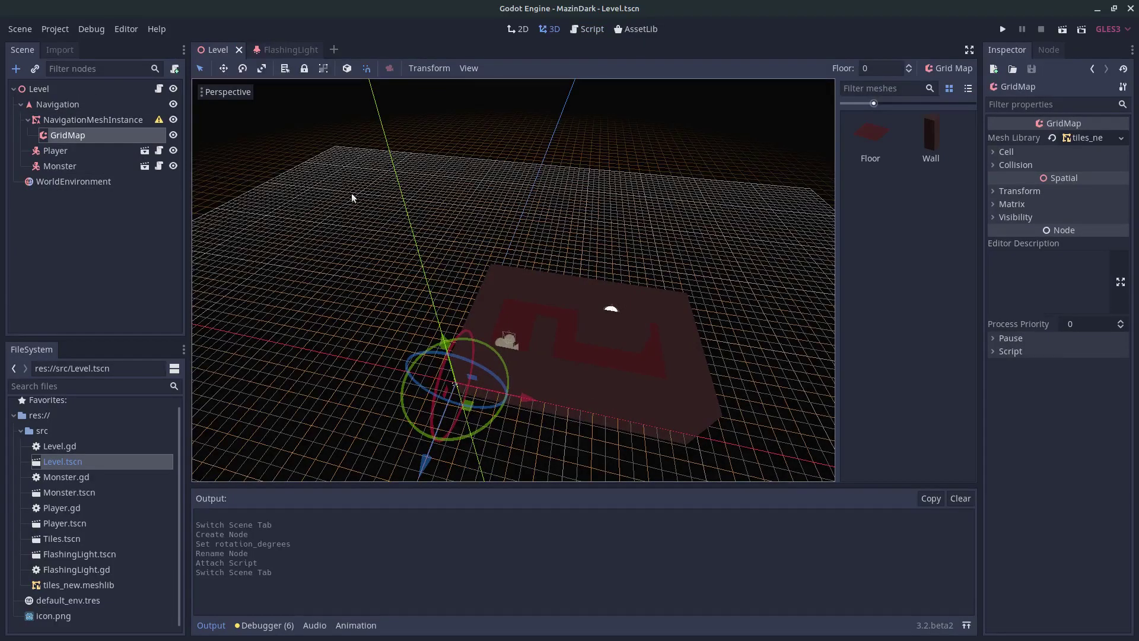
scroll(526, 237, up, 3)
middle_drag(546, 248, 518, 259)
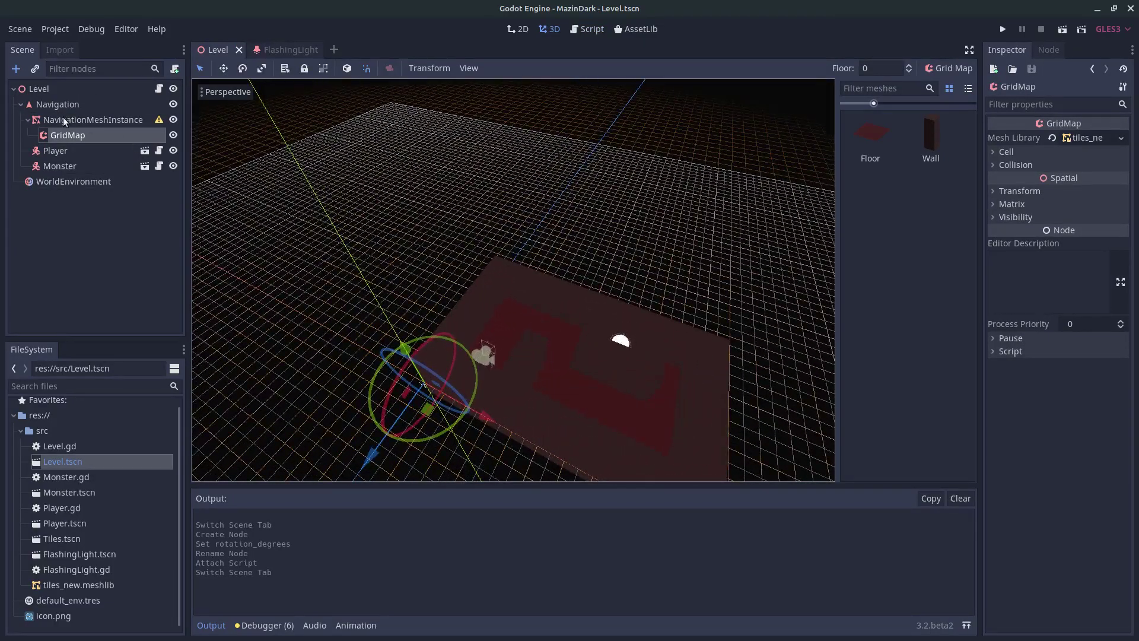
key(ctrl+a)
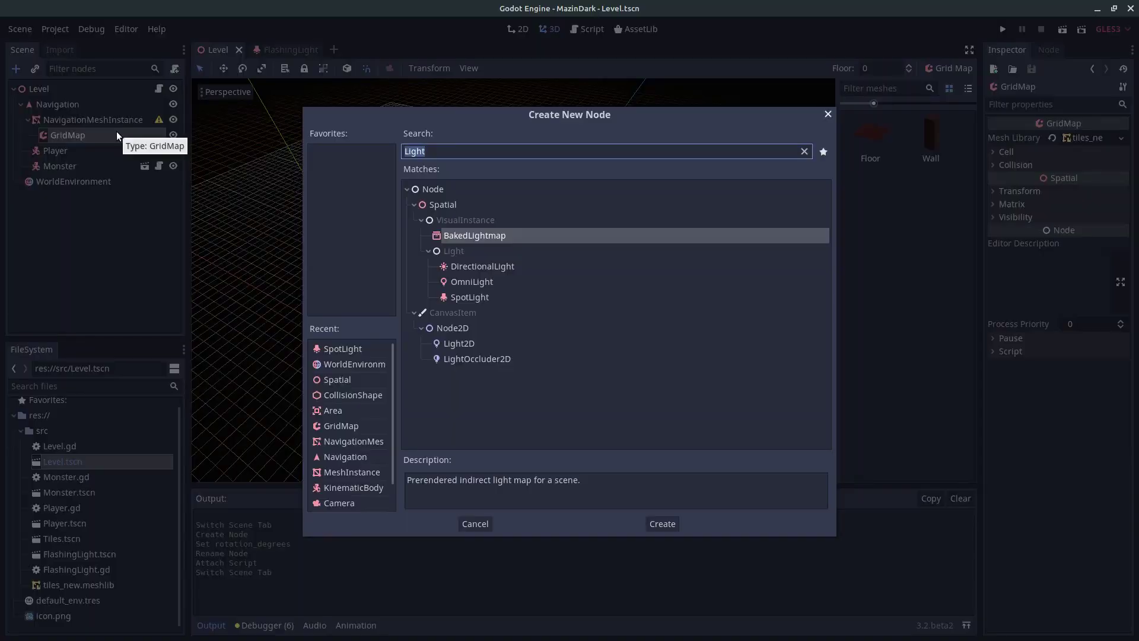
text(Spatial)
key(Return)
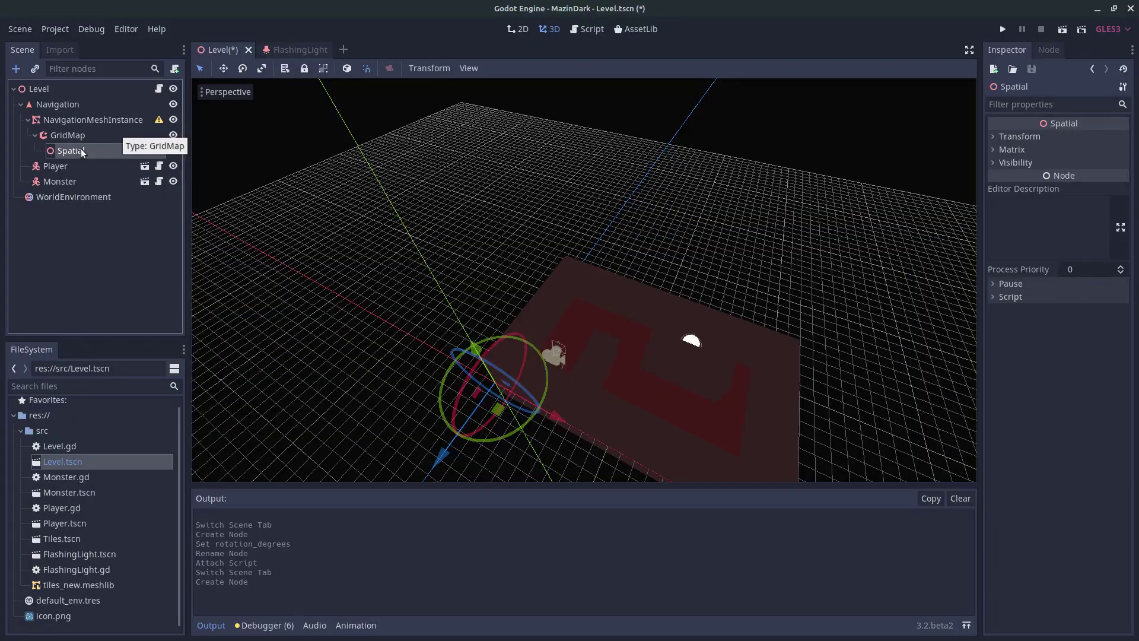
Rename the new Spatial node under GridMap as LightContainer.
double_click(81, 150)
text(LightContainer)
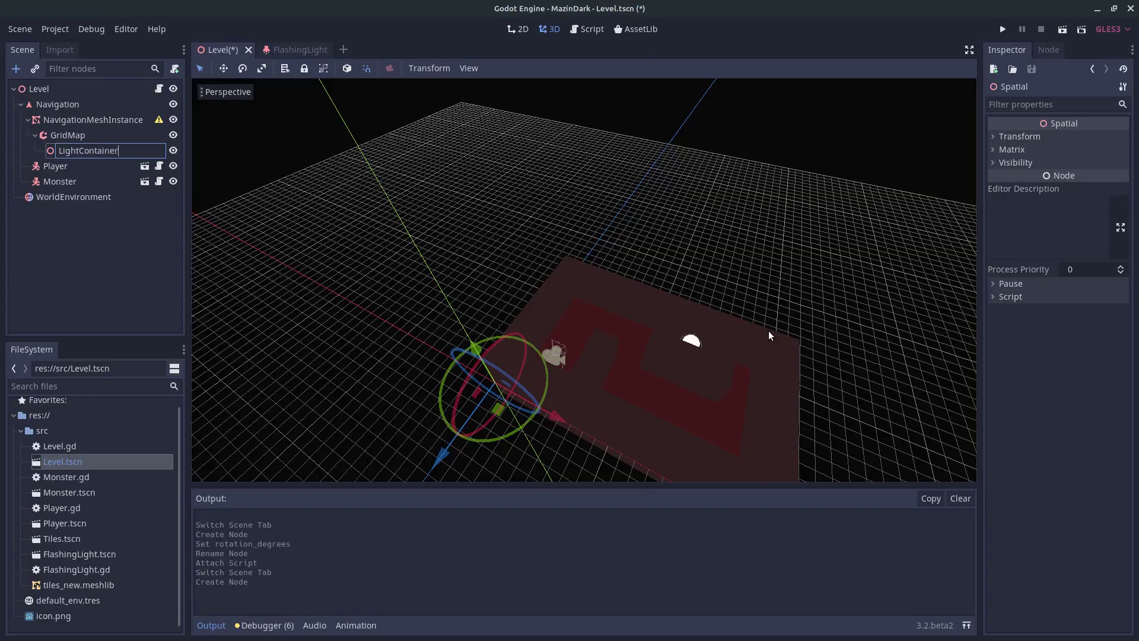
key(Return)
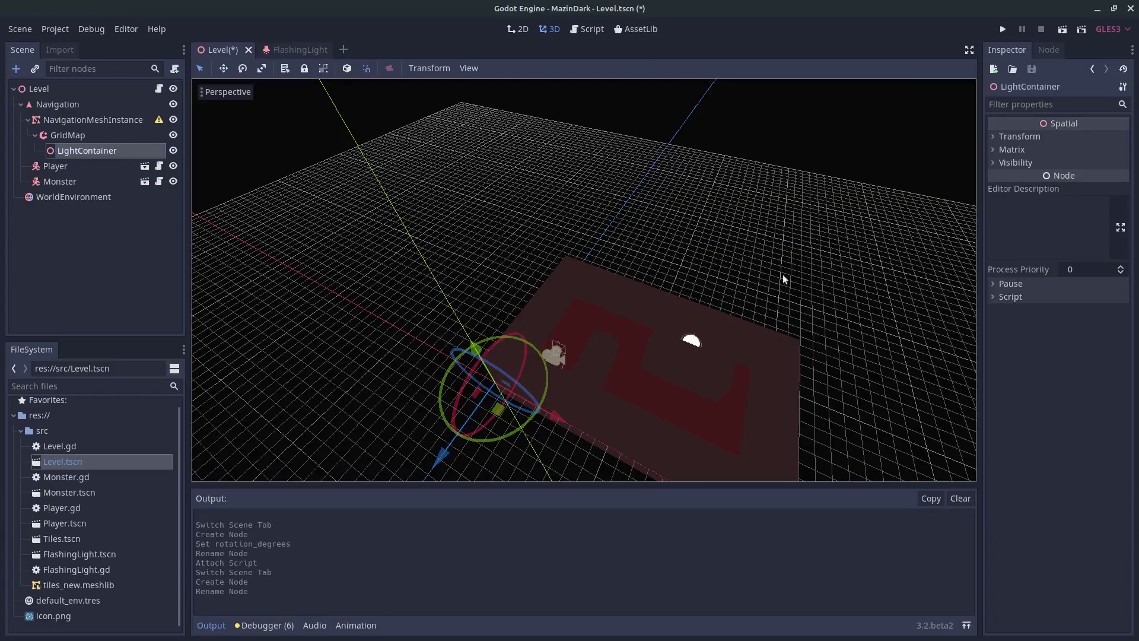
click(99, 152)
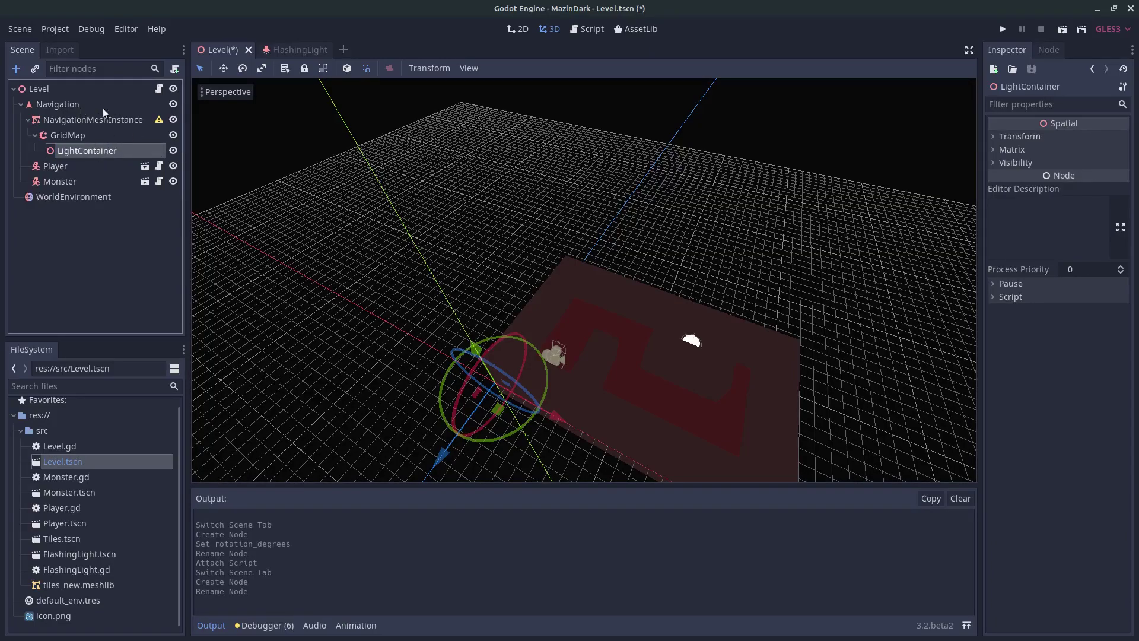
Instance the src/FlashingLight.tscn scene as a child of LightContainer.
scroll(627, 298, down, 5)
middle_drag(626, 298, 514, 322)
scroll(475, 297, up, 5)
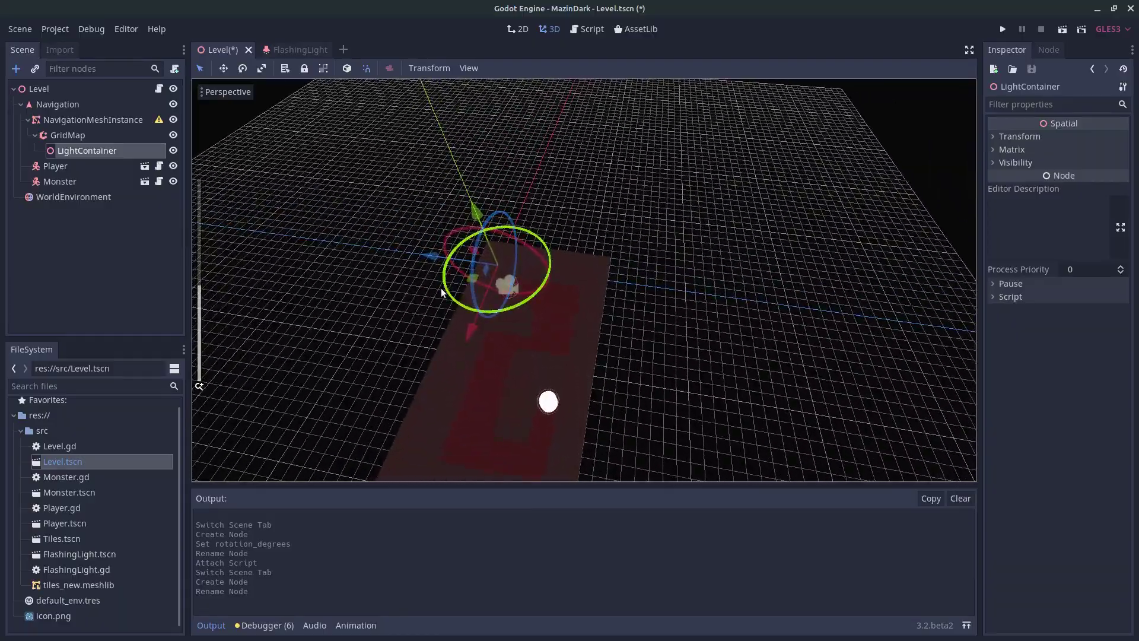
middle_drag(440, 287, 390, 291)
double_click(69, 153)
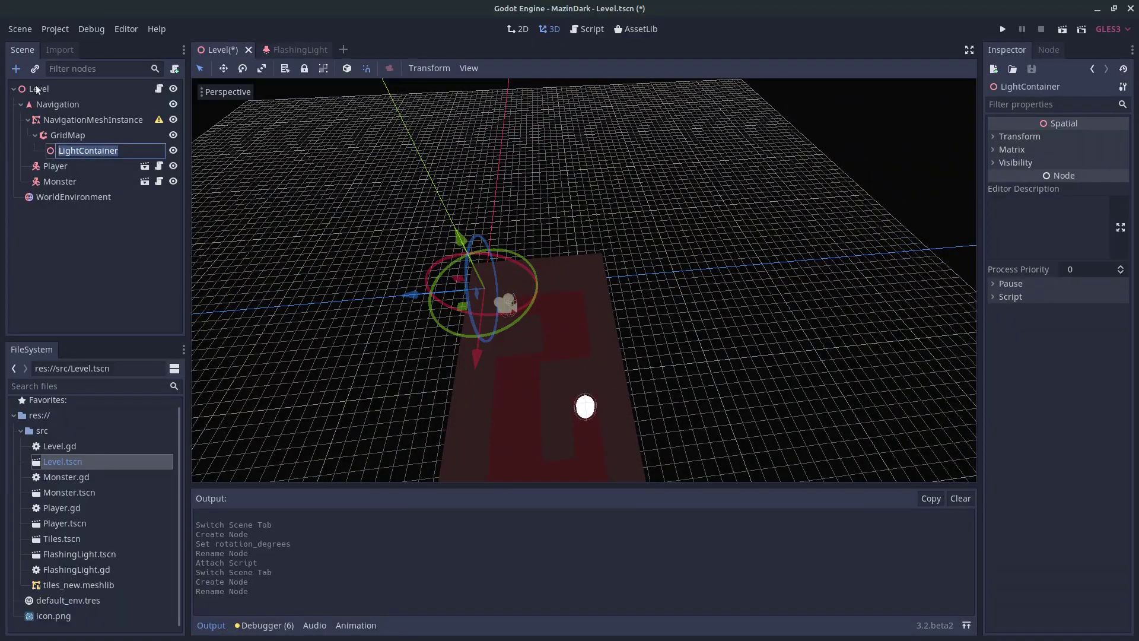
click(88, 163)
click(90, 154)
click(36, 69)
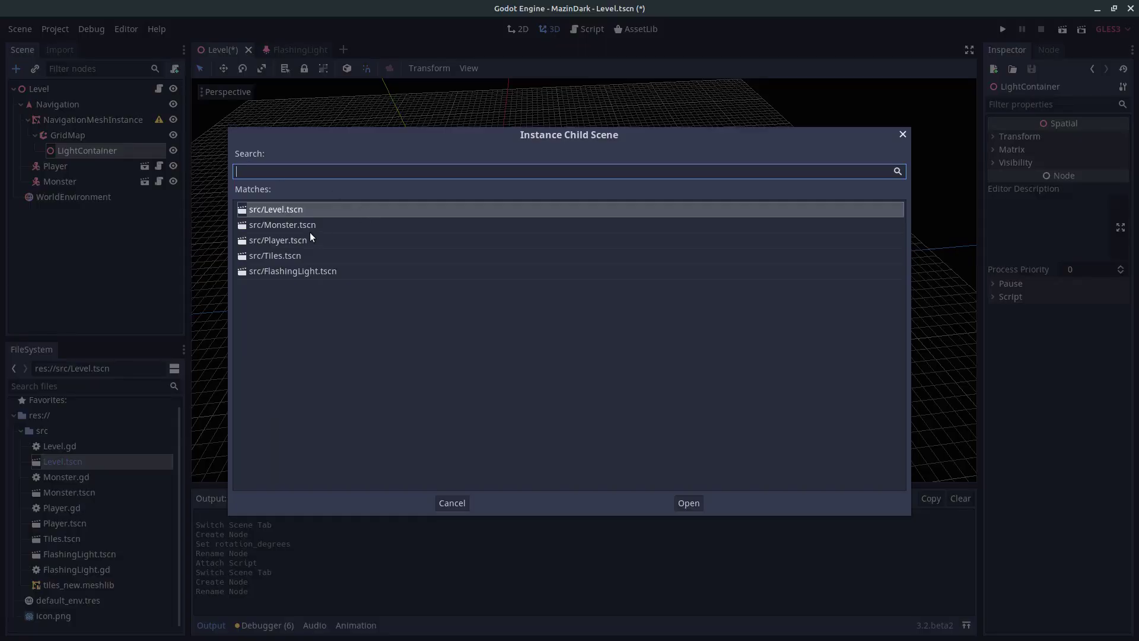
click(294, 269)
double_click(301, 270)
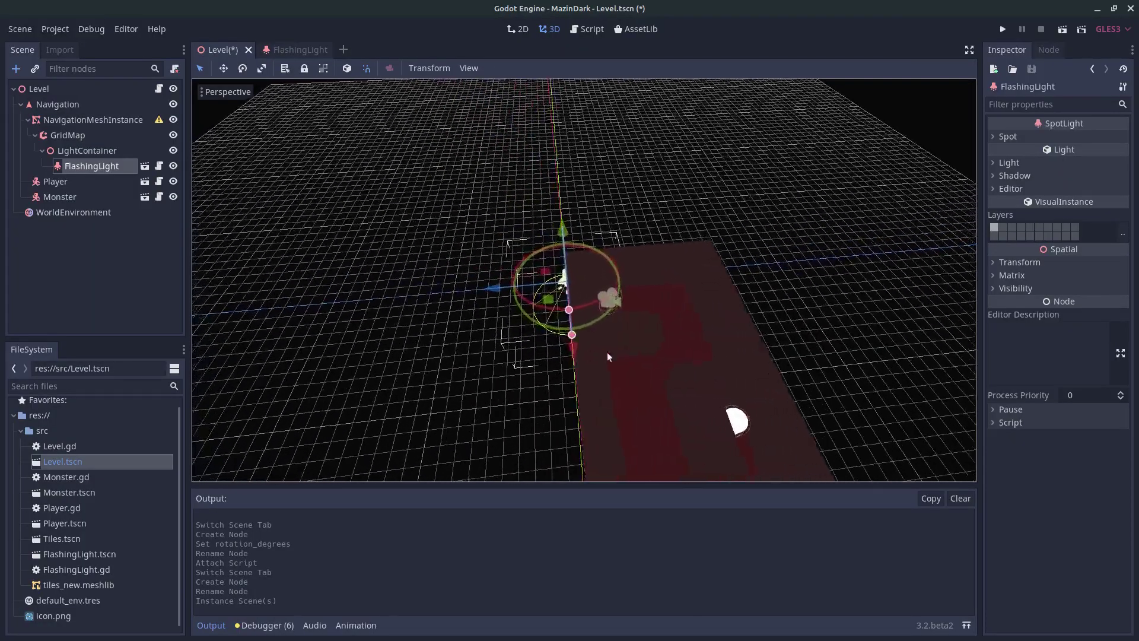
Move the FlashingLight instance from the origin into the maze corridor corner near the Player and raise it above the floor.
middle_drag(606, 351, 645, 299)
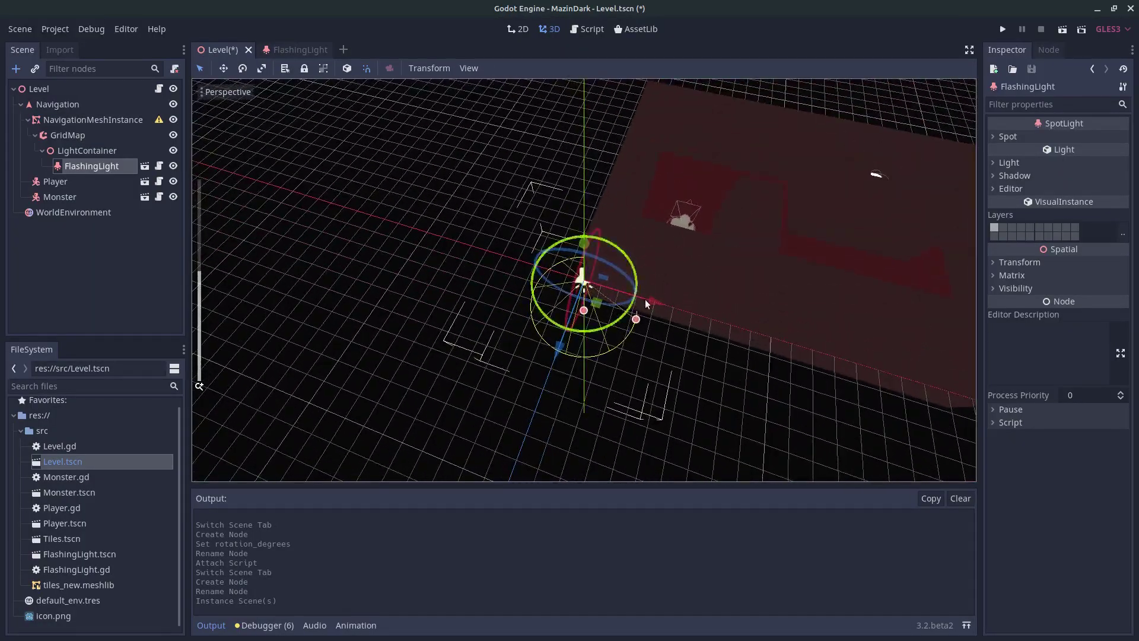
drag(649, 300, 680, 307)
middle_drag(680, 306, 633, 374)
drag(633, 374, 639, 387)
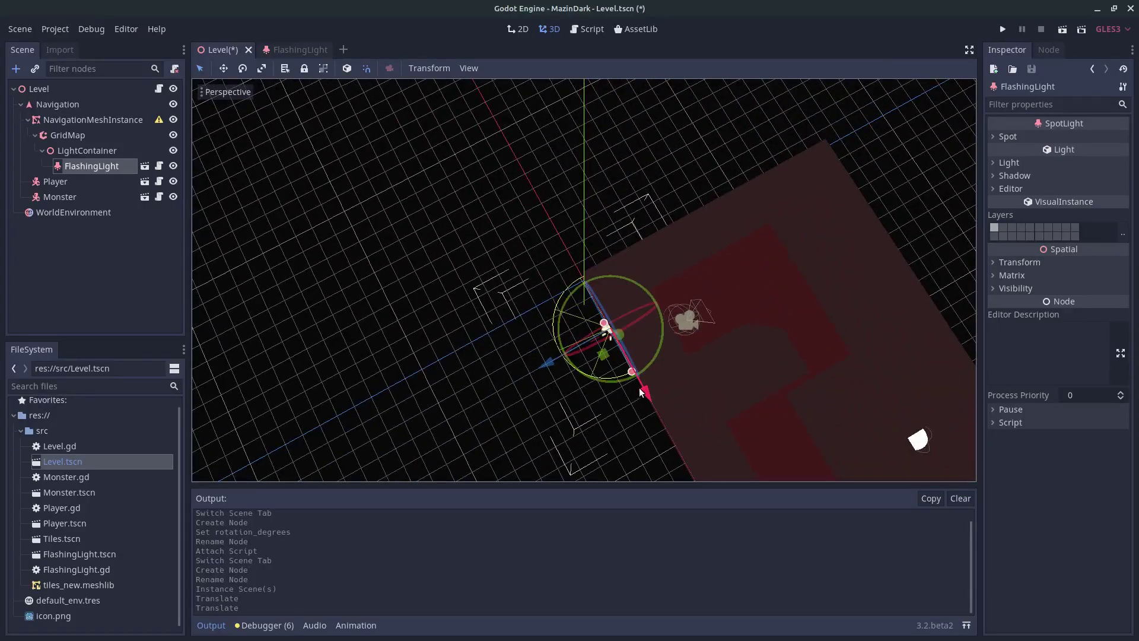
middle_drag(639, 386, 547, 372)
scroll(547, 371, up, 1)
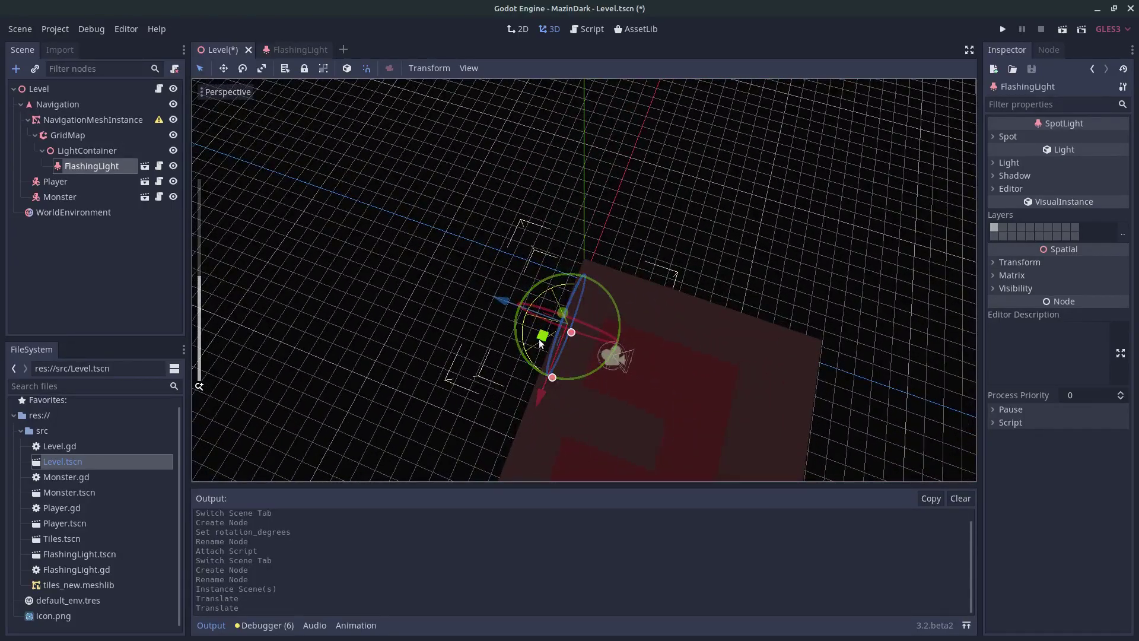
drag(540, 344, 706, 389)
middle_drag(706, 389, 581, 355)
drag(568, 305, 540, 321)
middle_drag(603, 328, 596, 249)
drag(551, 225, 555, 124)
middle_drag(555, 124, 736, 267)
Duplicate FlashingLight and move the copy over the corridor at the diagonally opposite end of the maze.
key(ctrl+d)
drag(638, 272, 907, 236)
middle_drag(907, 237, 620, 261)
drag(616, 255, 620, 259)
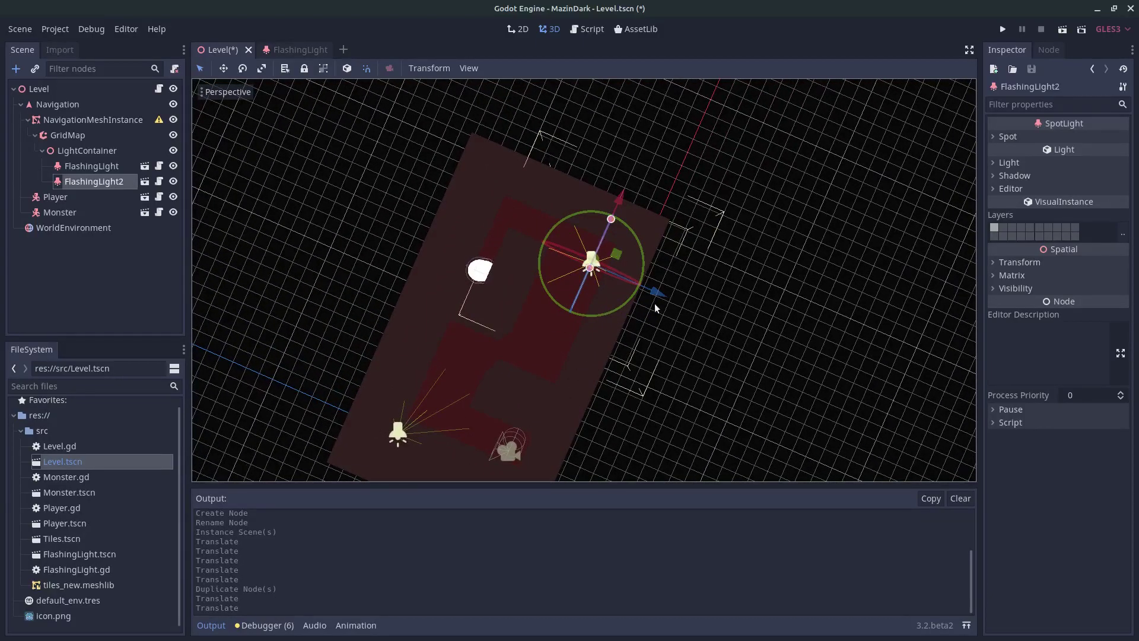
Examine the placement of both flashing lights over the maze from several angles.
middle_drag(654, 303, 396, 211)
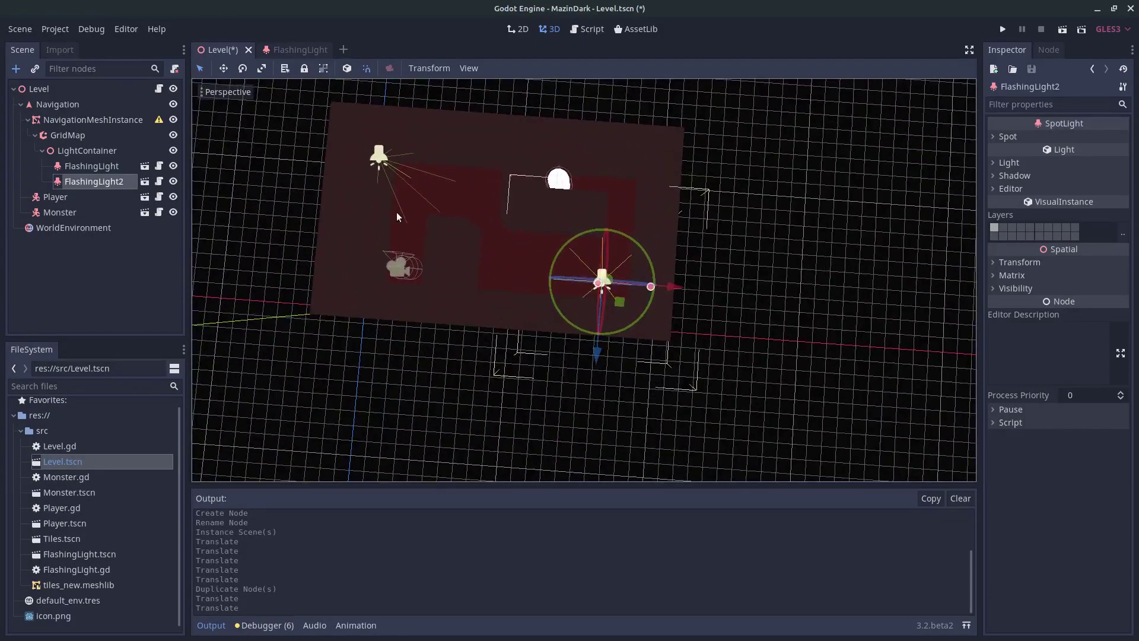
click(400, 203)
click(115, 170)
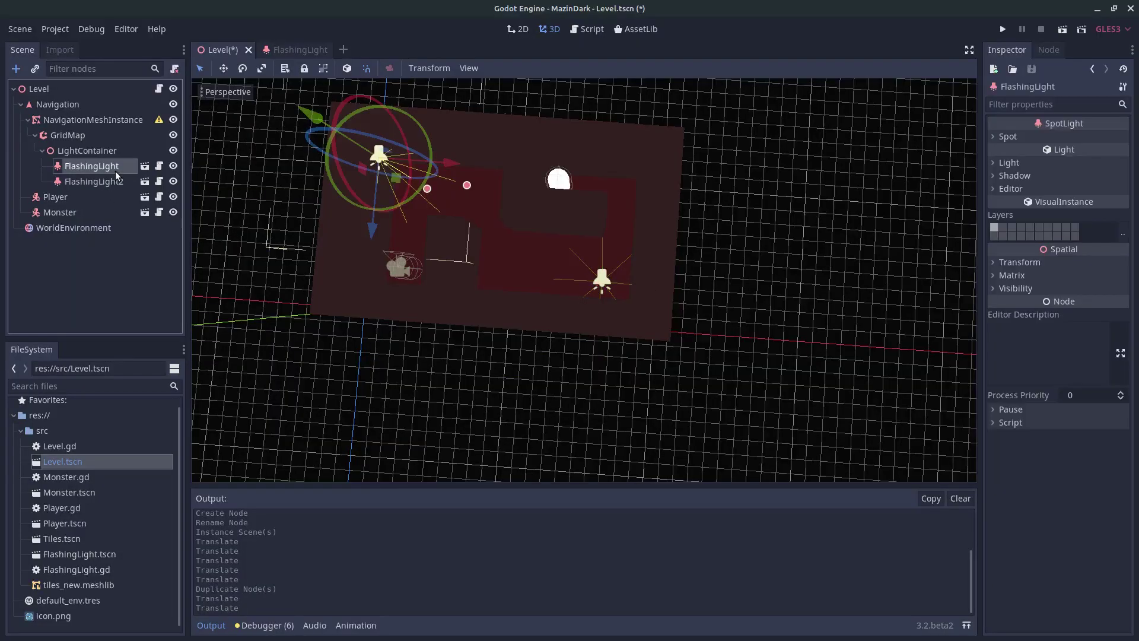
shift+click(114, 180)
middle_drag(422, 270, 268, 158)
right_drag(583, 280, 611, 368)
middle_drag(296, 278, 569, 329)
Run the game to check the flashing lights in the dark maze, moving the player backward, and stop it.
key(F5)
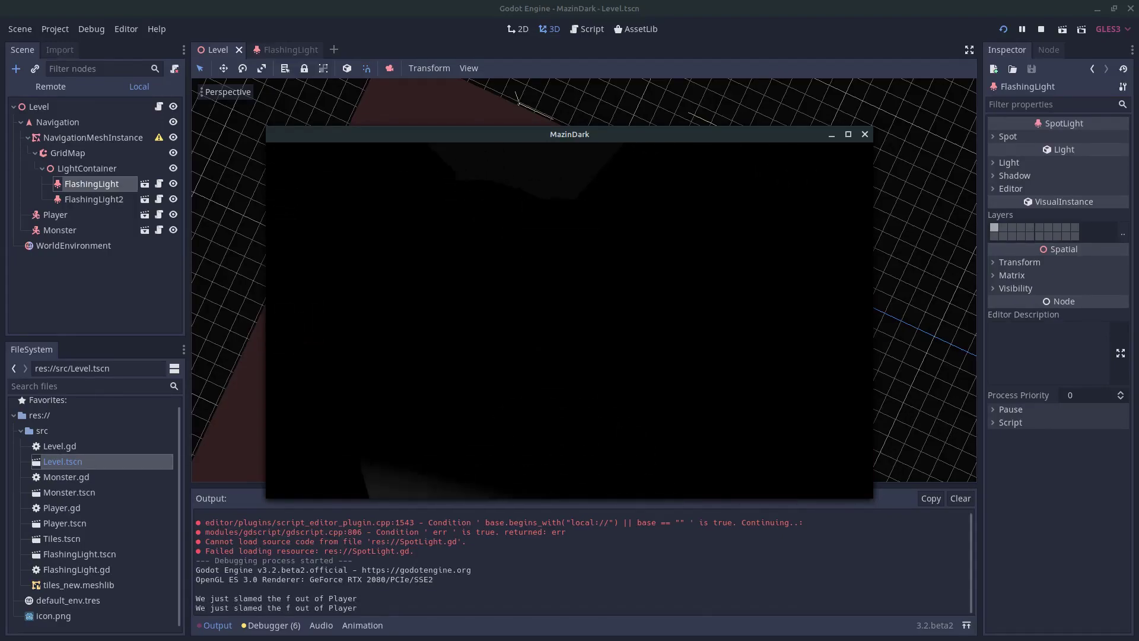
key(s)
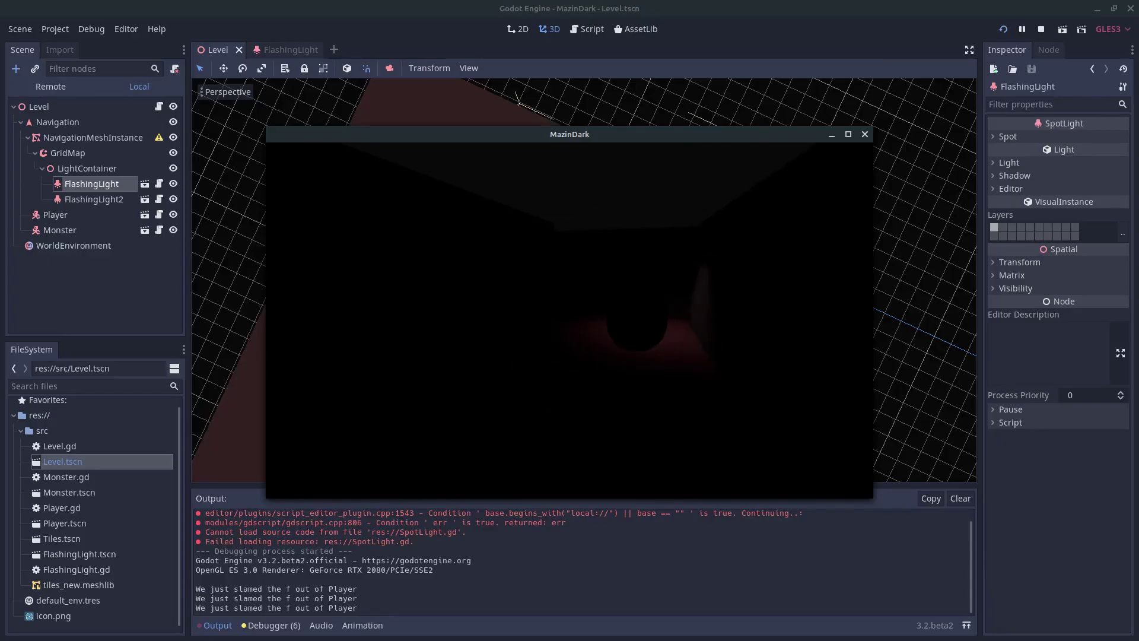
key(F8)
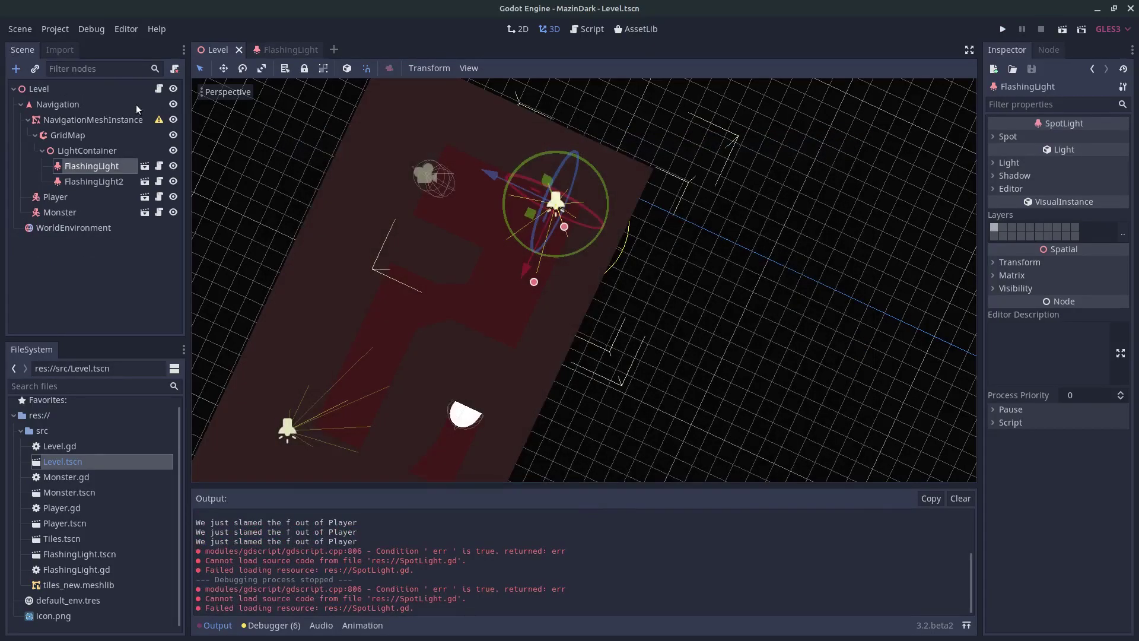
Open the src/Monster.tscn scene for editing.
click(333, 48)
click(362, 50)
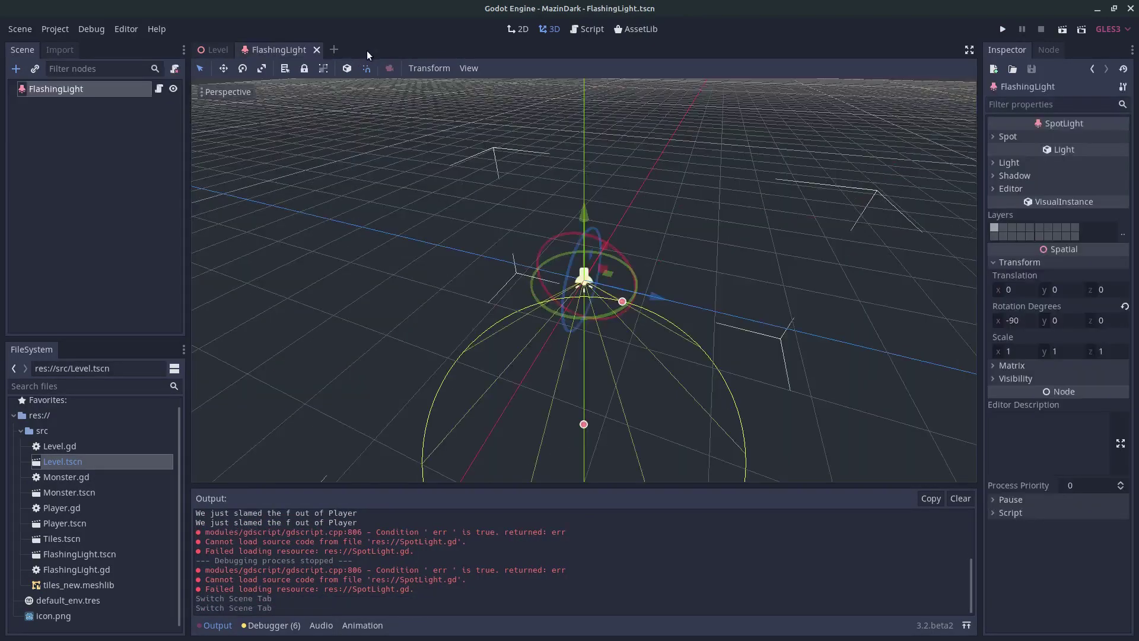
key(ctrl+shift+o)
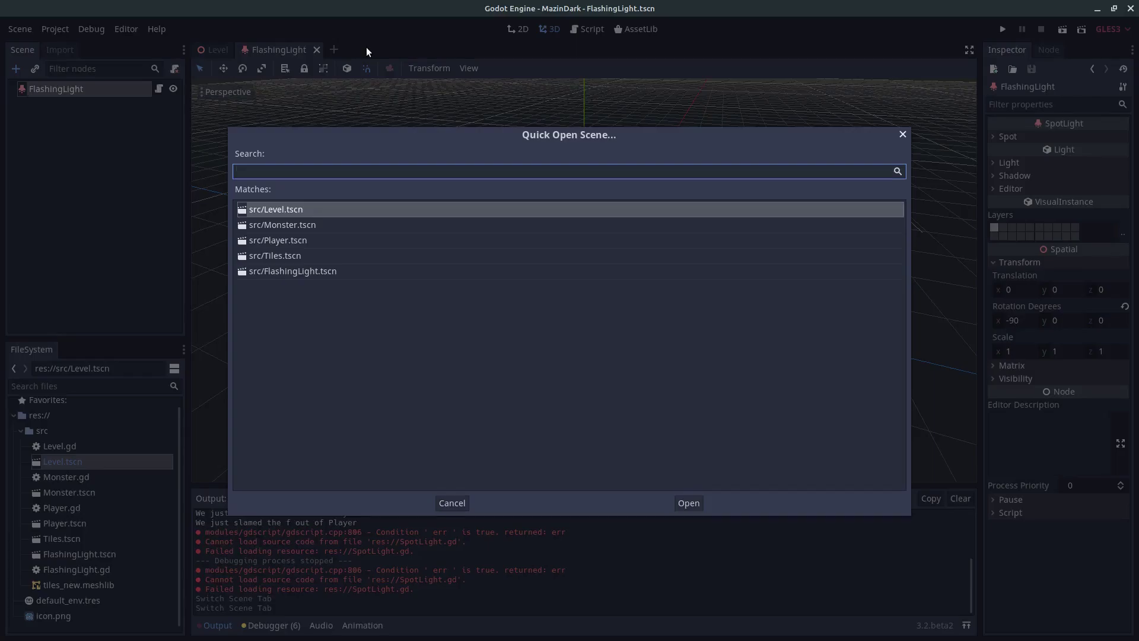
key(Down)
key(Return)
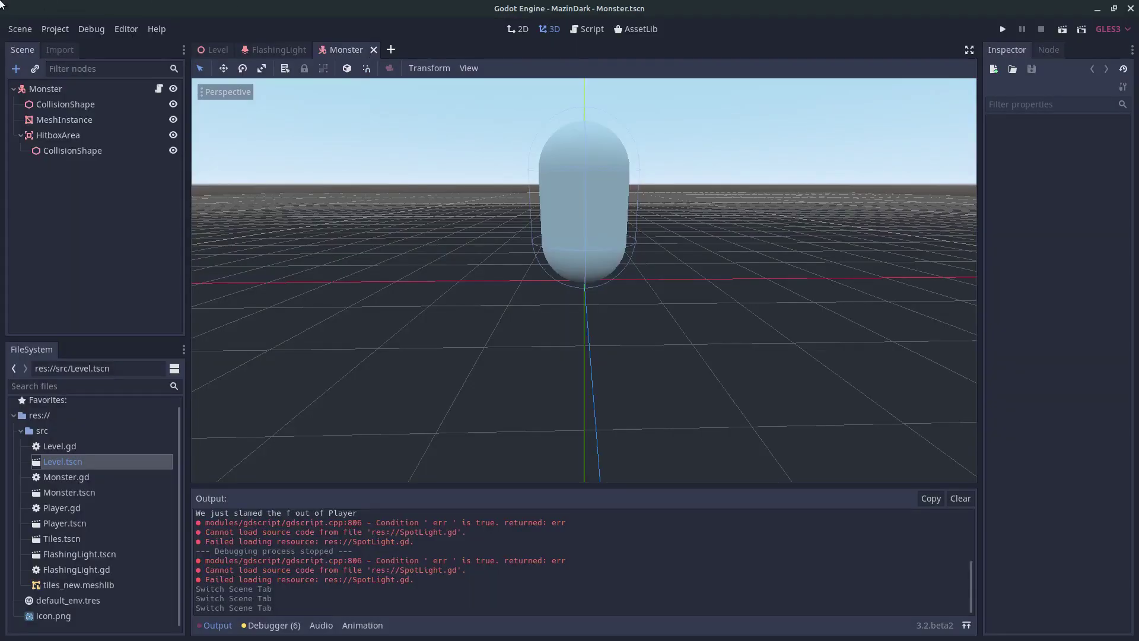
Give the capsule mesh of the Monster's MeshInstance a new SpatialMaterial and open that material's properties.
click(120, 94)
scroll(634, 207, down, 3)
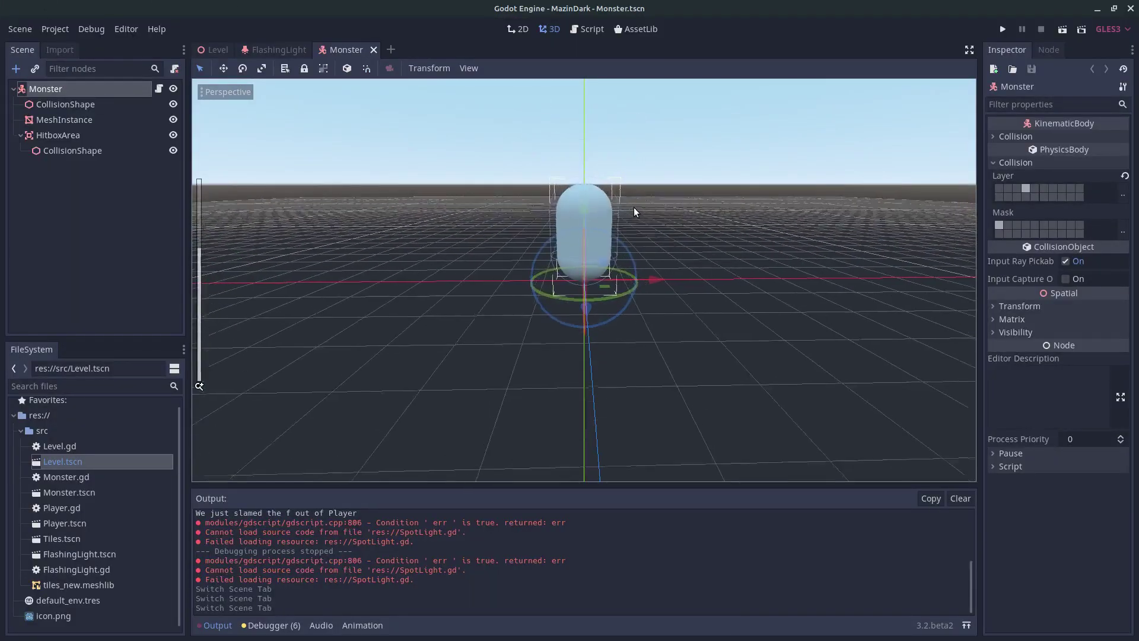
middle_drag(634, 208, 643, 238)
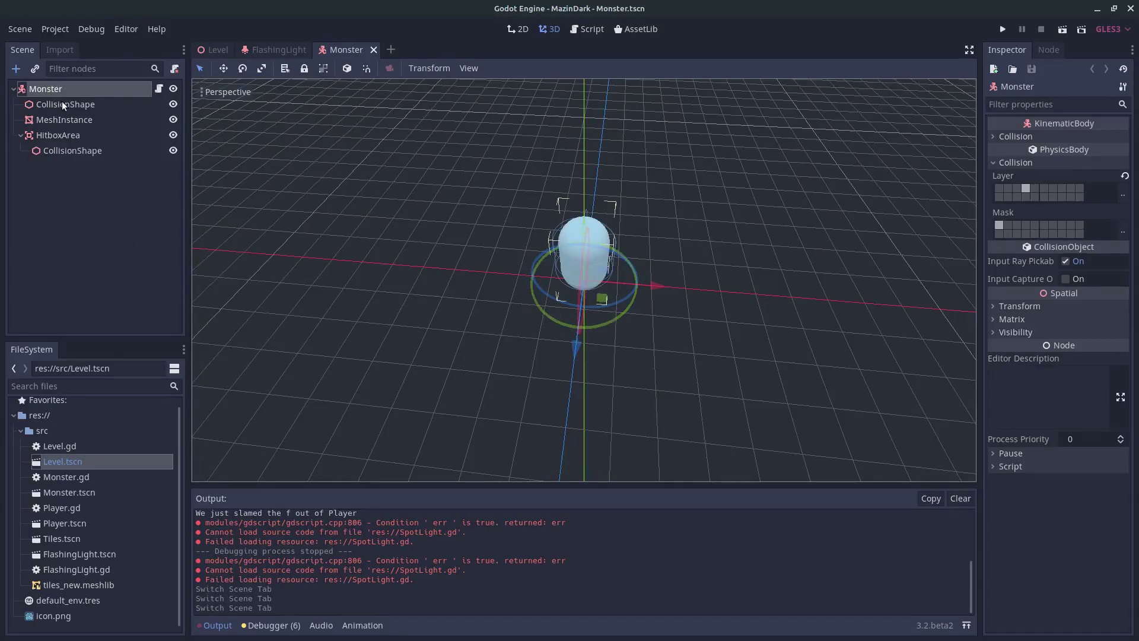
click(86, 105)
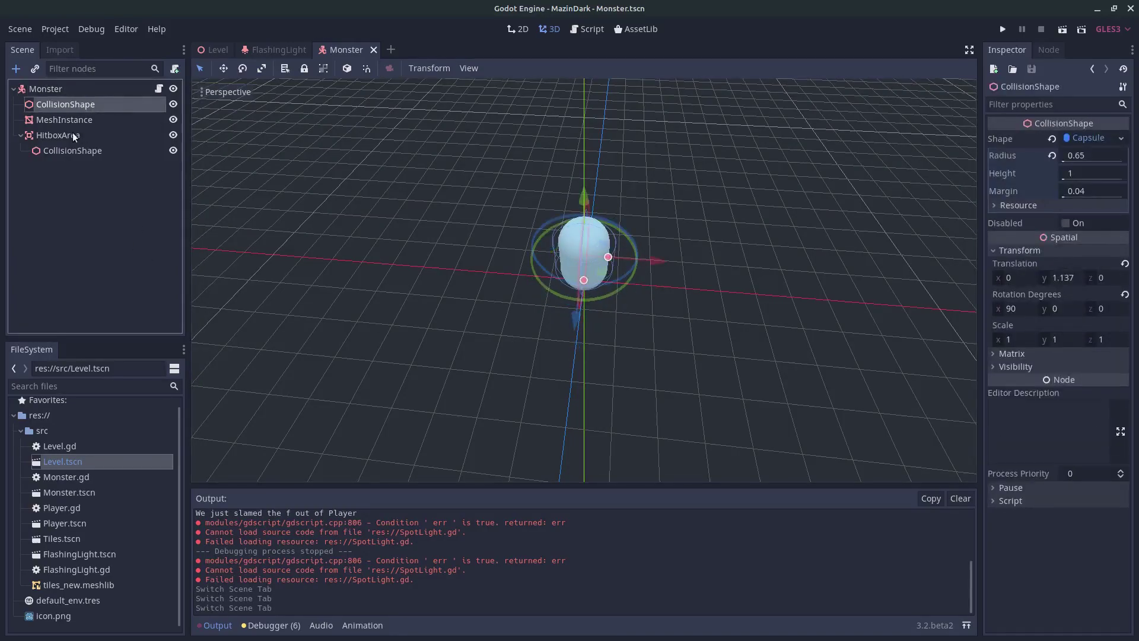
click(70, 121)
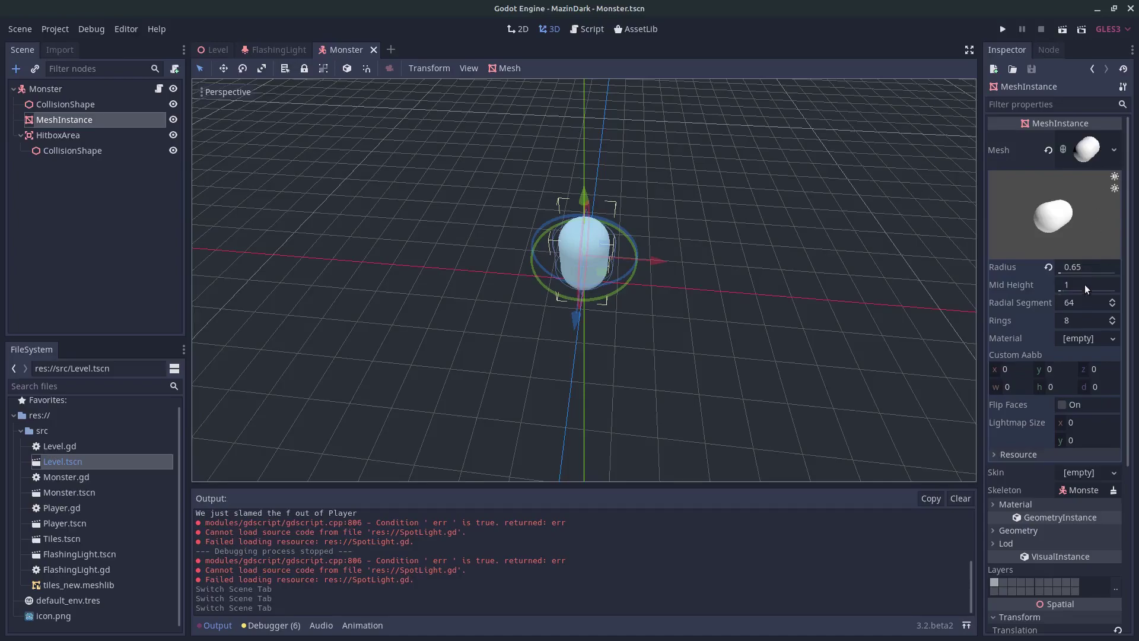
click(1075, 342)
click(1088, 158)
click(1088, 158)
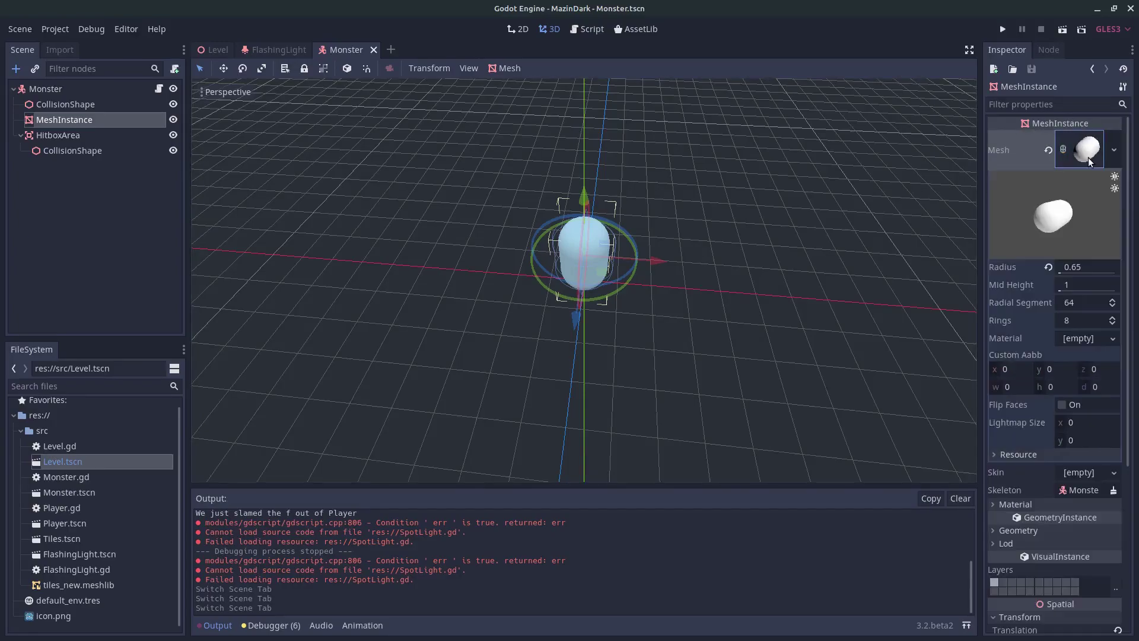
click(1091, 339)
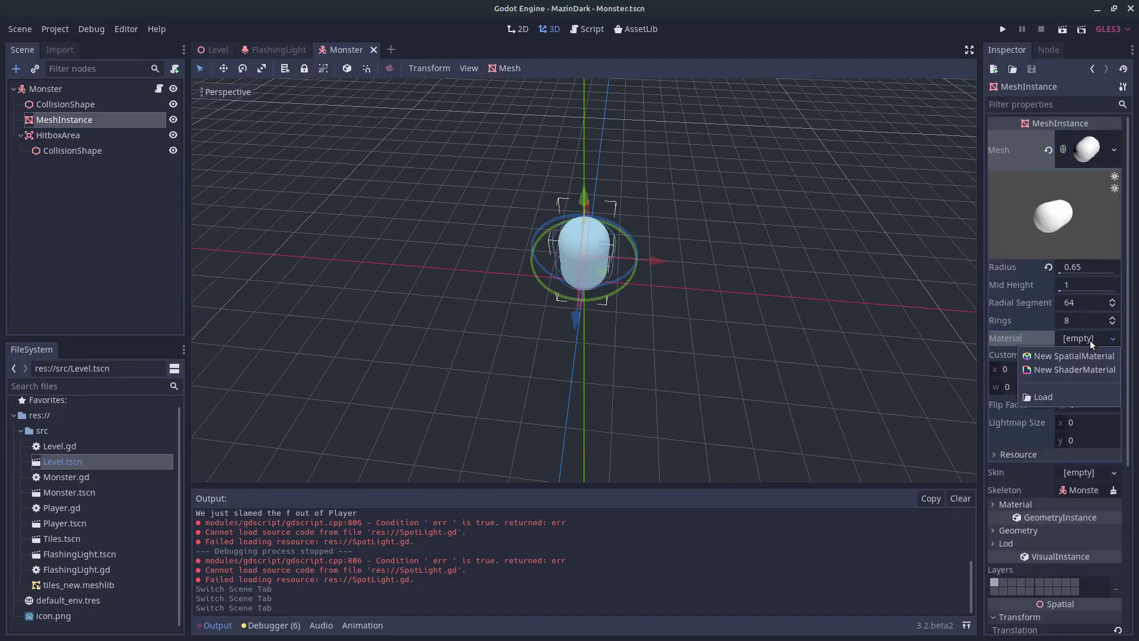
click(1086, 356)
click(1086, 351)
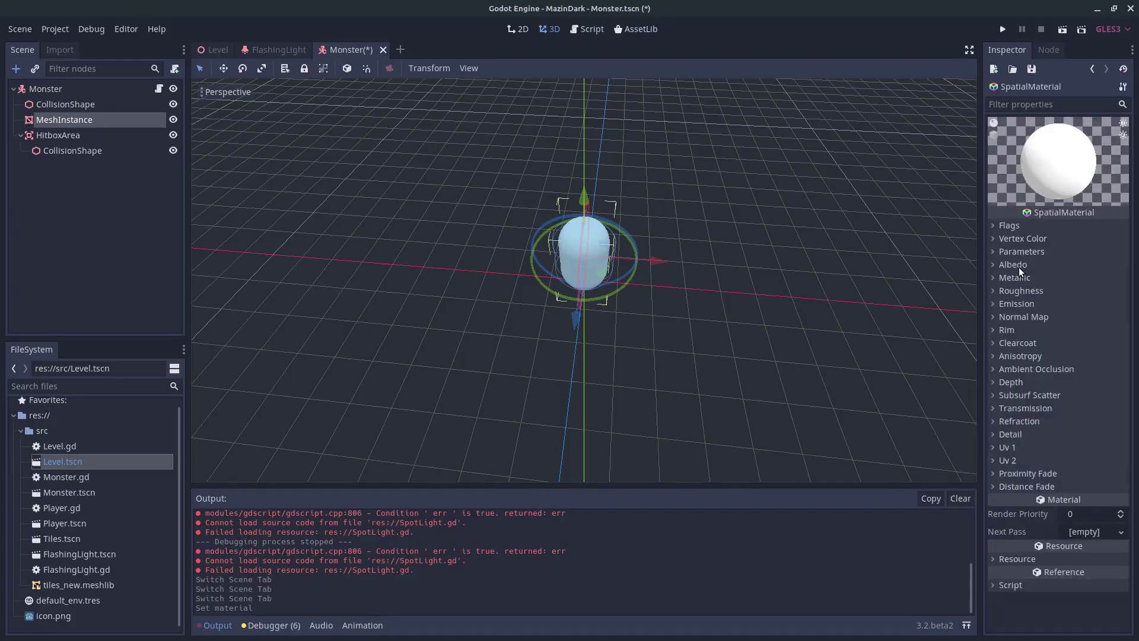
Enable the Transparent flag on the Monster mesh's SpatialMaterial.
click(1012, 265)
click(1009, 226)
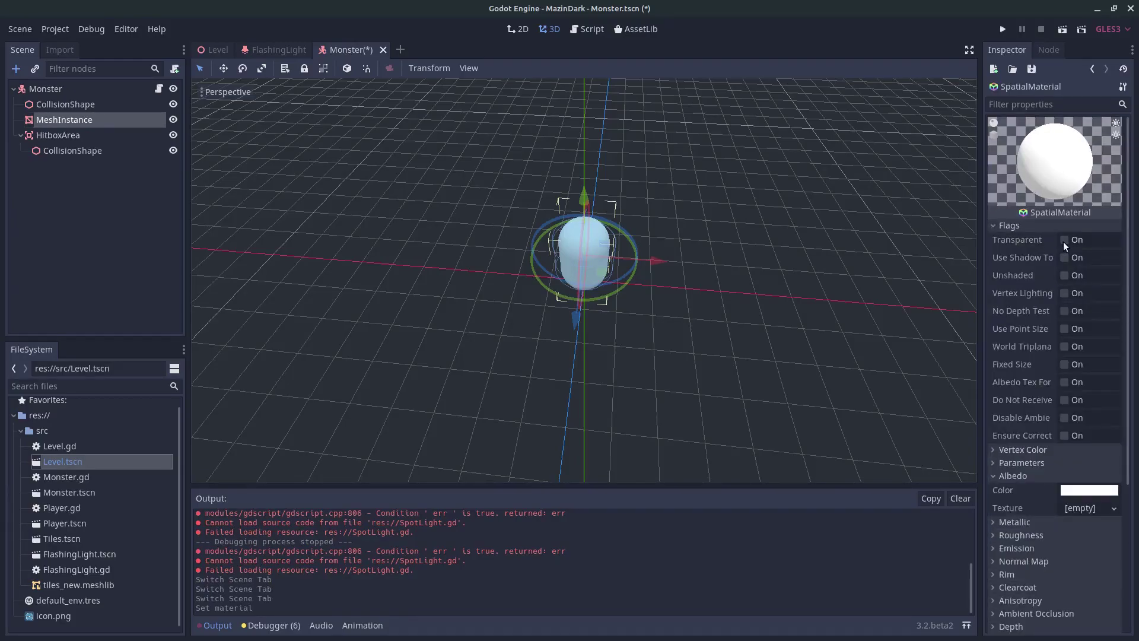
click(1064, 240)
click(1009, 225)
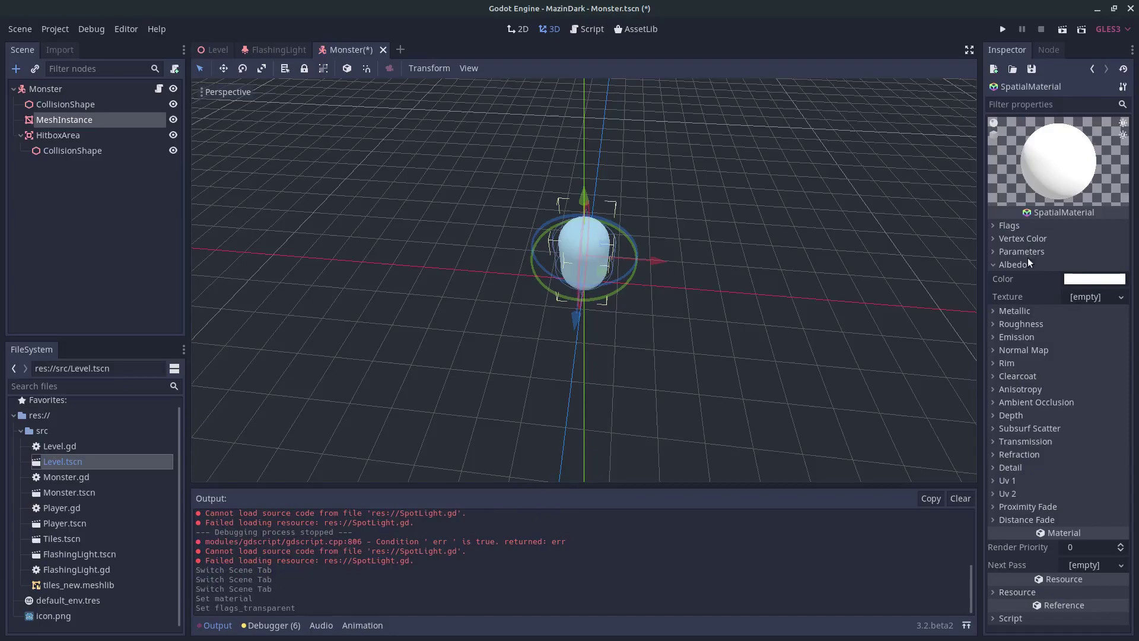
Change the material's albedo to a muted pink and lower its alpha to make the capsule see-through.
click(1068, 279)
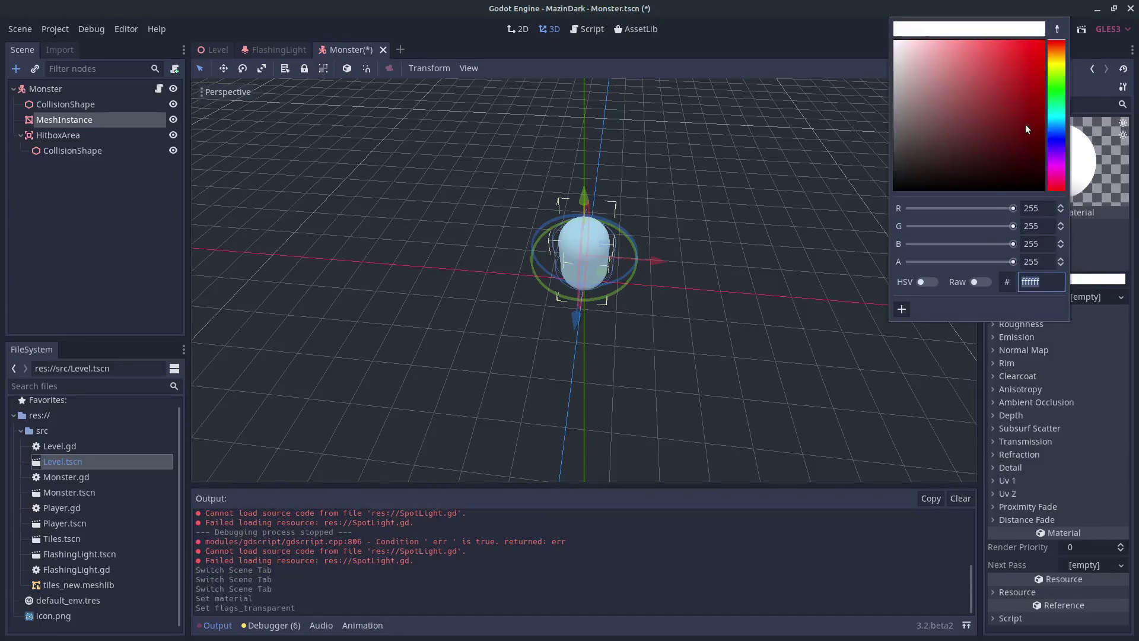
drag(948, 120, 922, 102)
drag(1013, 261, 979, 263)
click(855, 569)
scroll(765, 386, up, 2)
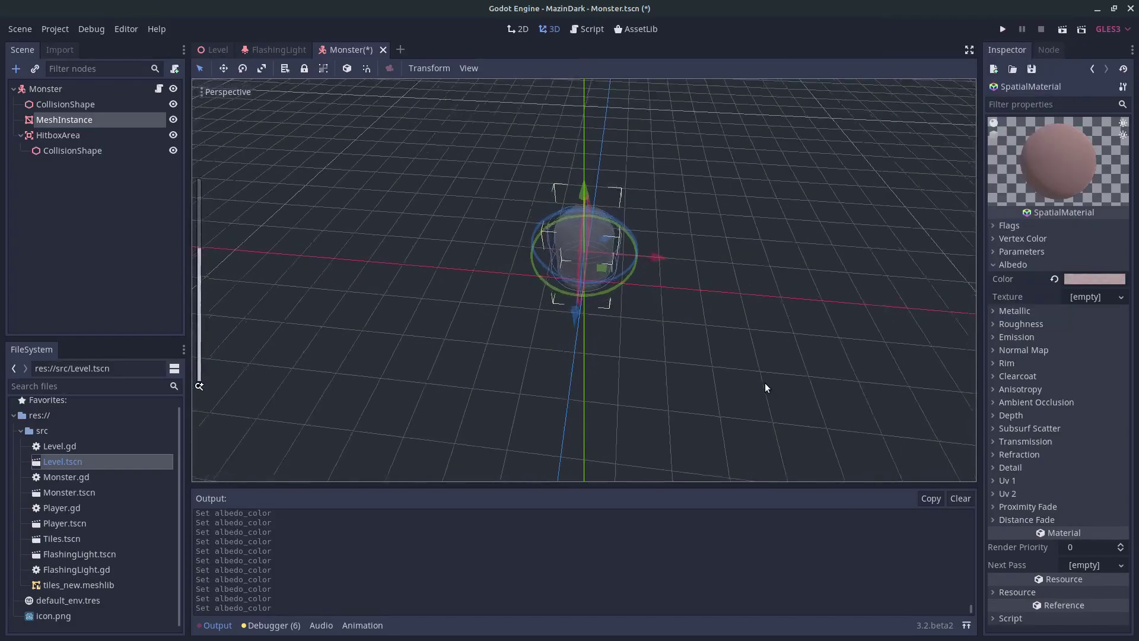
middle_drag(764, 382, 748, 309)
scroll(751, 281, up, 5)
scroll(751, 279, down, 5)
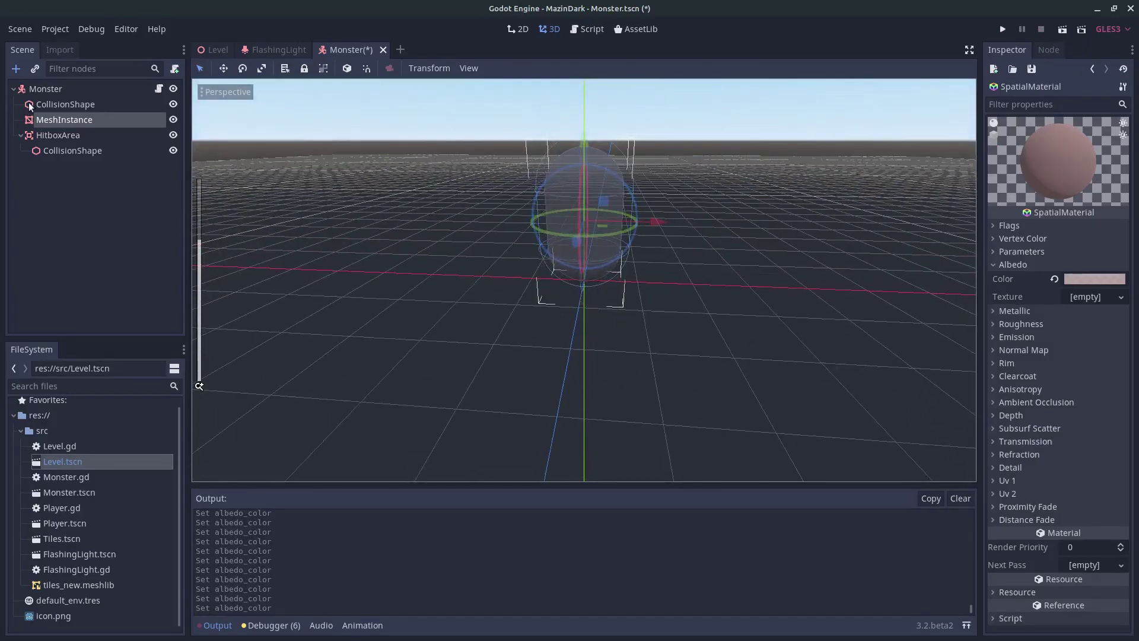
Add a Spatial node as a child of the Monster's MeshInstance.
click(63, 122)
click(66, 151)
click(63, 136)
click(63, 120)
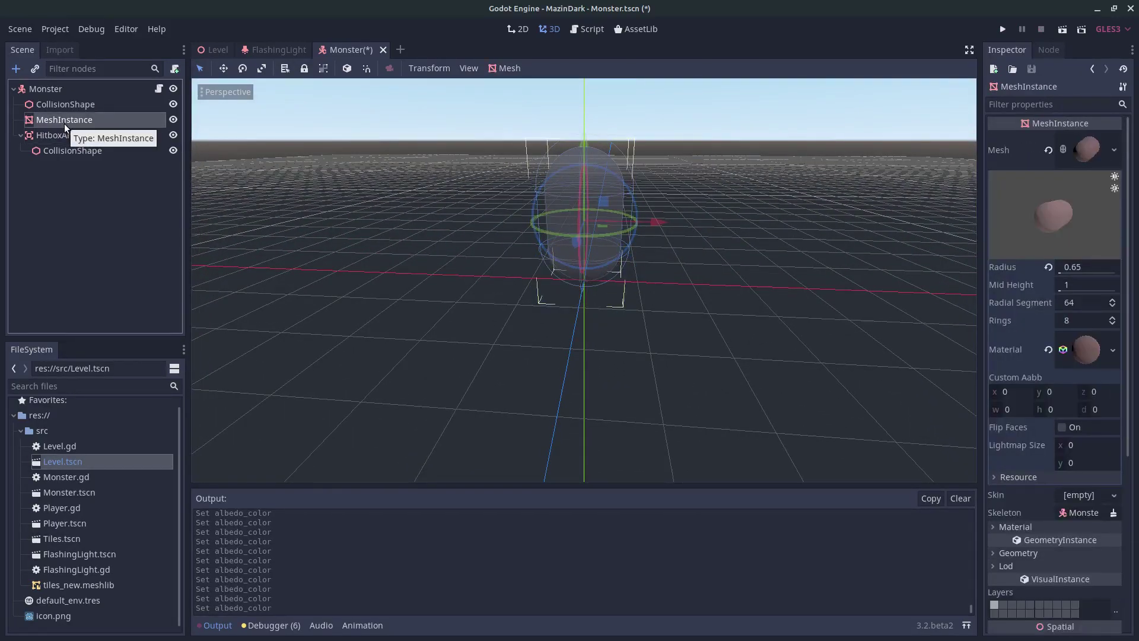
key(ctrl+a)
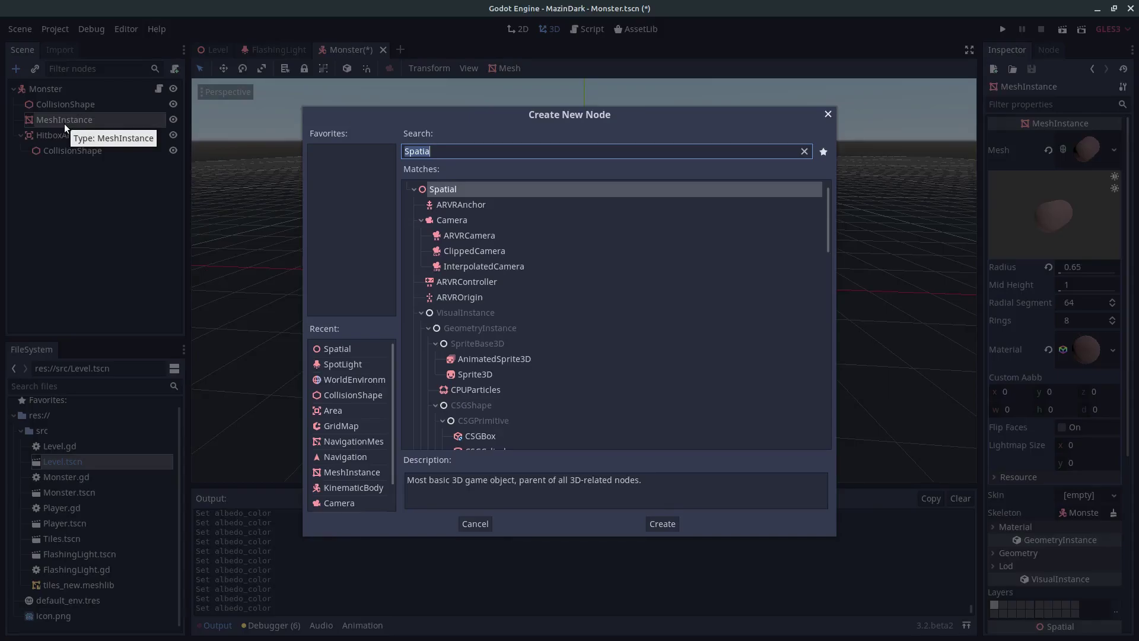
key(Return)
Add a MeshInstance node as a child of the new Spatial node.
double_click(63, 135)
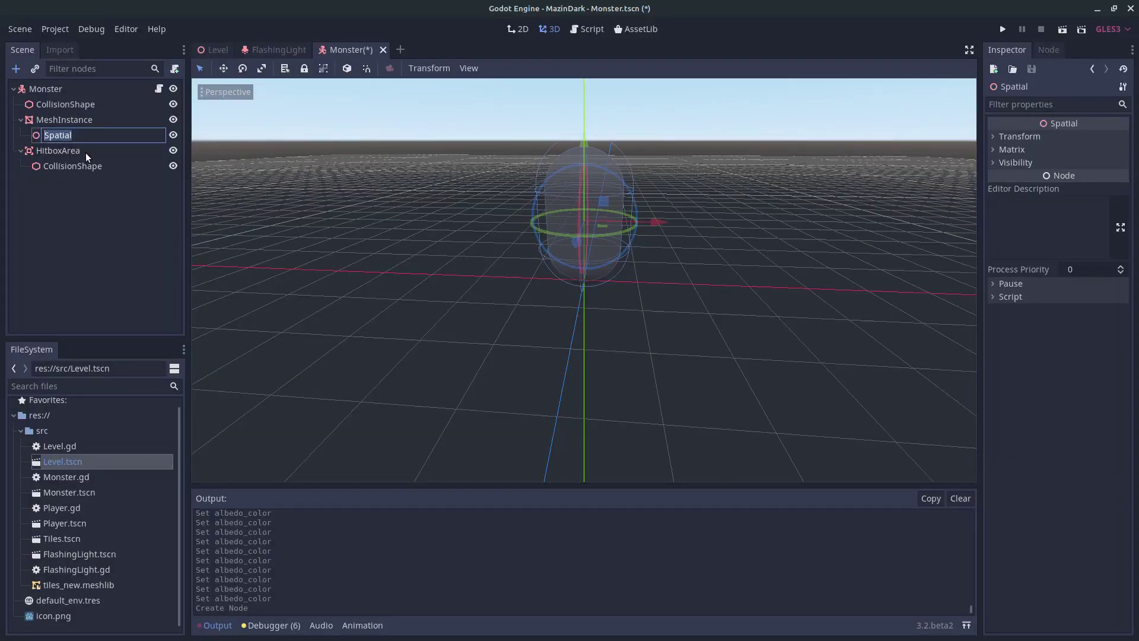
click(87, 148)
click(86, 140)
key(ctrl+a)
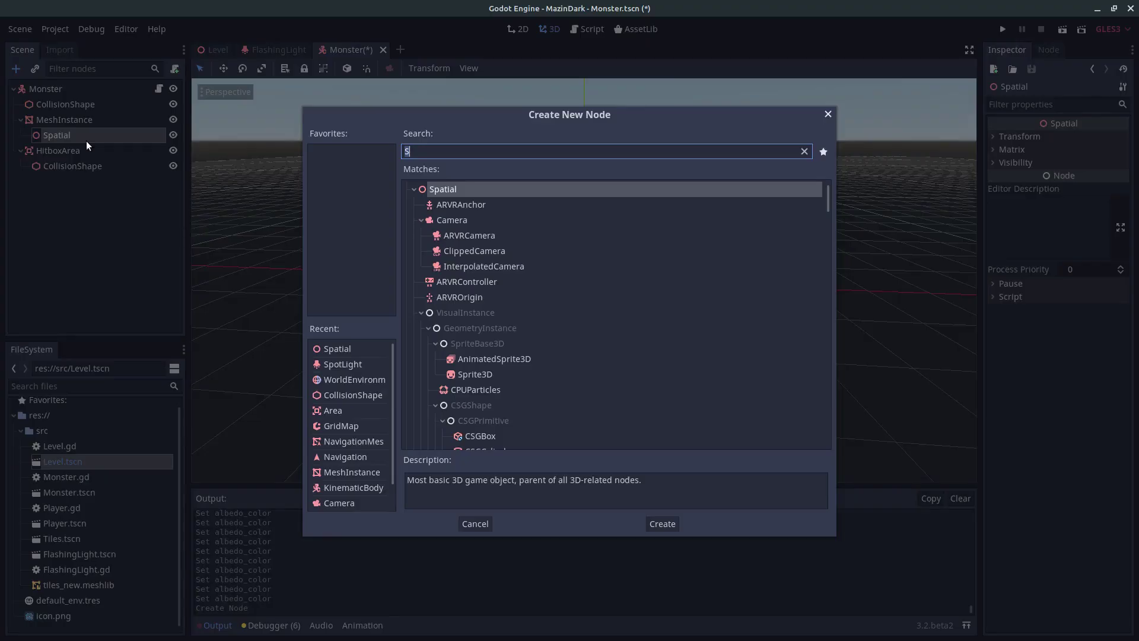
text(MEshIn)
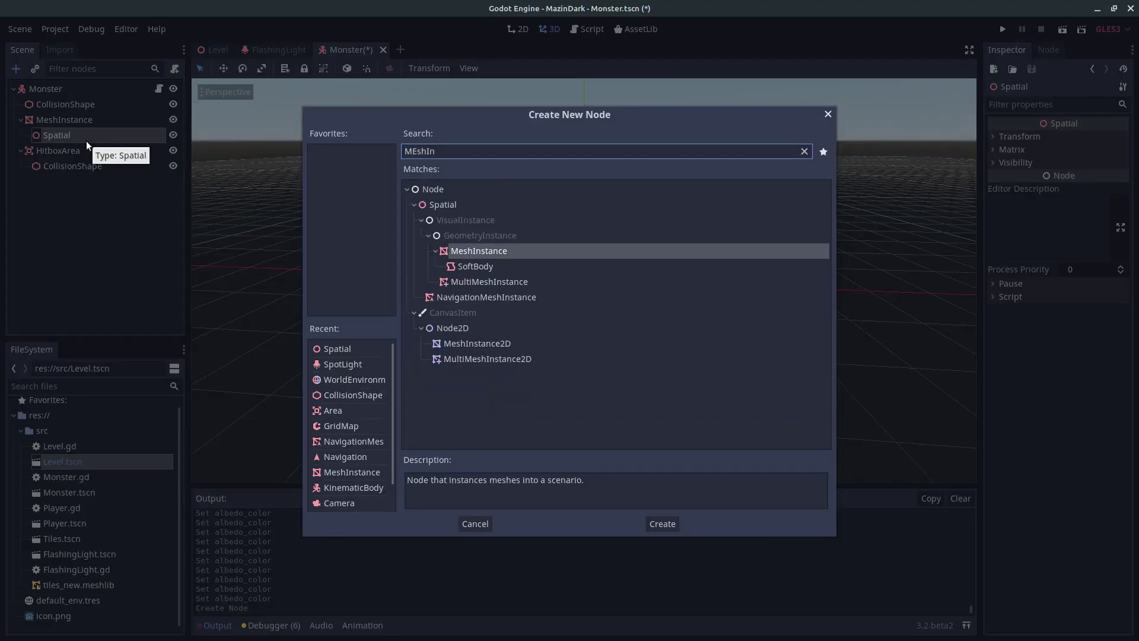
key(Return)
Rename the Spatial node under the Monster's MeshInstance to Eyes.
click(81, 134)
click(64, 135)
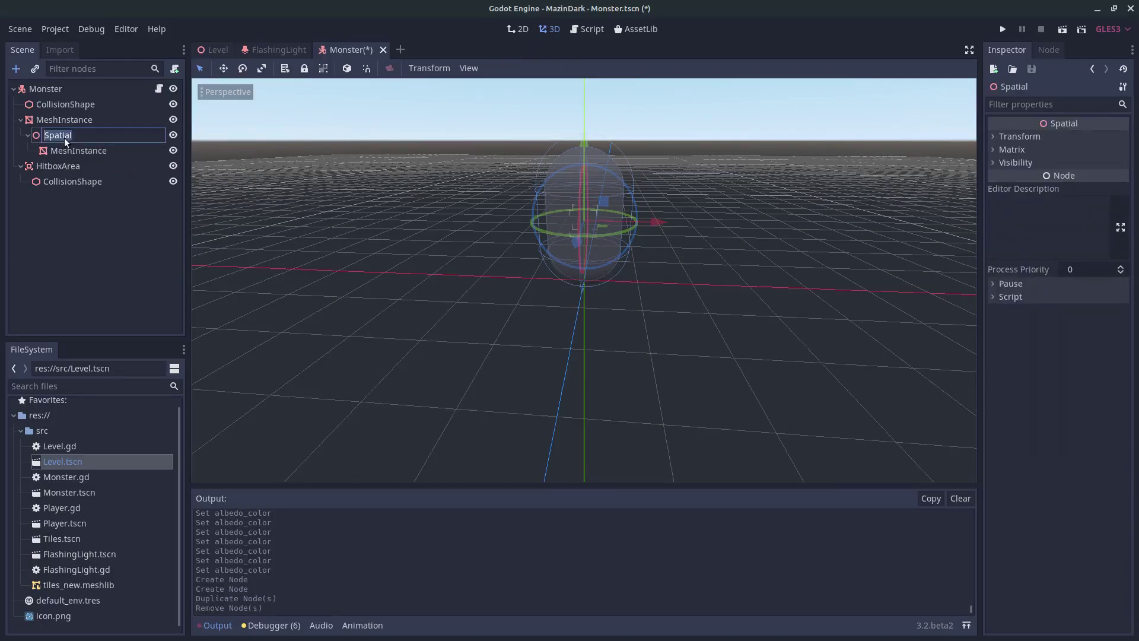
text(E)
text(Eyes)
key(Return)
Assign a new SphereMesh to the MeshInstance under Eyes.
key(Down)
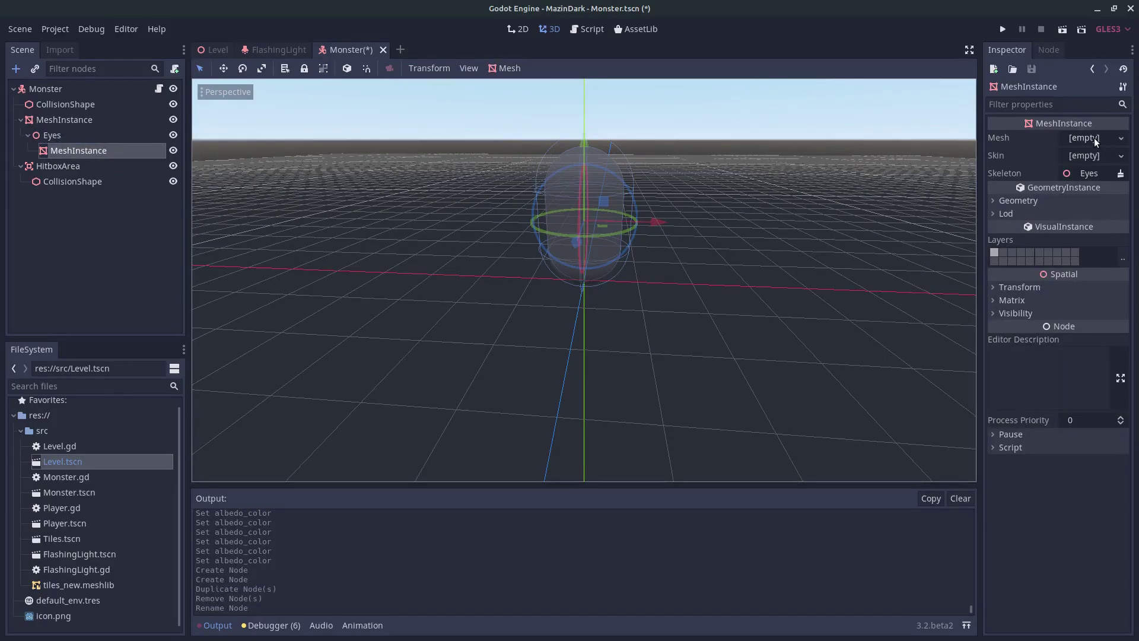
click(1089, 141)
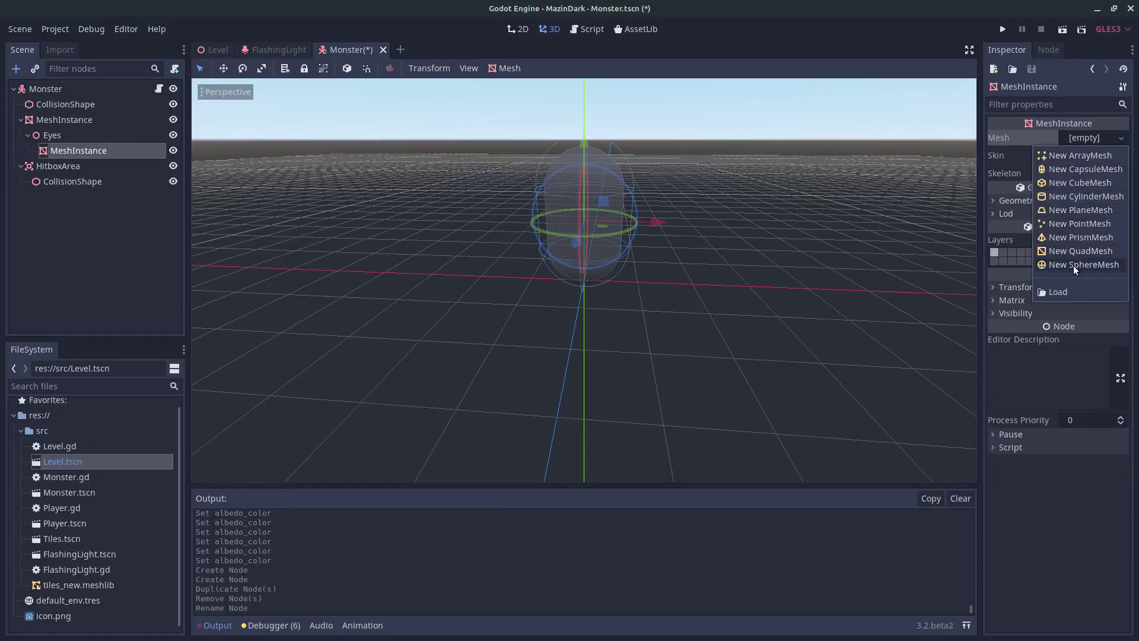
click(1073, 265)
click(1091, 153)
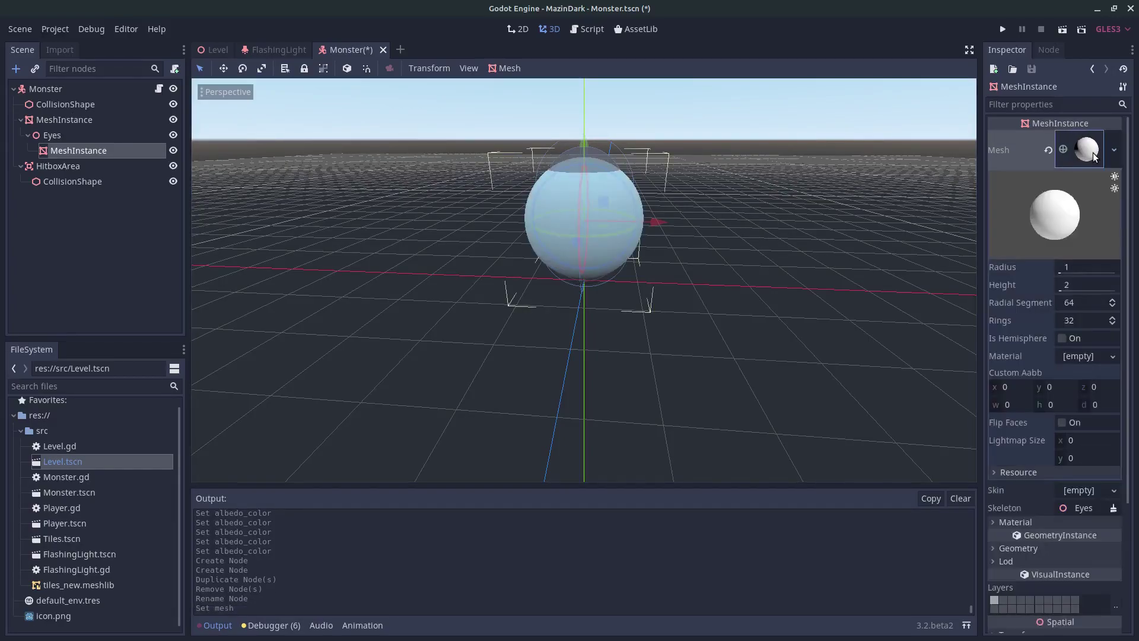
click(1093, 154)
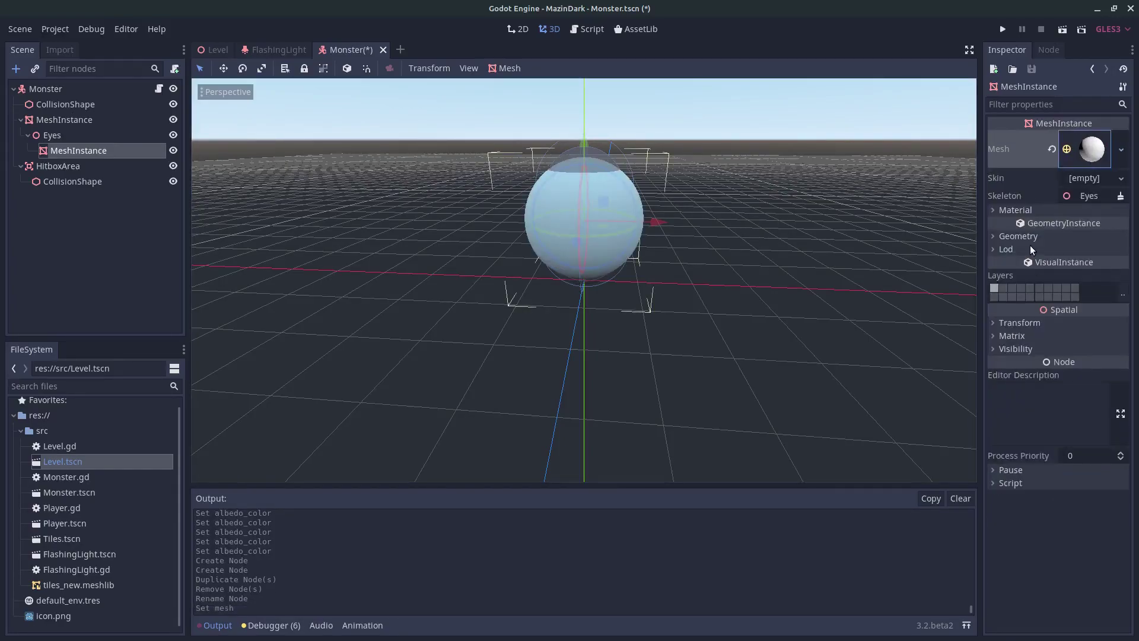
Set the scale of the sphere under Eyes to 0.125 on all three axes.
click(1033, 322)
click(1012, 411)
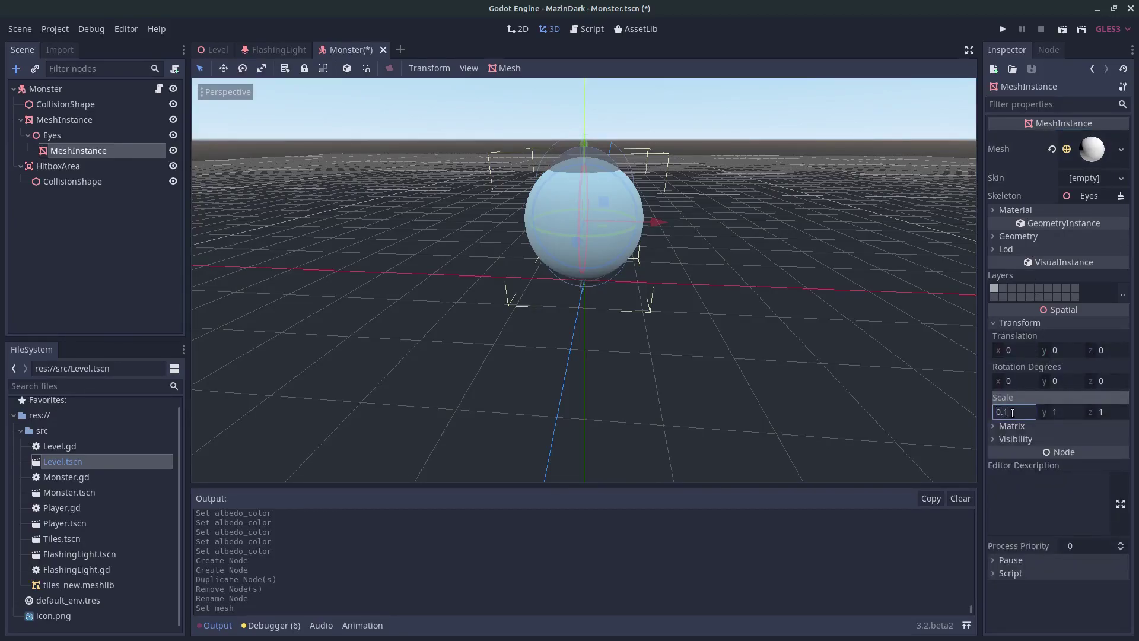
key(Tab)
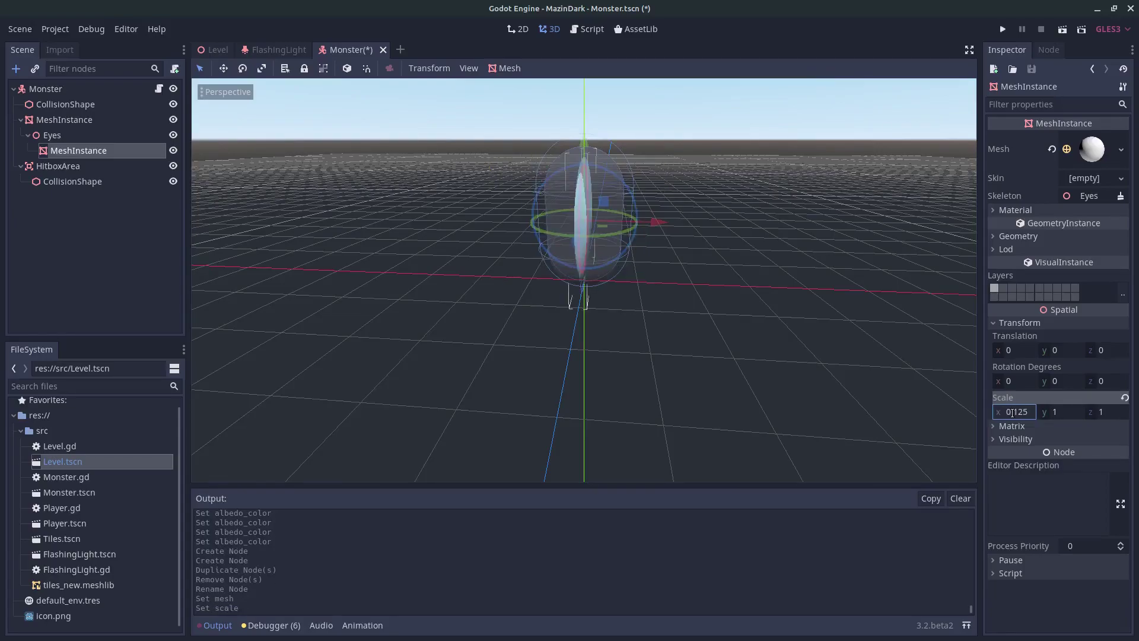
text(0.125)
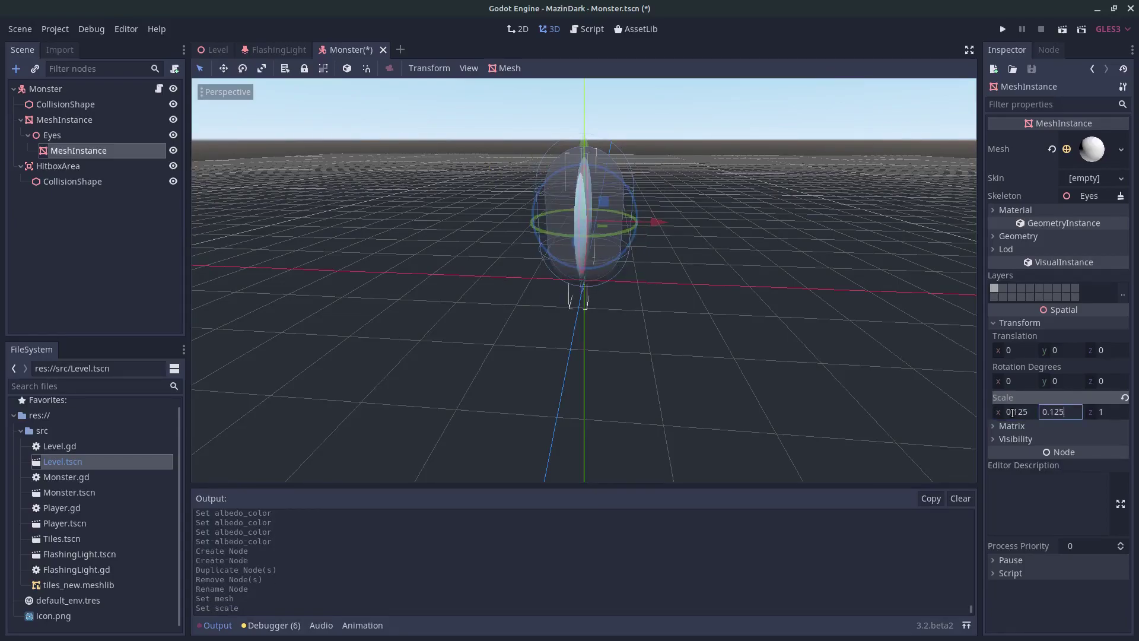
key(Tab)
text(0.125)
key(Return)
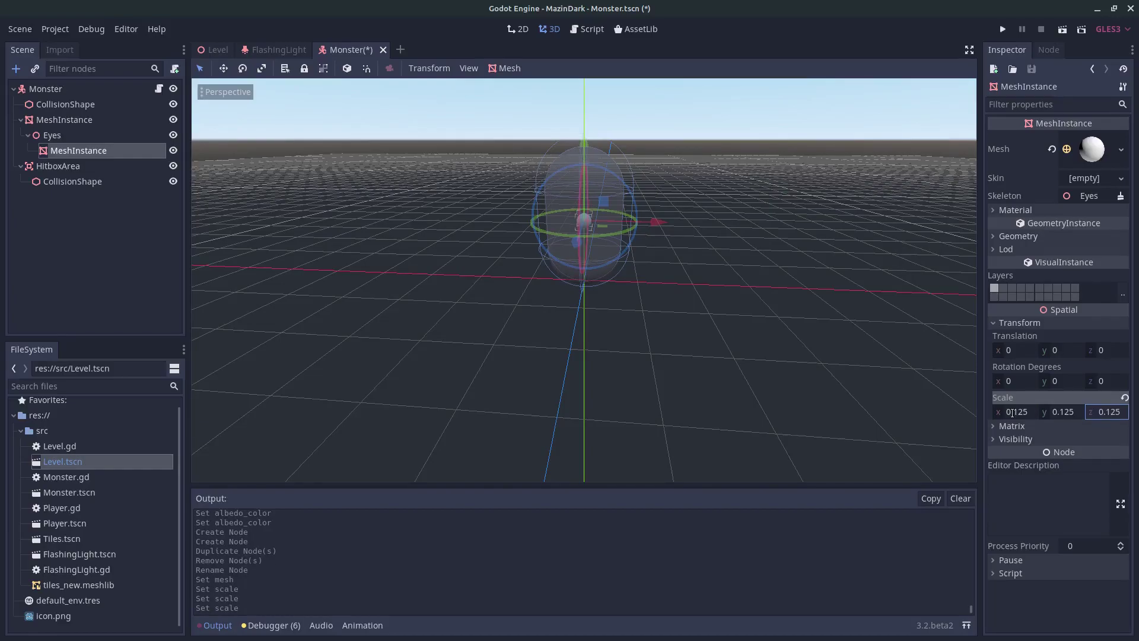
scroll(618, 192, up, 3)
middle_drag(620, 194, 522, 213)
scroll(522, 208, down, 5)
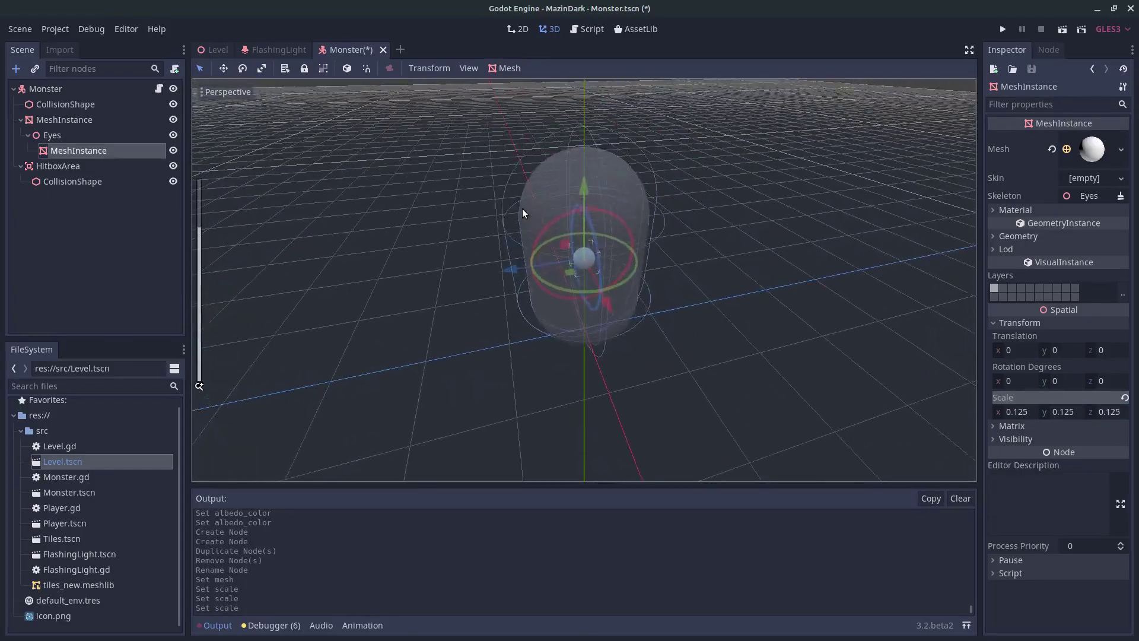
Set the eye sphere's scale to 0.012 on the x, y and z axes.
click(1015, 411)
text(0.)
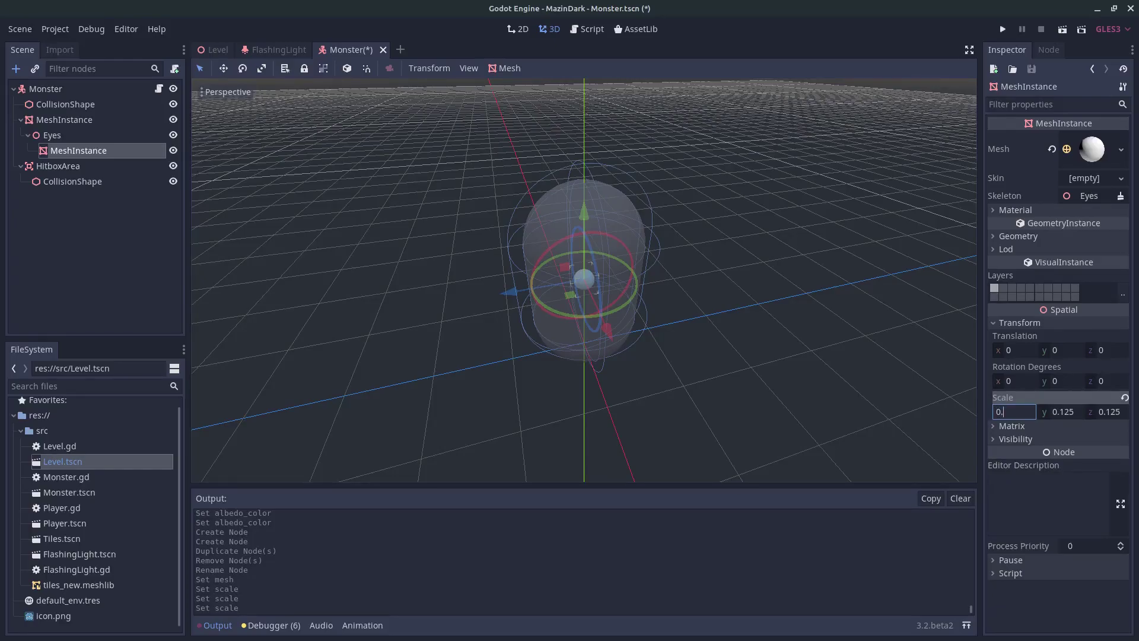
text(012)
key(Tab)
text(0.0)
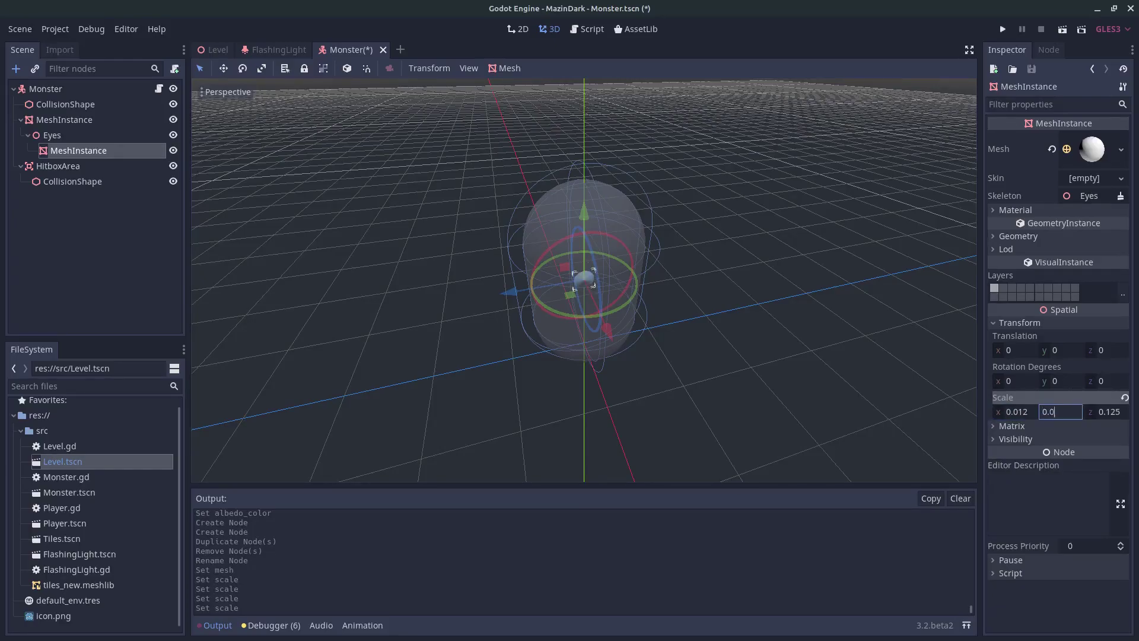
text(12)
key(Tab)
text(0.)
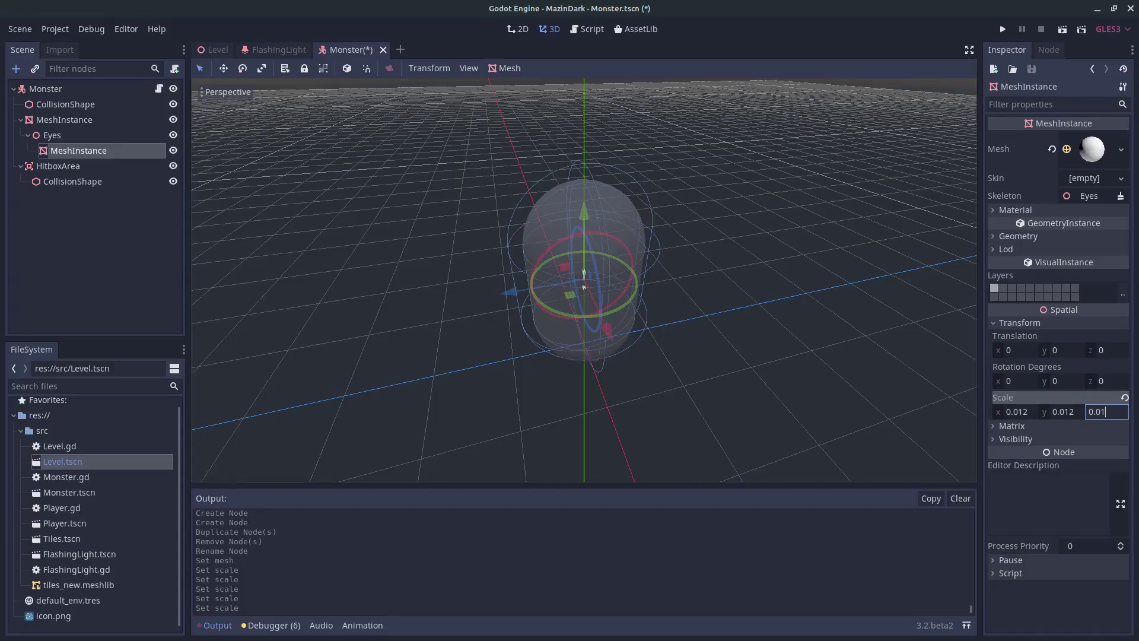
key(Return)
scroll(643, 300, up, 10)
middle_drag(643, 300, 567, 287)
scroll(745, 343, down, 8)
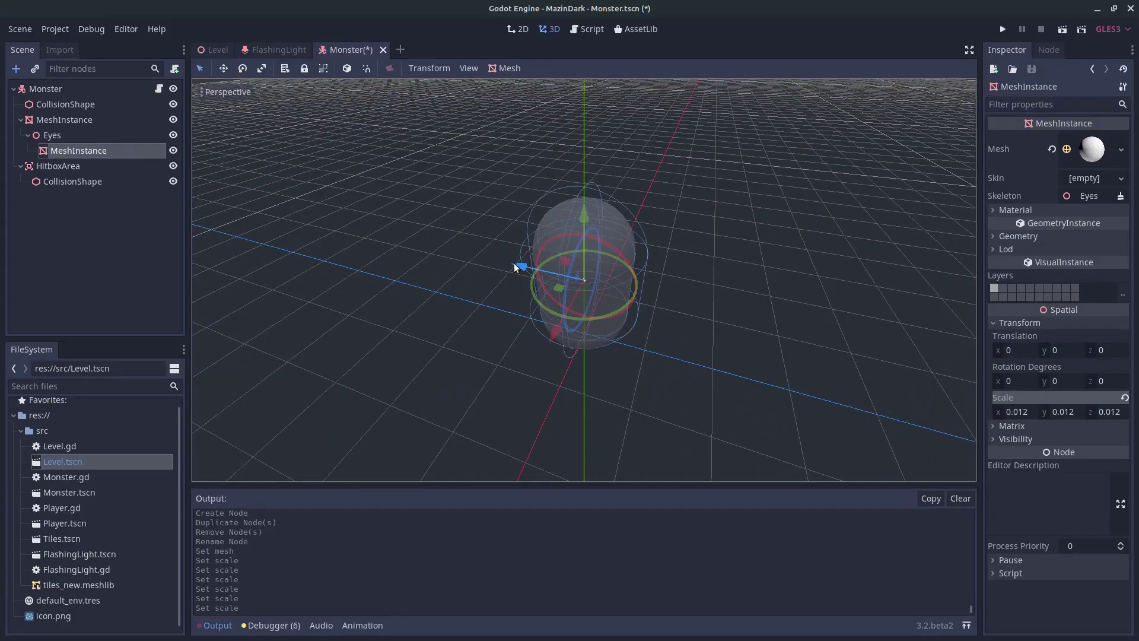
Move the eye sphere up and out to the capsule's front surface, at about y -0.622 and z -0.682.
drag(521, 337, 563, 276)
key(ctrl+z)
click(366, 68)
middle_drag(562, 277, 678, 264)
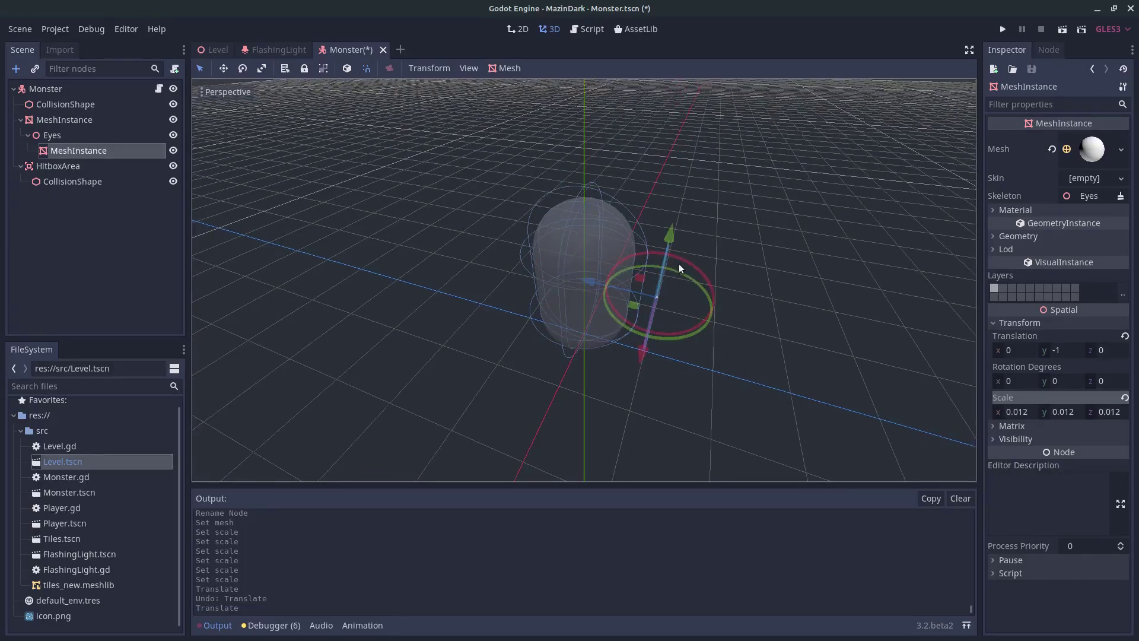
drag(590, 281, 556, 273)
drag(622, 215, 633, 170)
scroll(635, 207, up, 3)
middle_drag(634, 207, 563, 215)
scroll(570, 210, up, 3)
drag(641, 273, 605, 284)
middle_drag(617, 289, 706, 279)
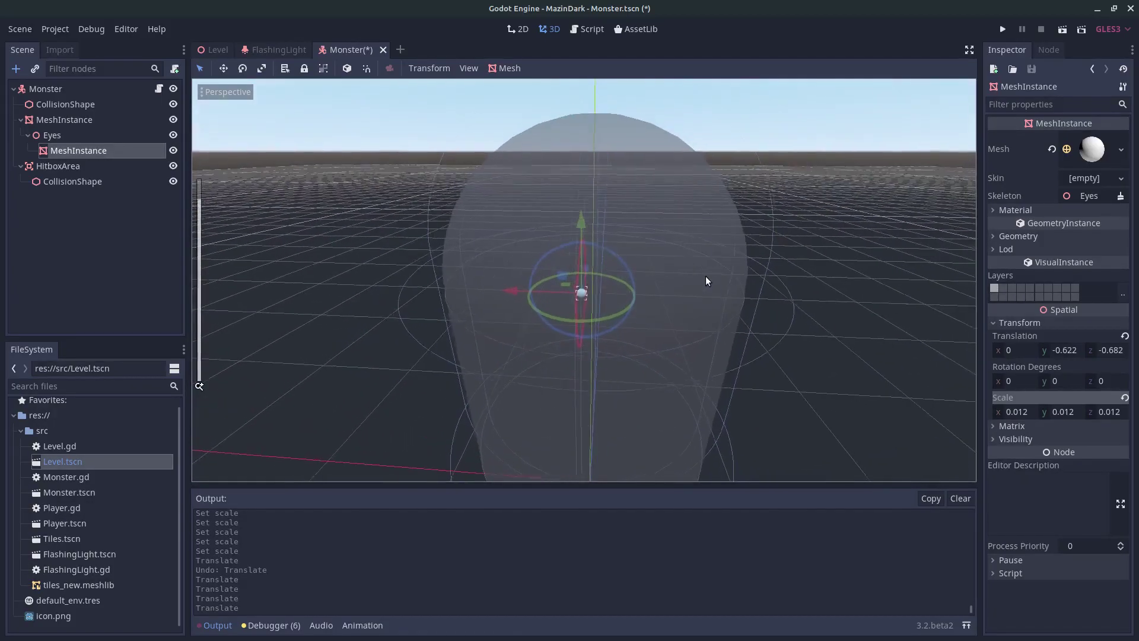
Offset the eye sideways to about x 0.182, and place a duplicate of it on the other side of the face.
drag(528, 293, 462, 291)
mouse_move(523, 297)
middle_down()
mouse_move(539, 289)
mouse_move(534, 308)
middle_up()
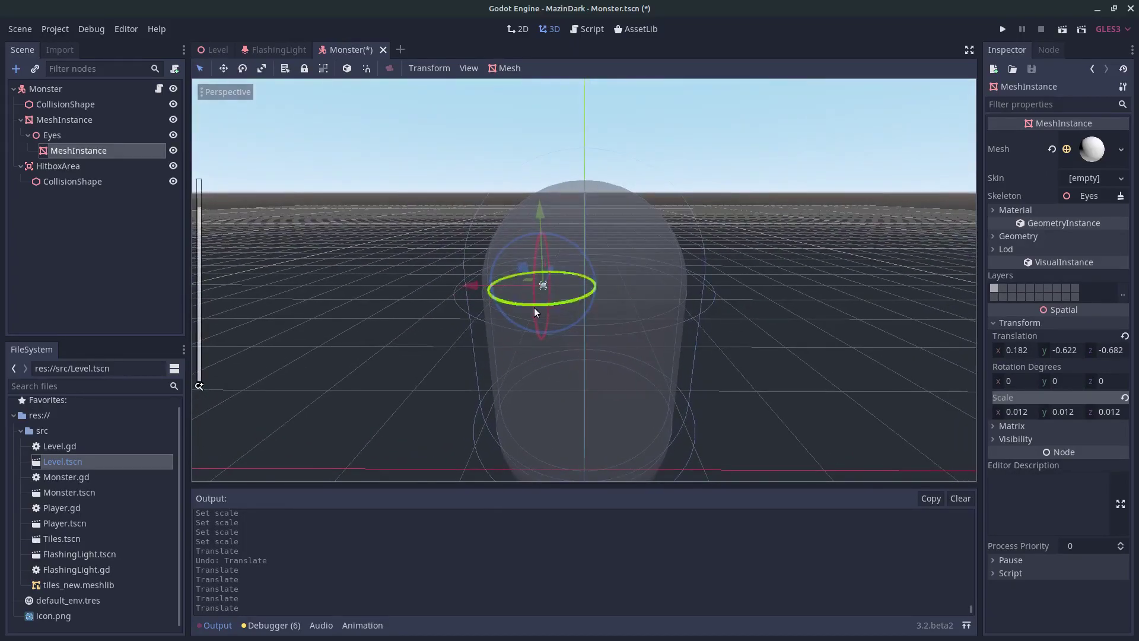
key(ctrl+d)
drag(470, 284, 554, 290)
key(f)
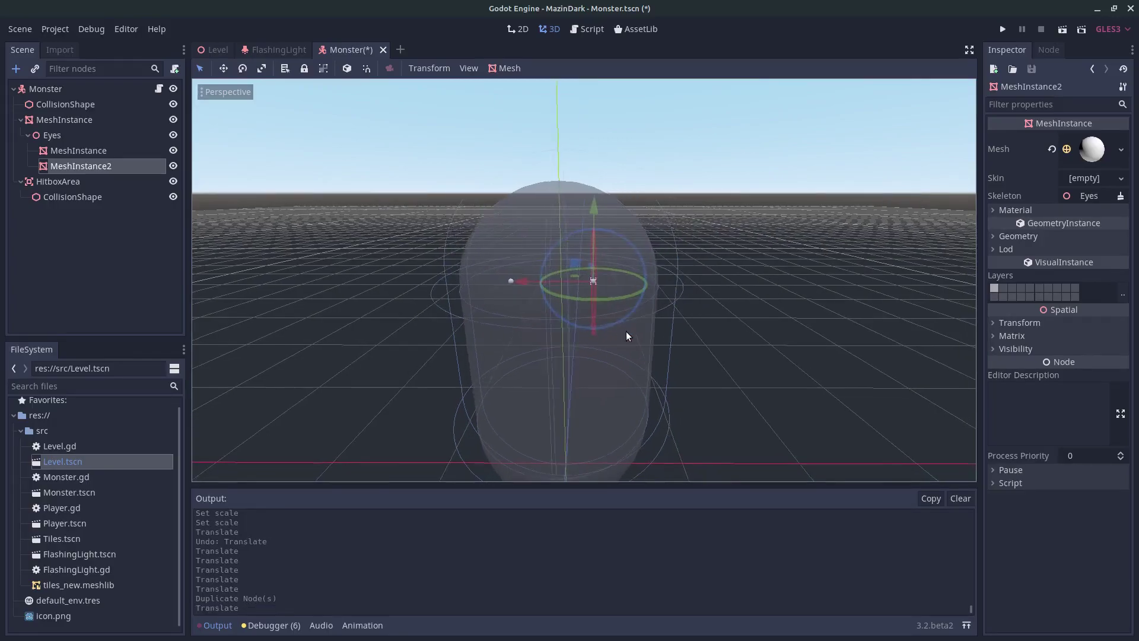
scroll(626, 333, up, 8)
middle_drag(627, 332, 676, 357)
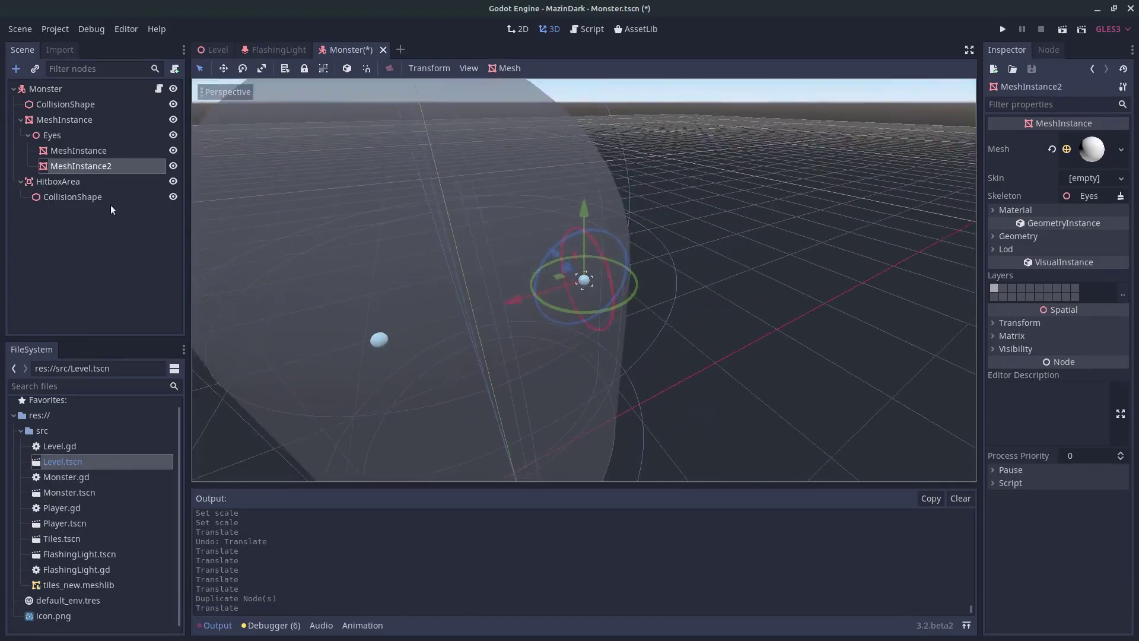
Select both eye meshes and shift them together slightly toward the capsule, to about y -0.594.
ctrl+click(96, 152)
middle_drag(397, 291, 565, 399)
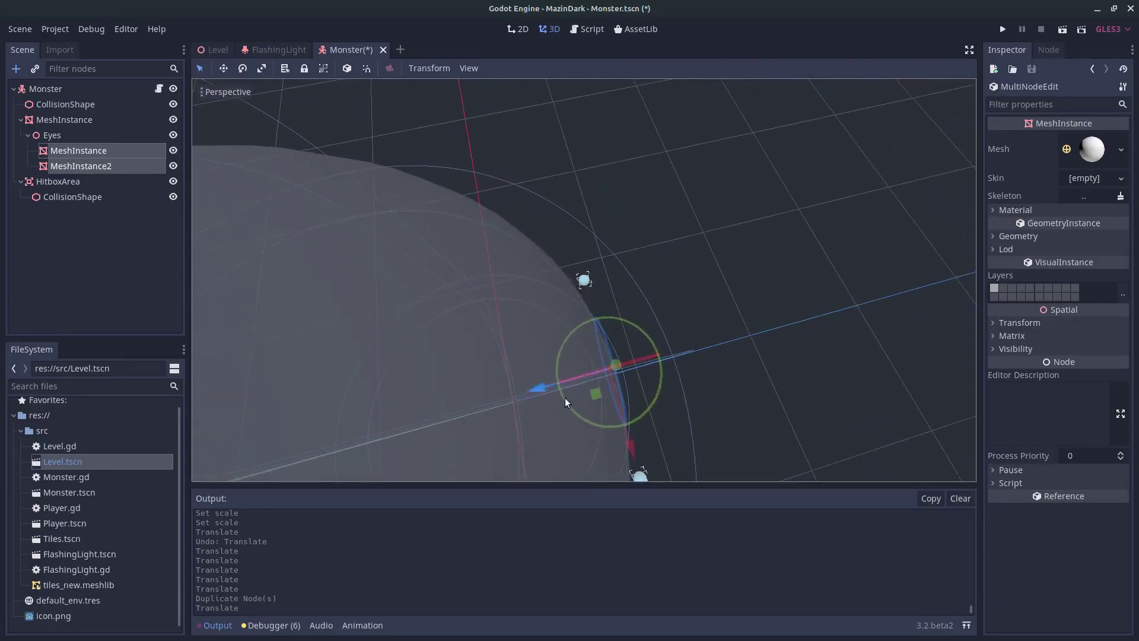
drag(532, 386, 517, 390)
scroll(530, 383, down, 2)
scroll(531, 384, down, 3)
middle_drag(511, 383, 314, 276)
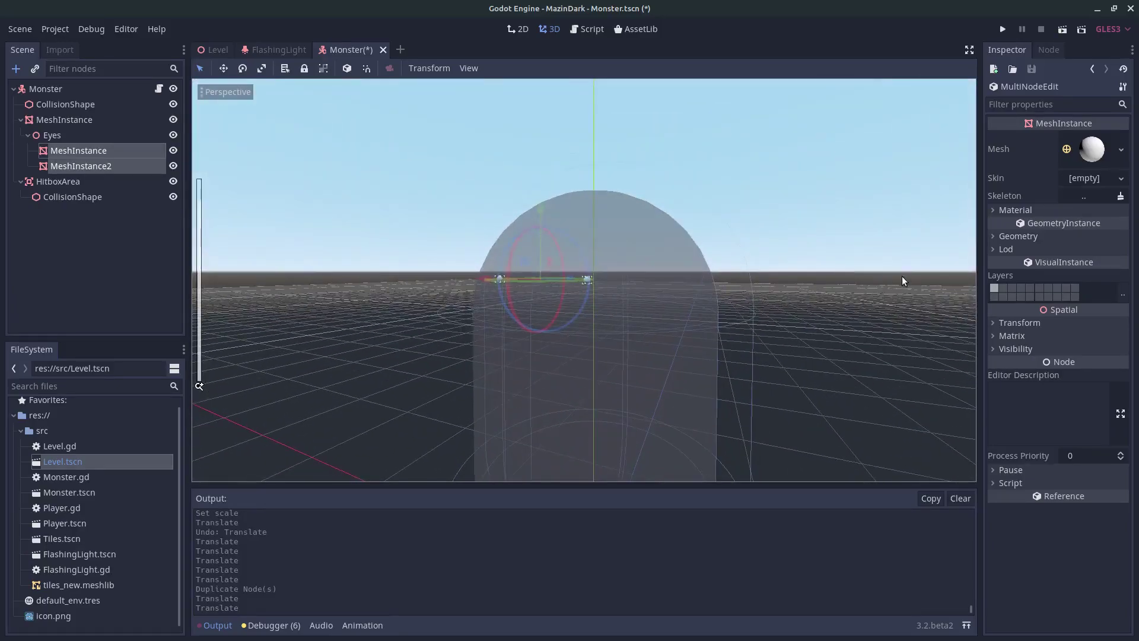
Give the sphere mesh of the first eye a new SpatialMaterial and open that material's properties.
click(95, 150)
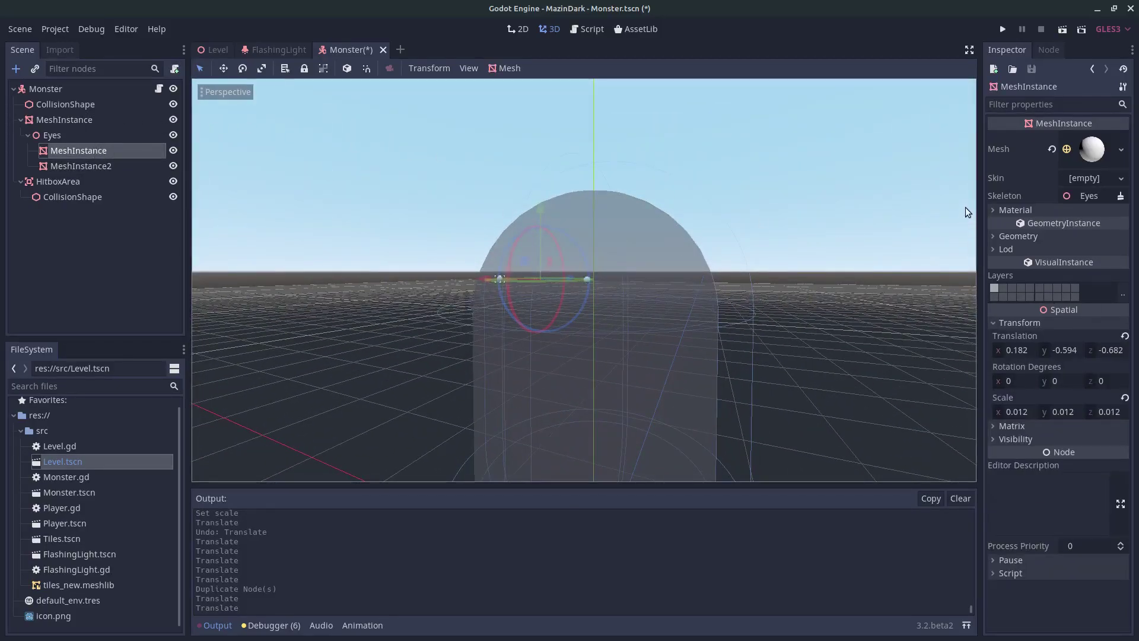
click(1089, 151)
click(1082, 355)
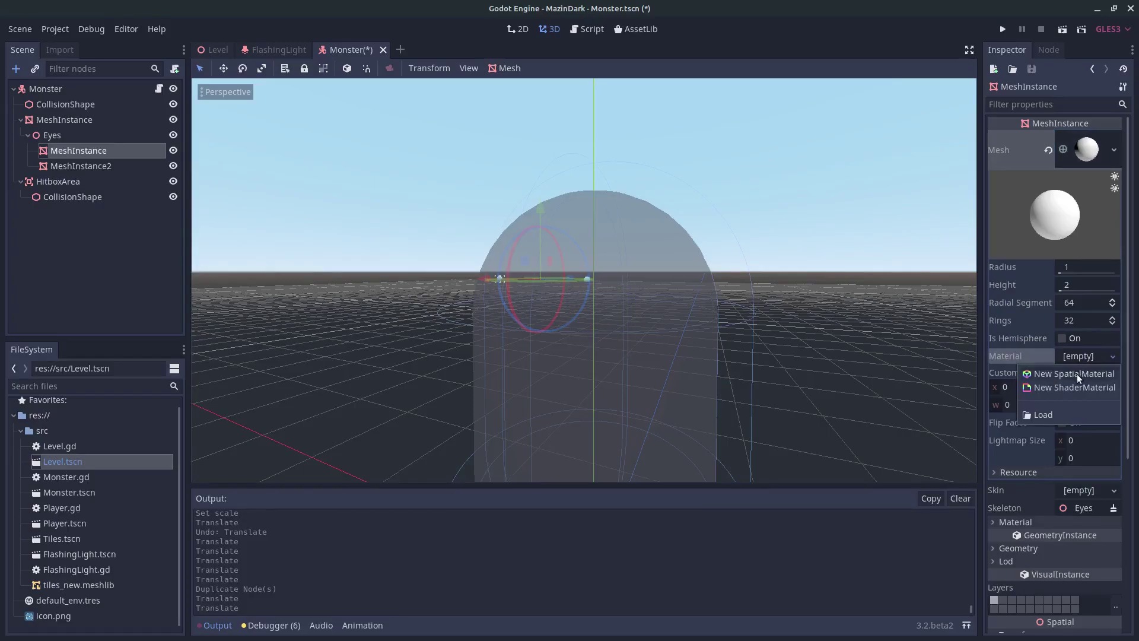
click(1079, 374)
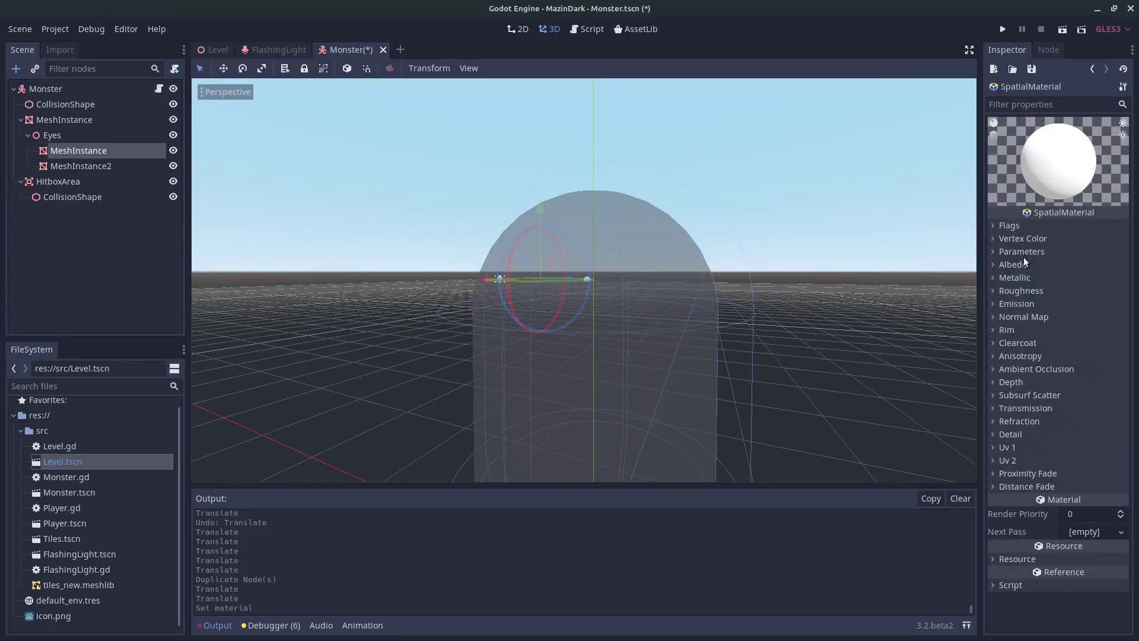
Set the eye material's albedo color to light pink, ffc6c6.
click(1017, 264)
click(1102, 278)
drag(953, 124, 926, 33)
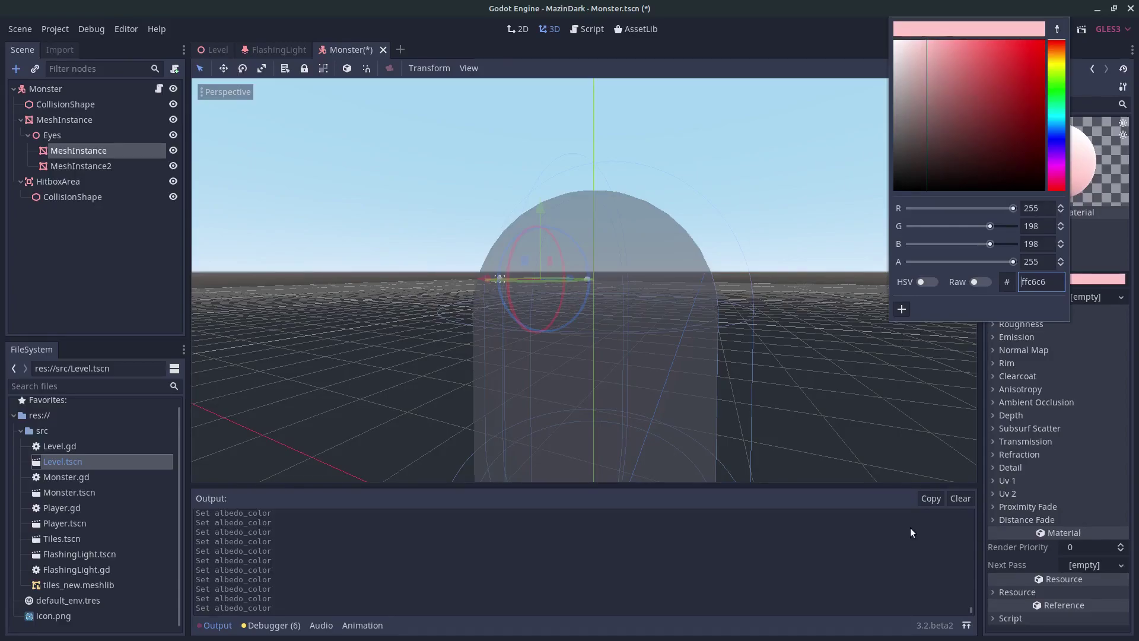
Enable emission on the eye material and give it the same color as the albedo, ffc6c6.
click(880, 545)
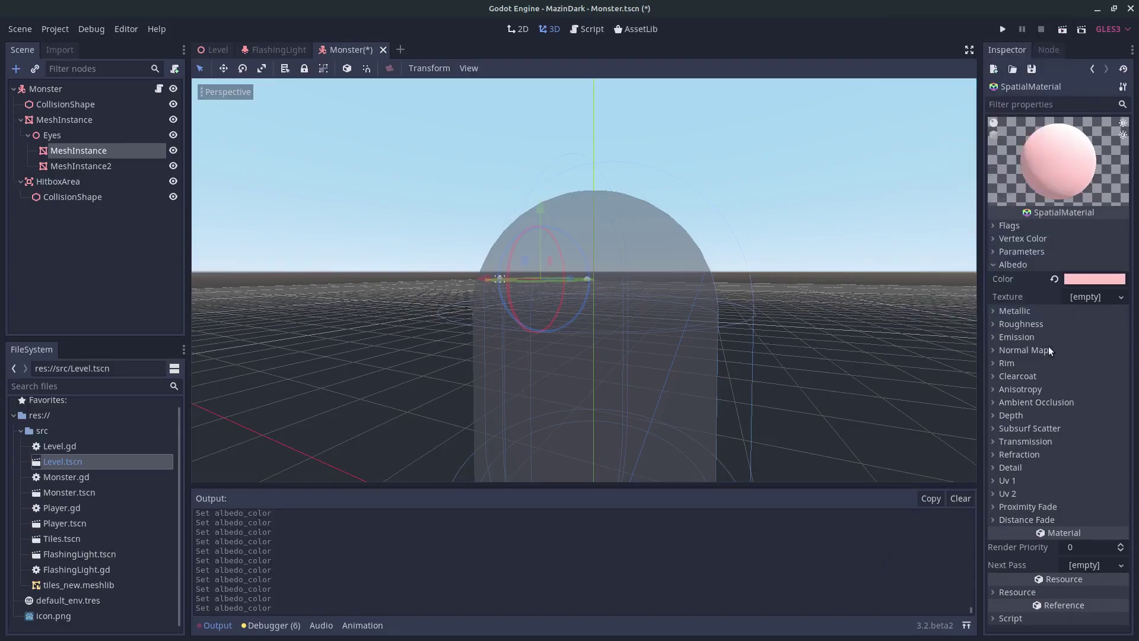
click(1028, 337)
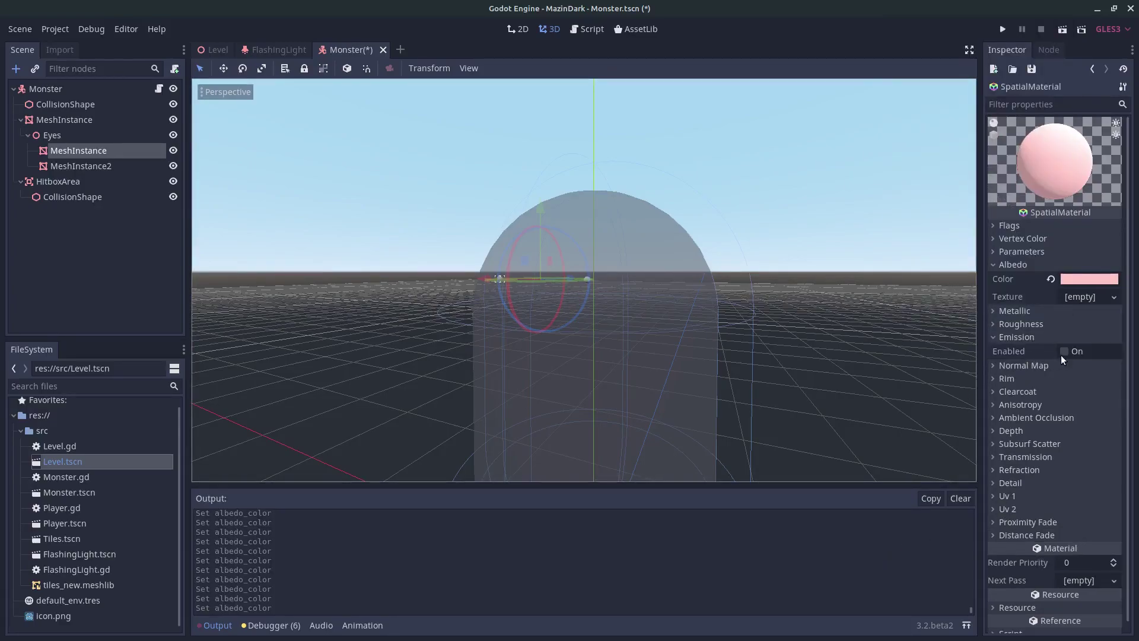
click(1064, 351)
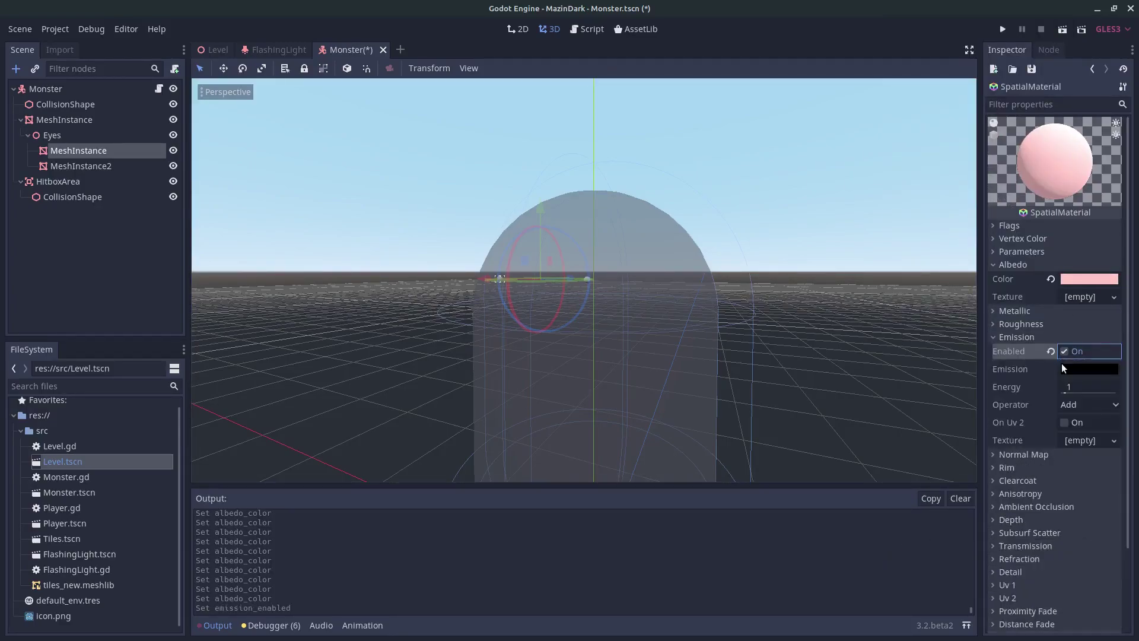
click(1087, 279)
click(1047, 282)
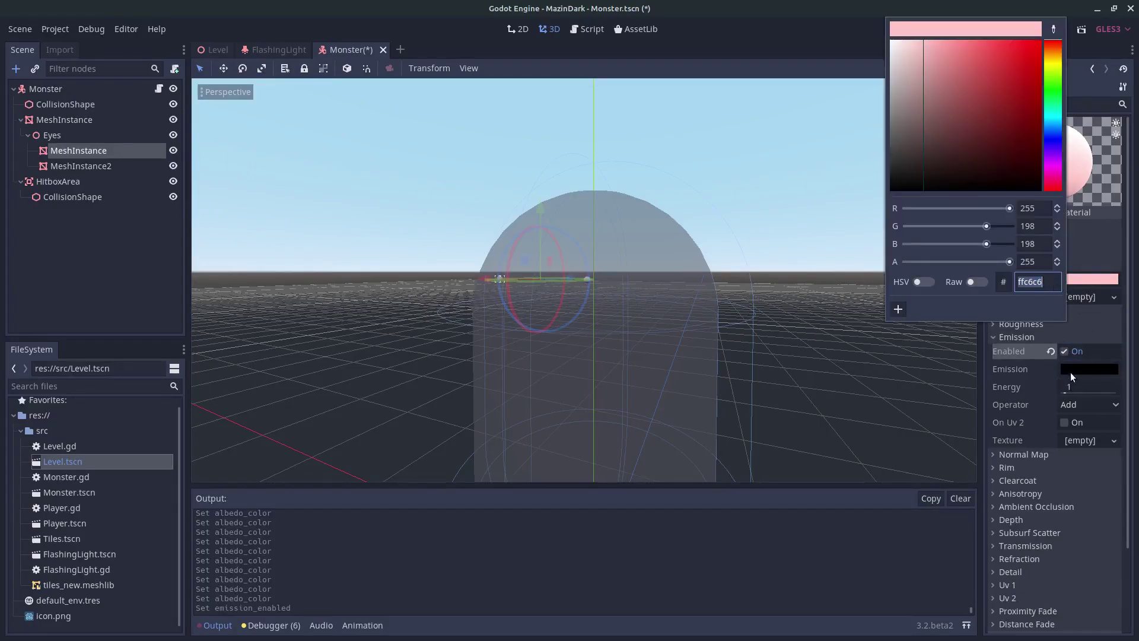
click(1070, 372)
click(1033, 330)
key(ctrl+a)
text(ffc6c6)
key(Return)
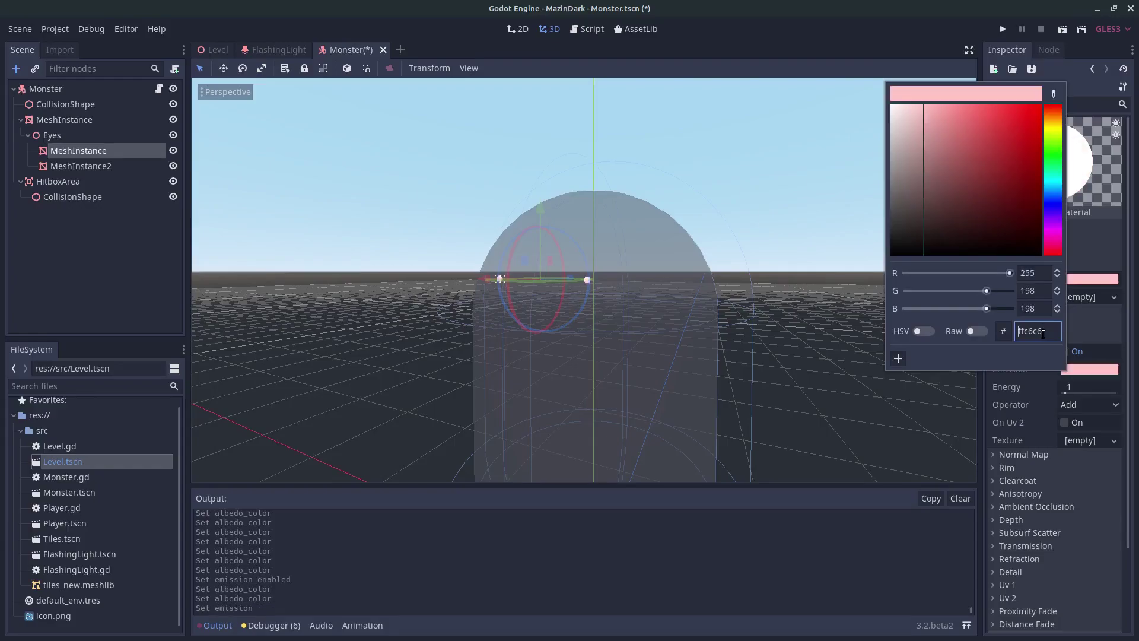
click(880, 571)
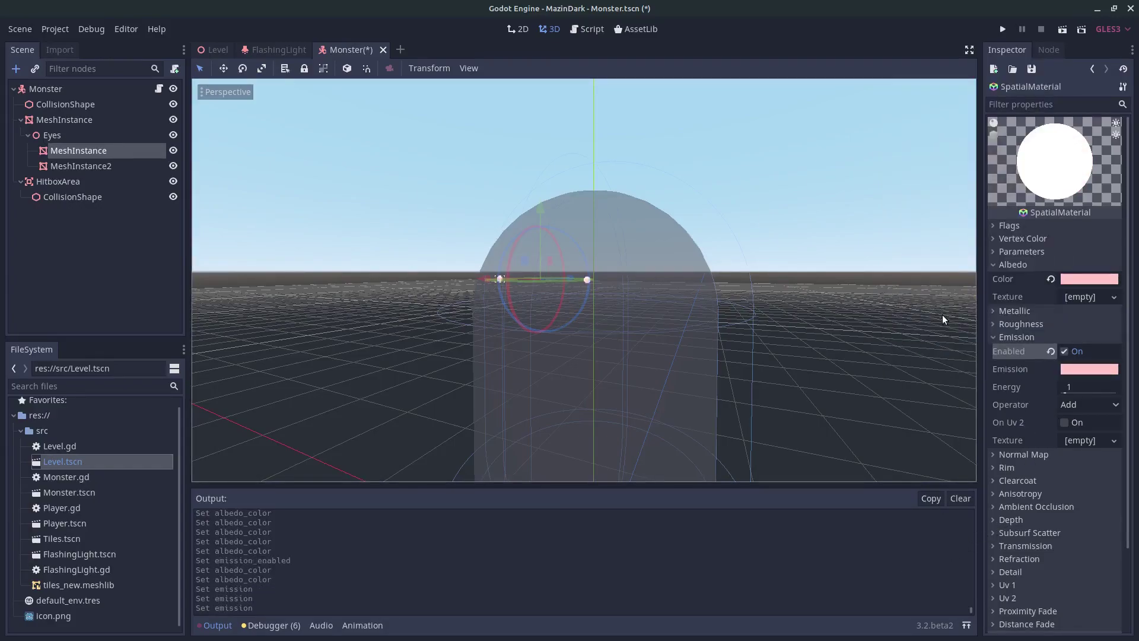
Set the eye material's emission energy to 3 and save the Monster scene.
click(1075, 391)
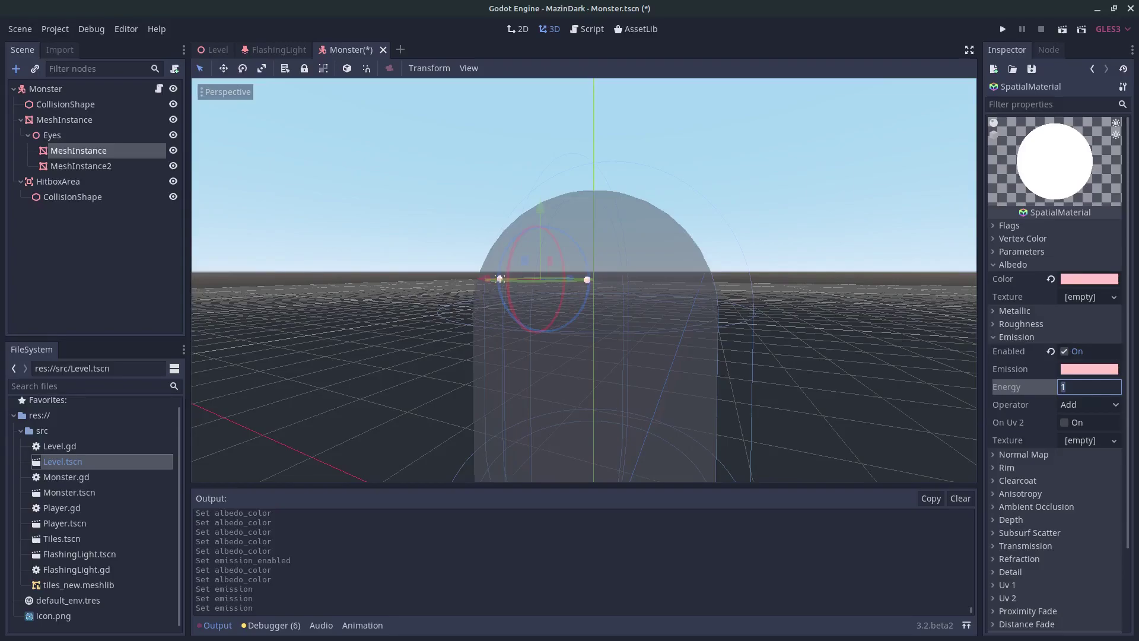
text(3)
key(Return)
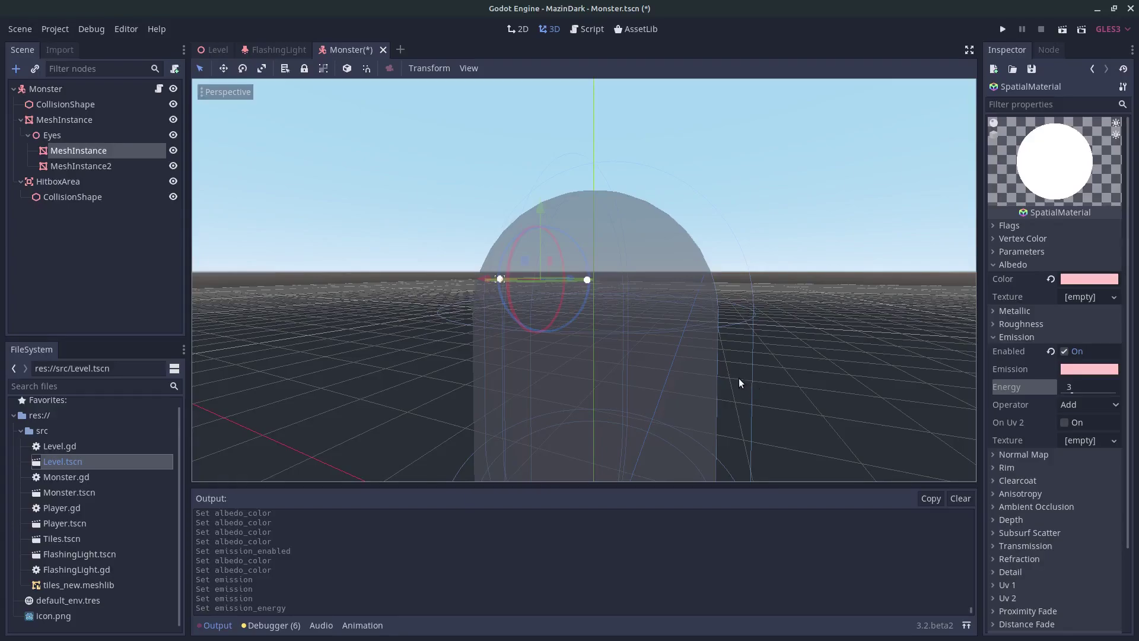
middle_drag(739, 378, 197, 160)
key(ctrl+s)
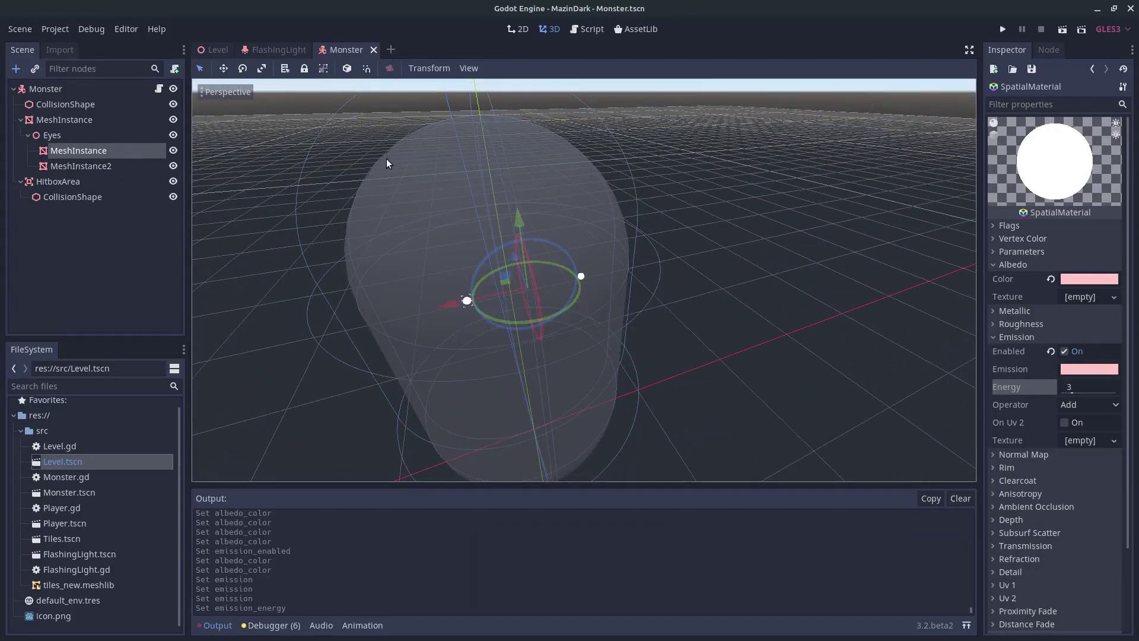
Run the game, walk through the dark maze to check how the Monster's eyes look, and quit it.
key(F5)
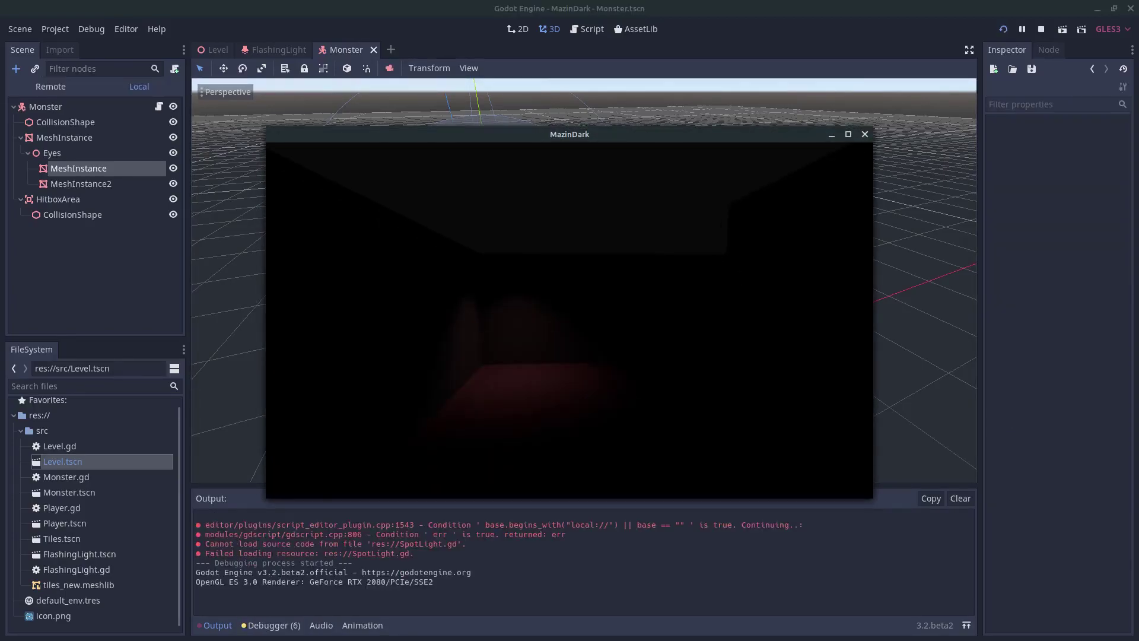
key(w)
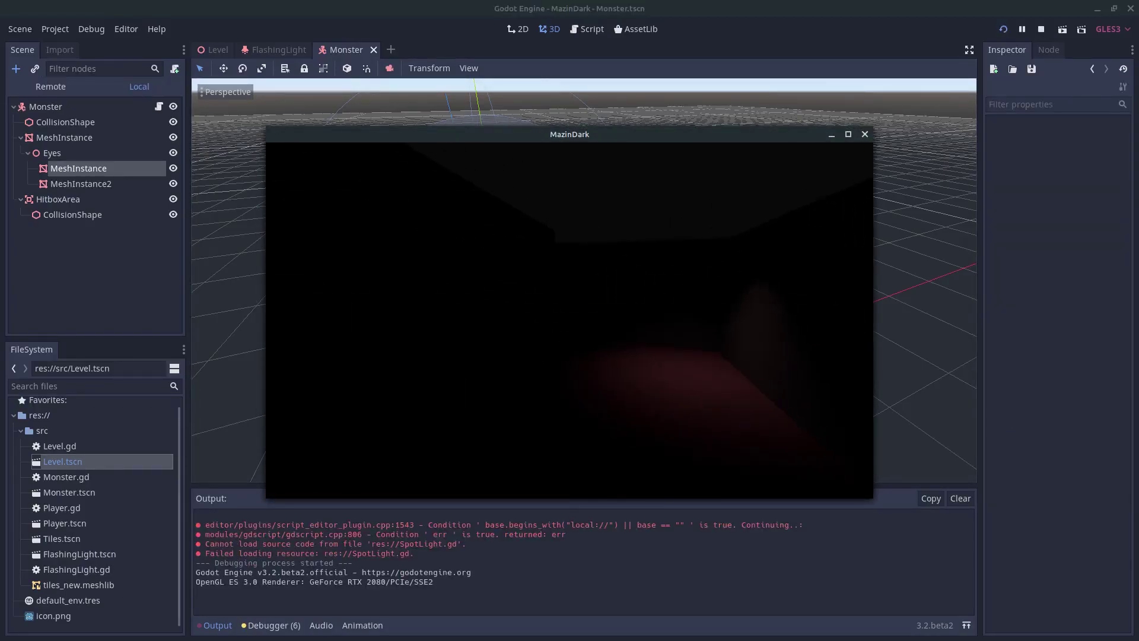
key(w)
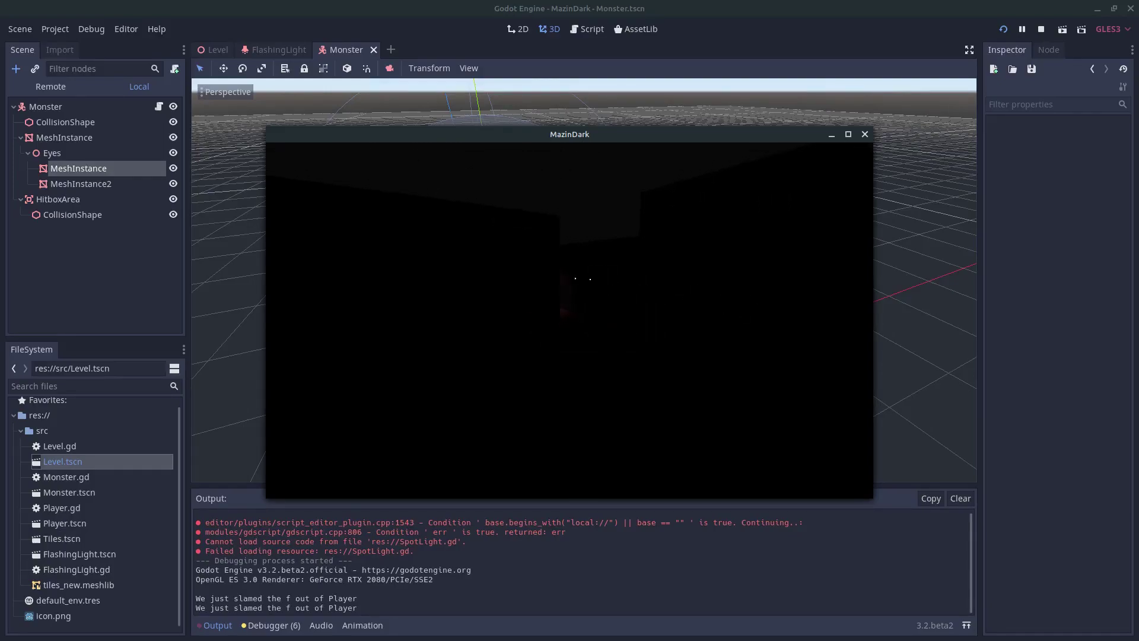
key(Escape)
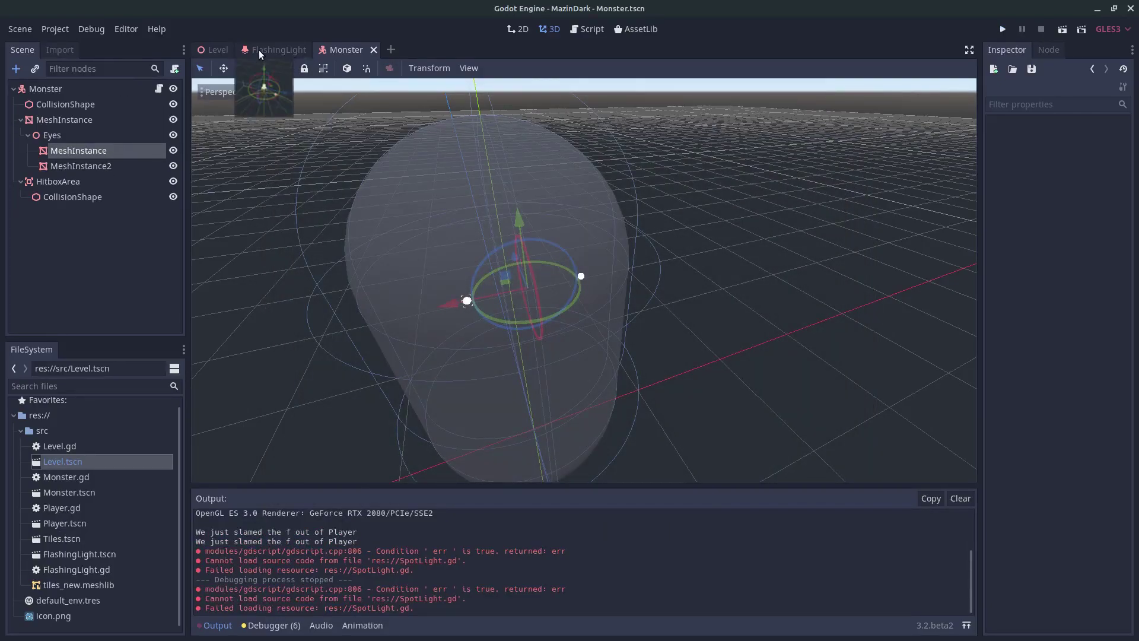
Open the Monster's script and go to the blank line after the null-target check in _physics_process.
click(127, 90)
click(159, 88)
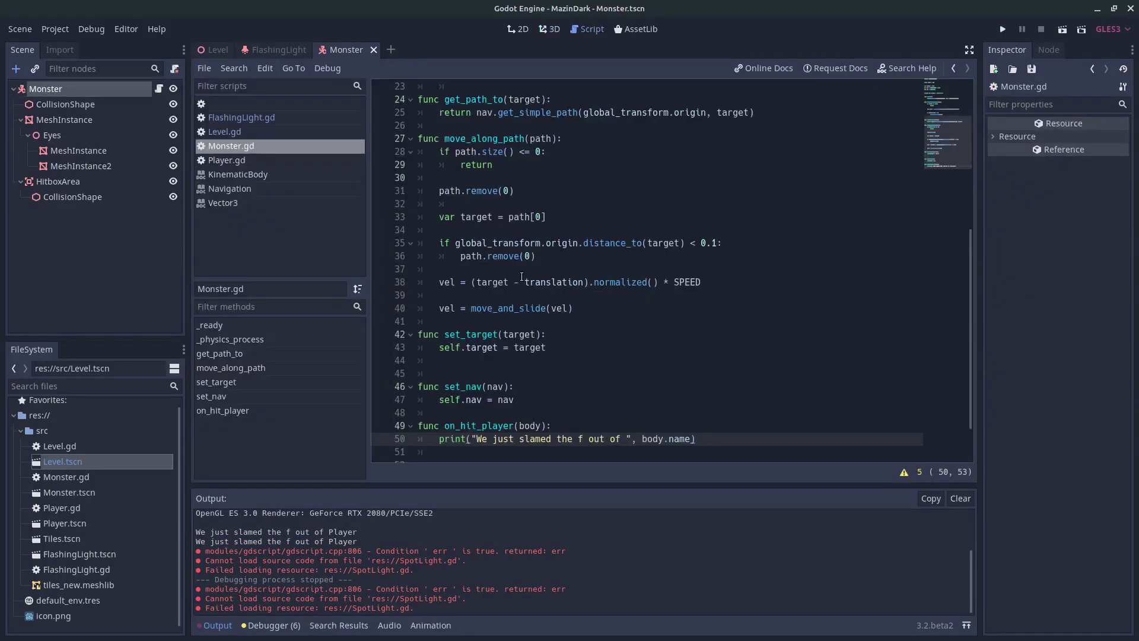
scroll(522, 285, down, 2)
scroll(520, 300, up, 2)
click(490, 243)
click(573, 252)
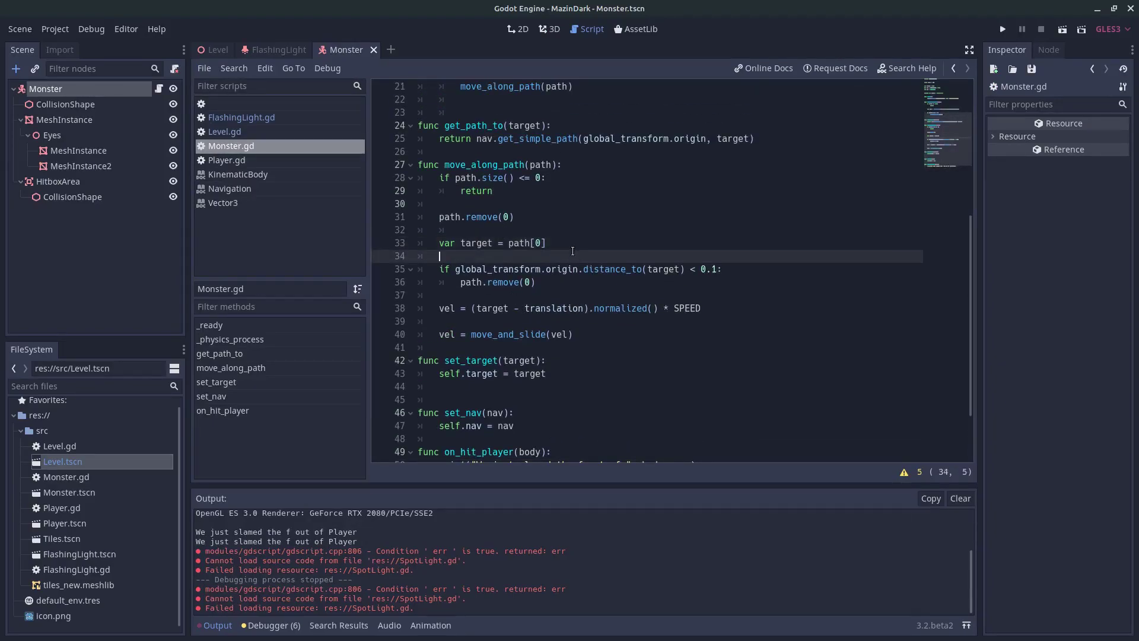
click(564, 247)
scroll(548, 246, up, 5)
click(519, 246)
click(531, 260)
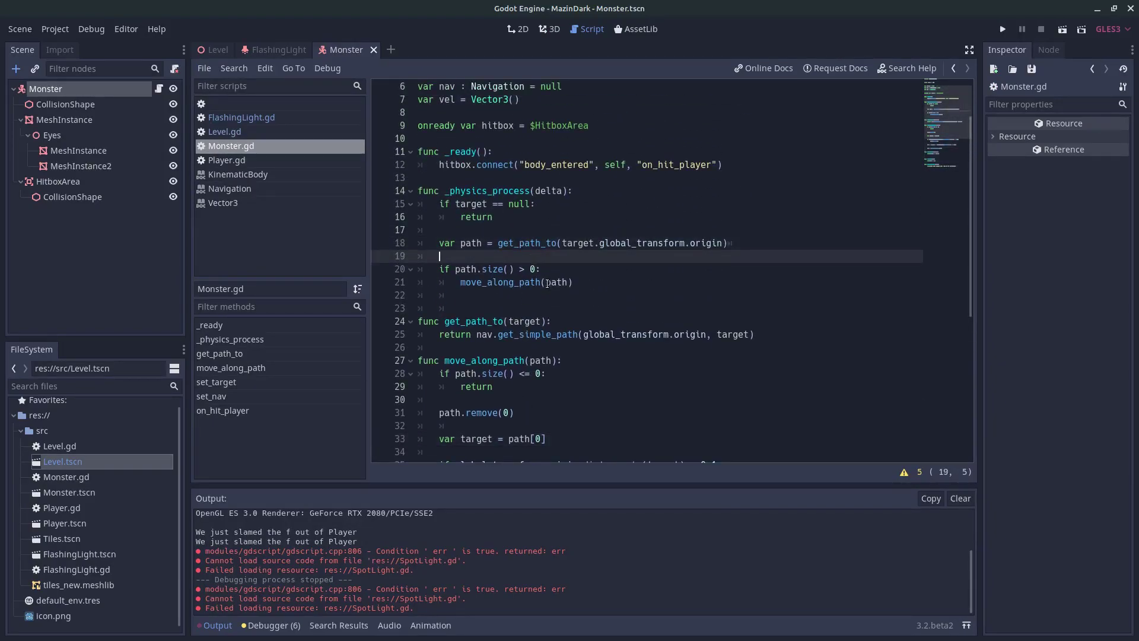
click(485, 219)
click(485, 230)
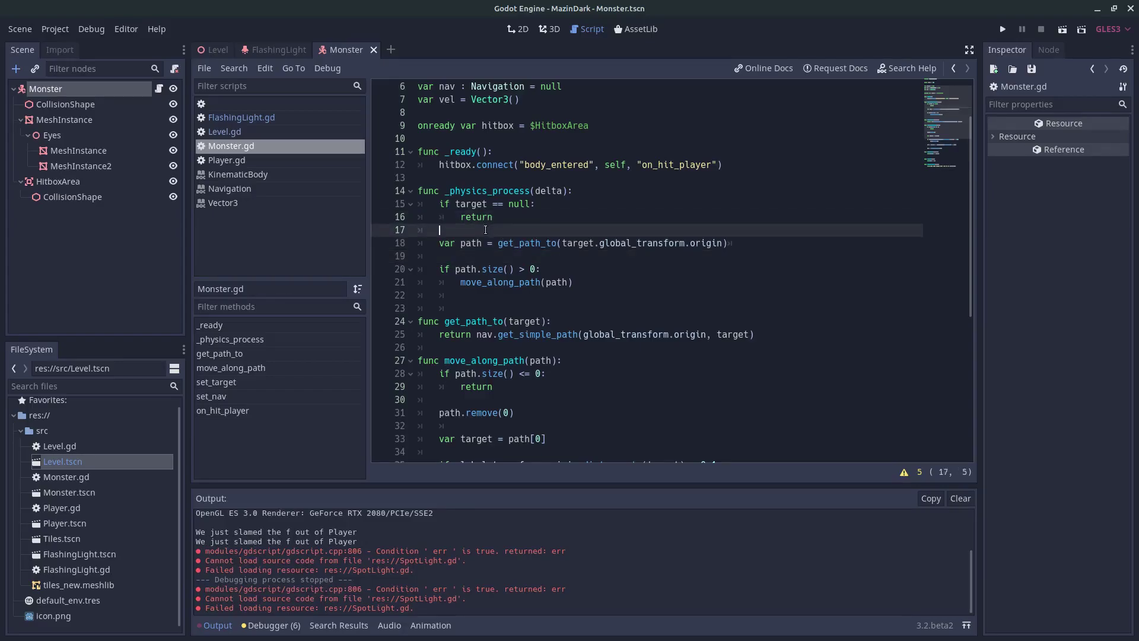
Add the line self.look_at(target.global_transform.origin, Vector3.UP) above the path calculation so the Monster faces its target.
key(Return)
key(Return)
key(Up)
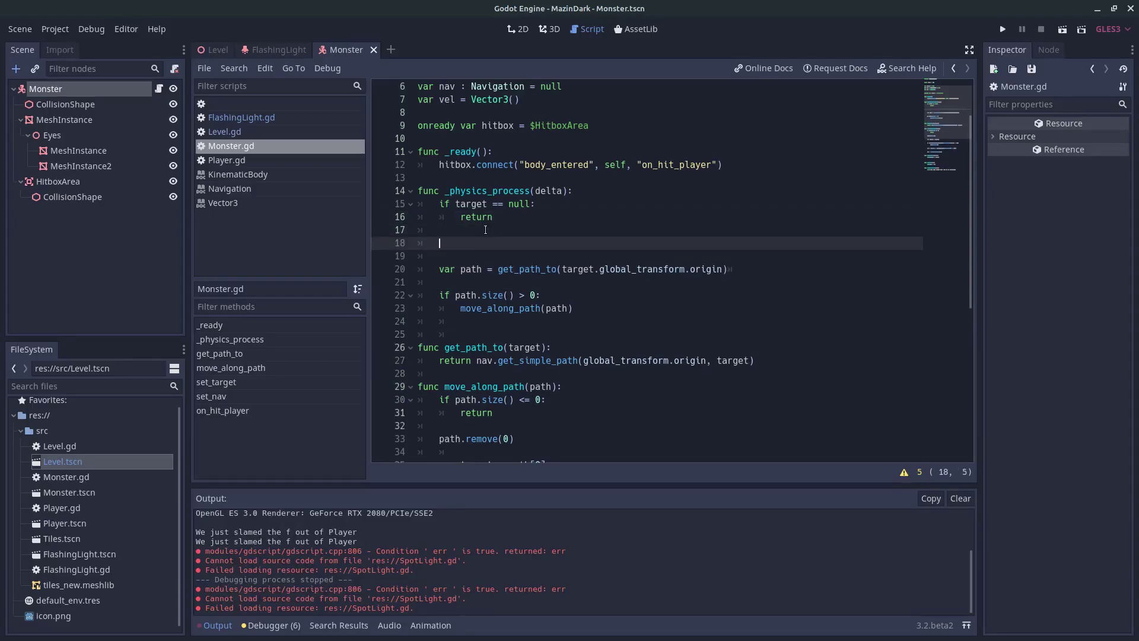
text(self.look_at()
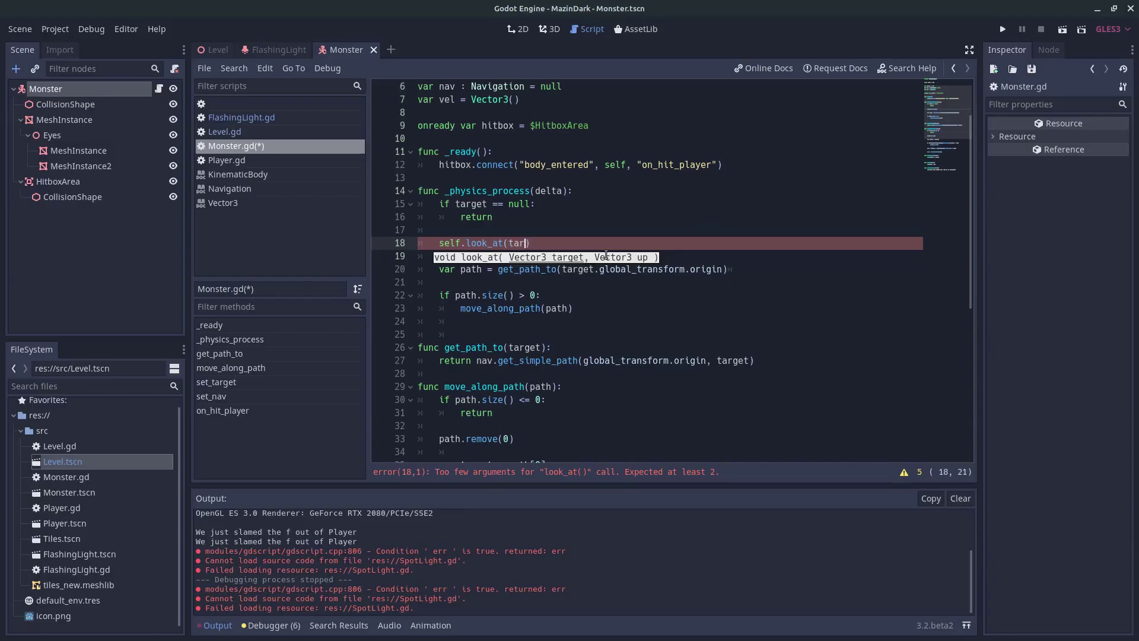
text(target.global)
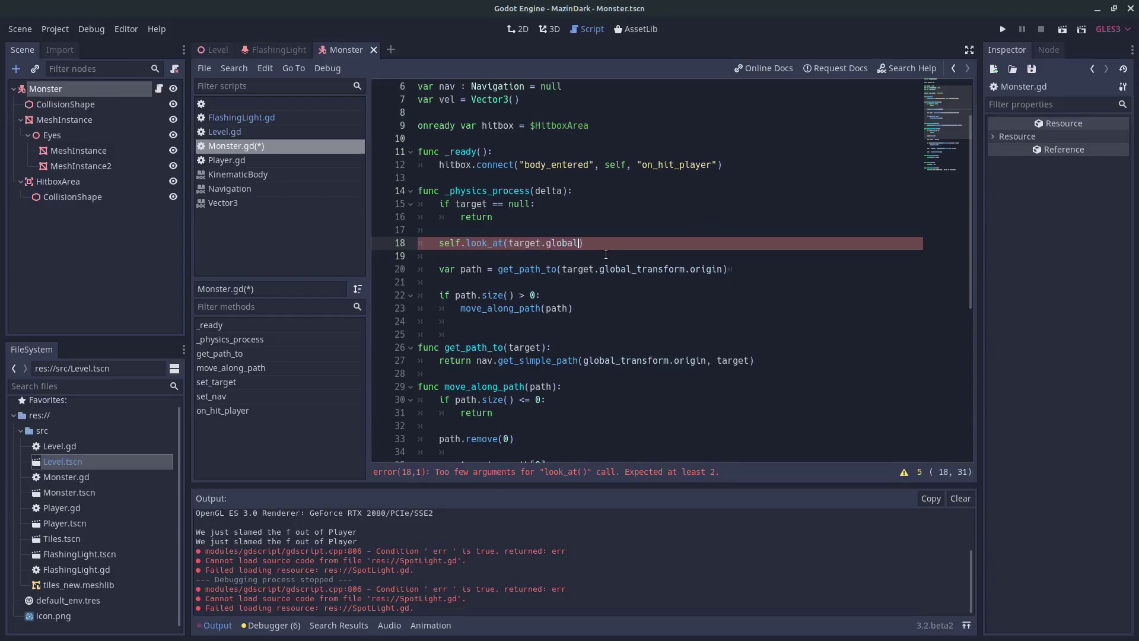
text(_transform.origin, Vector)
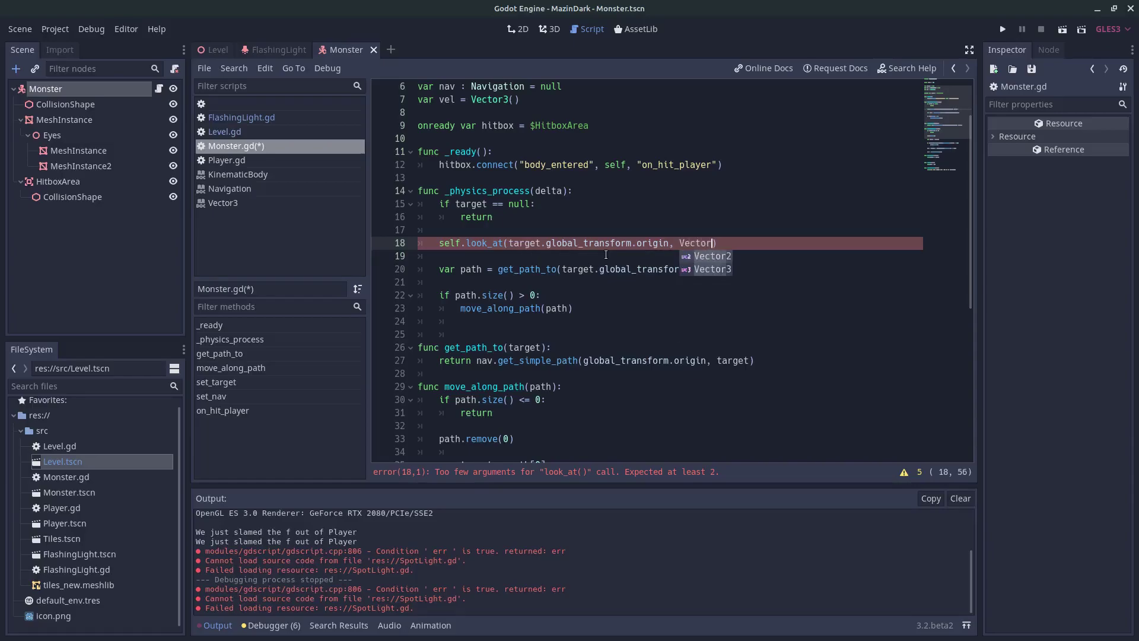
text(3.UPO)
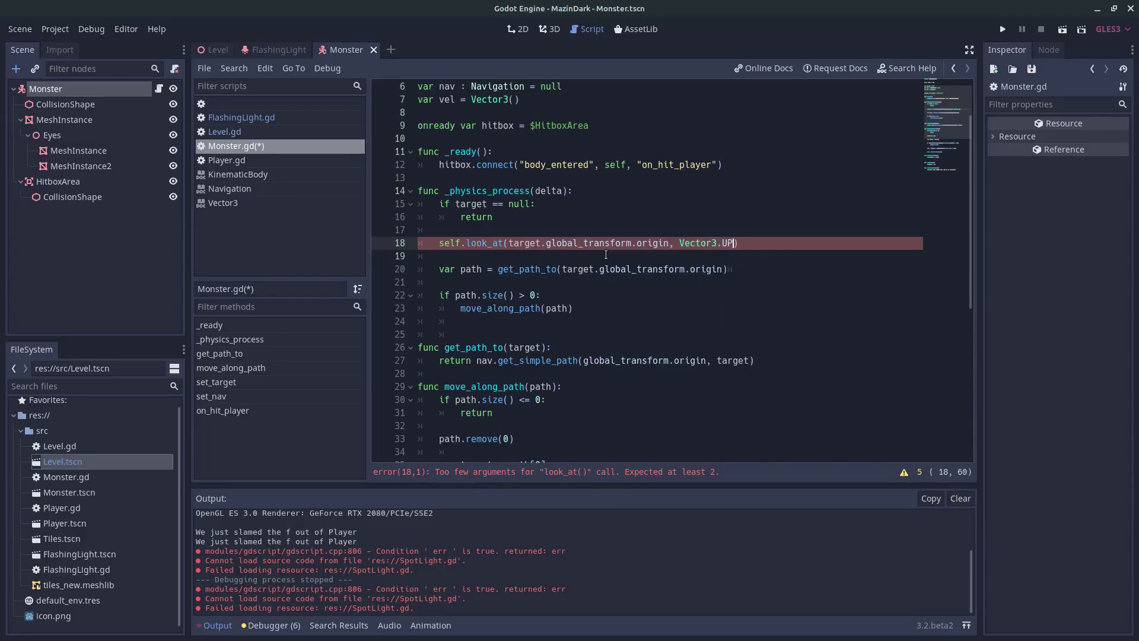
click(606, 255)
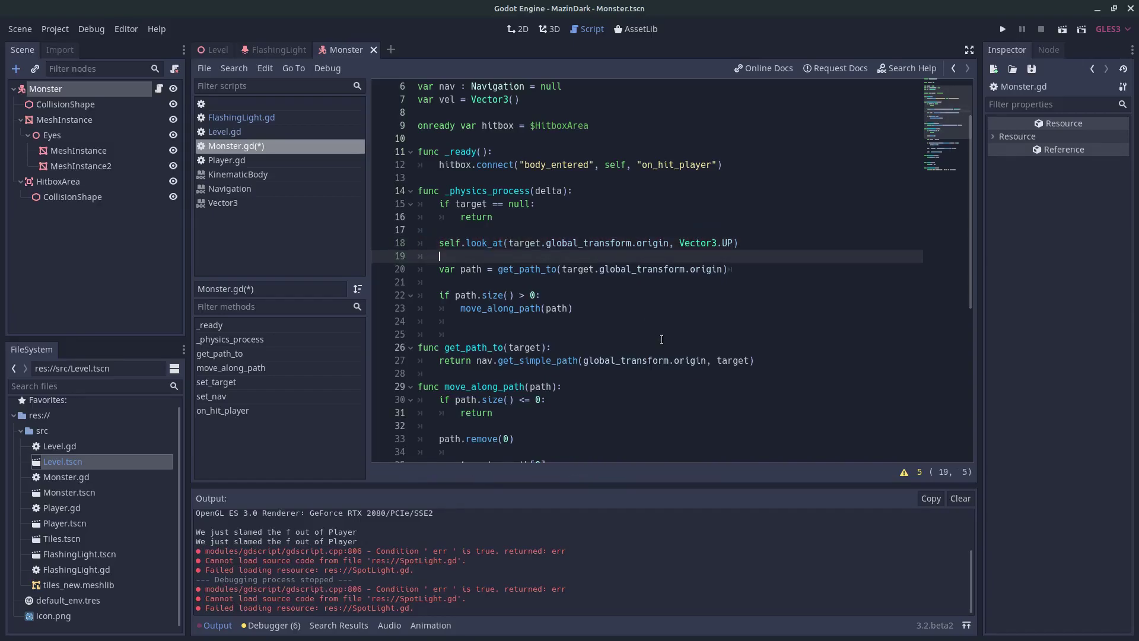
Run the game and back away from the Monster to check that its eyes face the player.
key(F5)
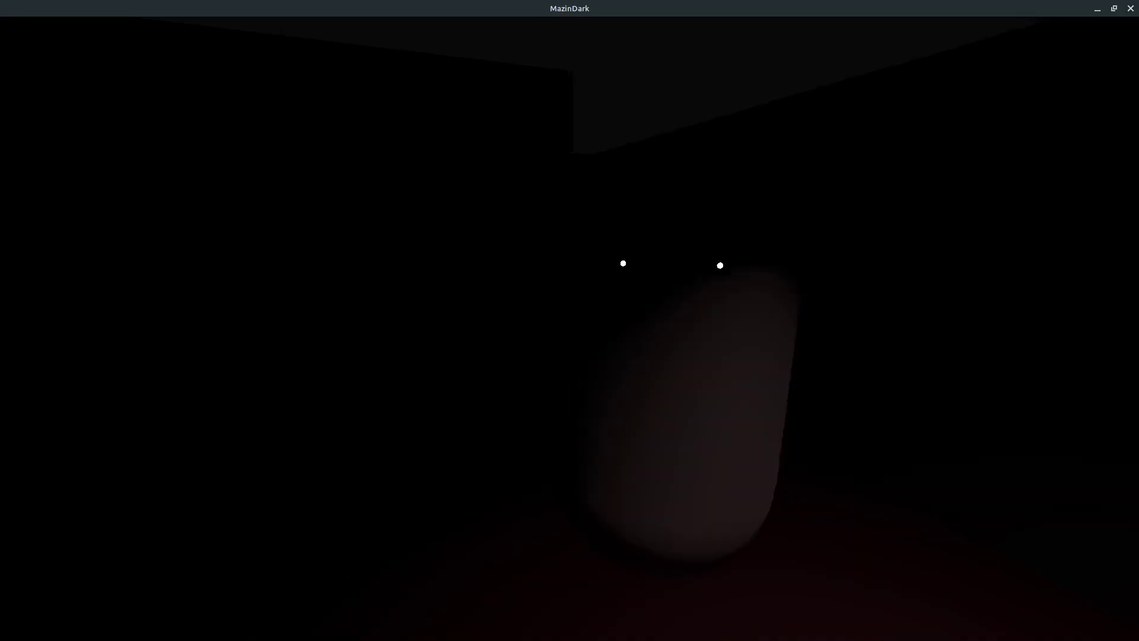
key(s)
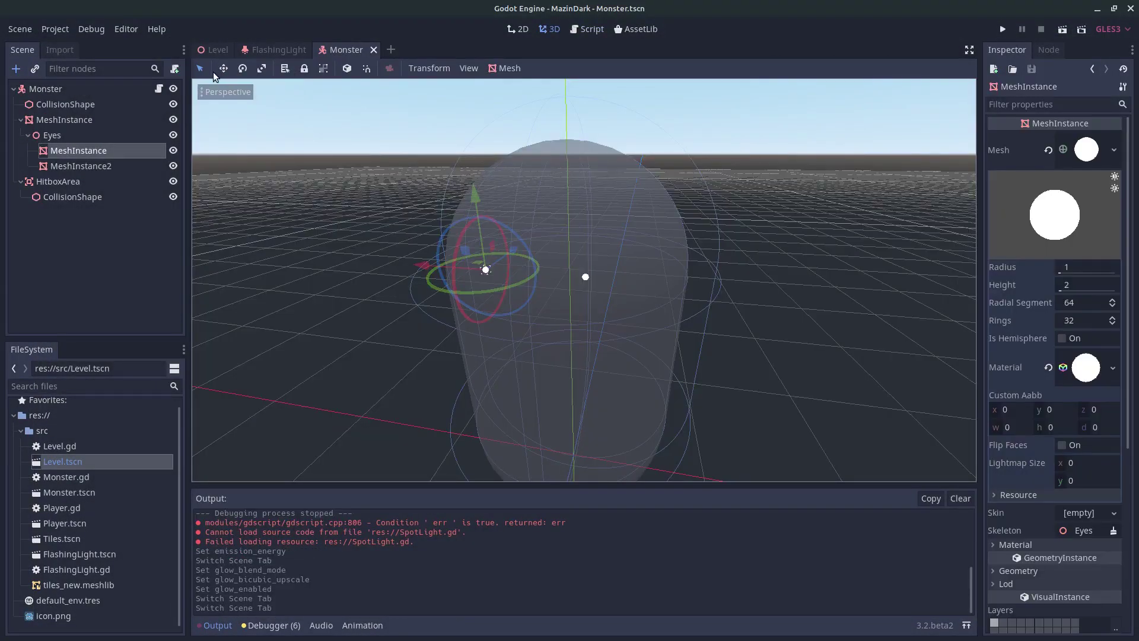
In the Level scene, enable glow on the WorldEnvironment's environment and set its blend mode to Screen.
click(217, 49)
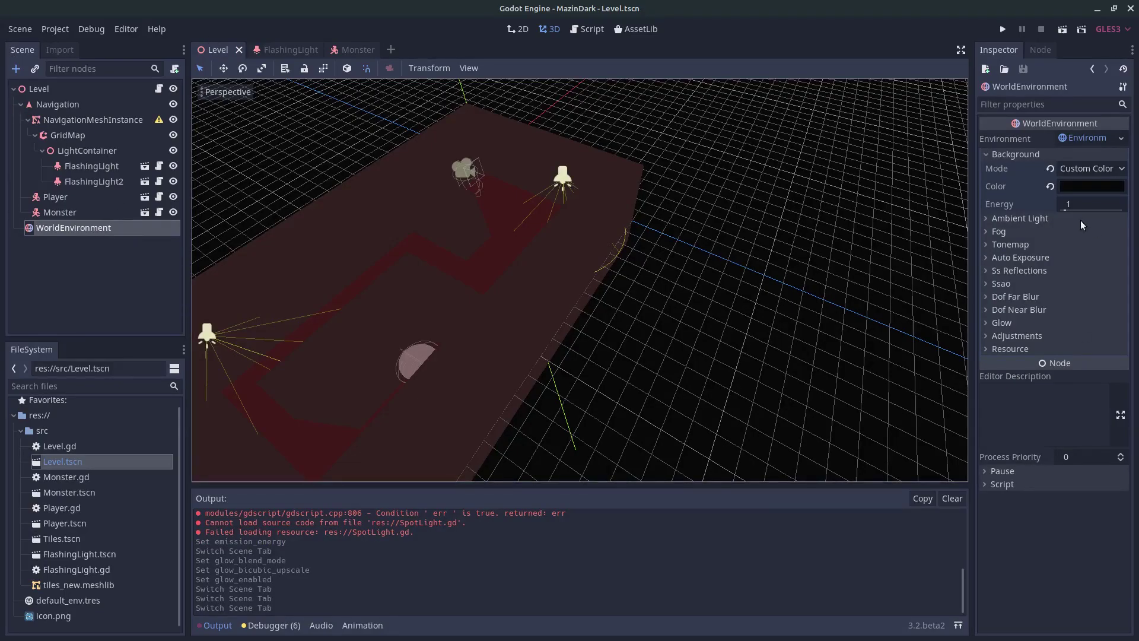
click(1001, 323)
click(1060, 337)
click(1072, 442)
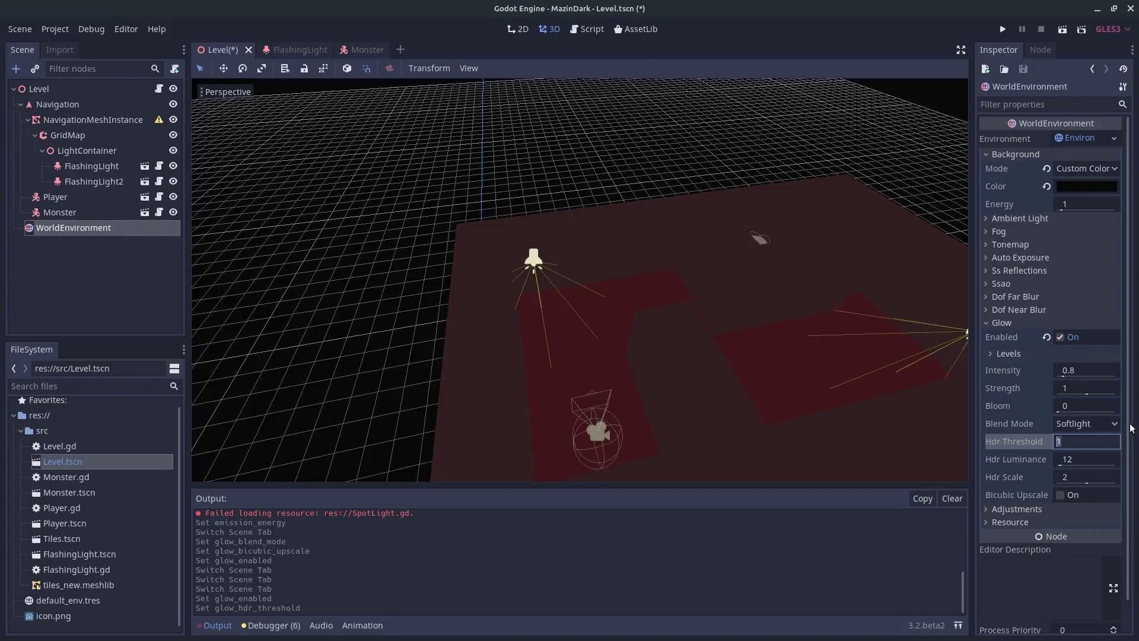
click(1106, 423)
click(1083, 455)
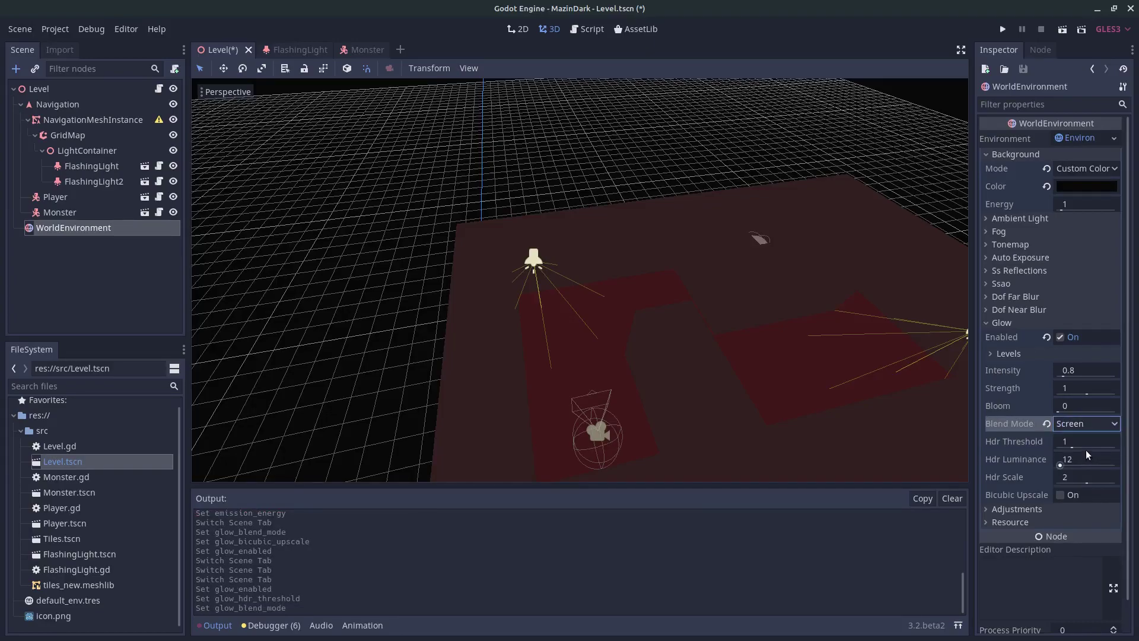
Set the glow's HDR threshold to 0.5 and turn on bicubic upscale.
click(1091, 442)
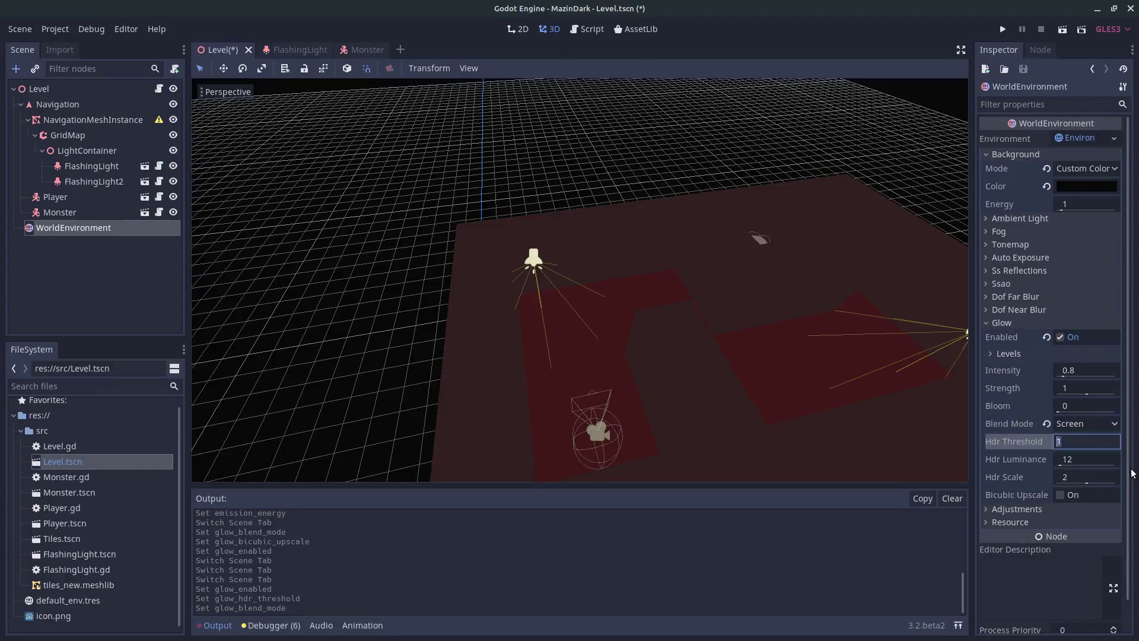
text(0.5)
key(Return)
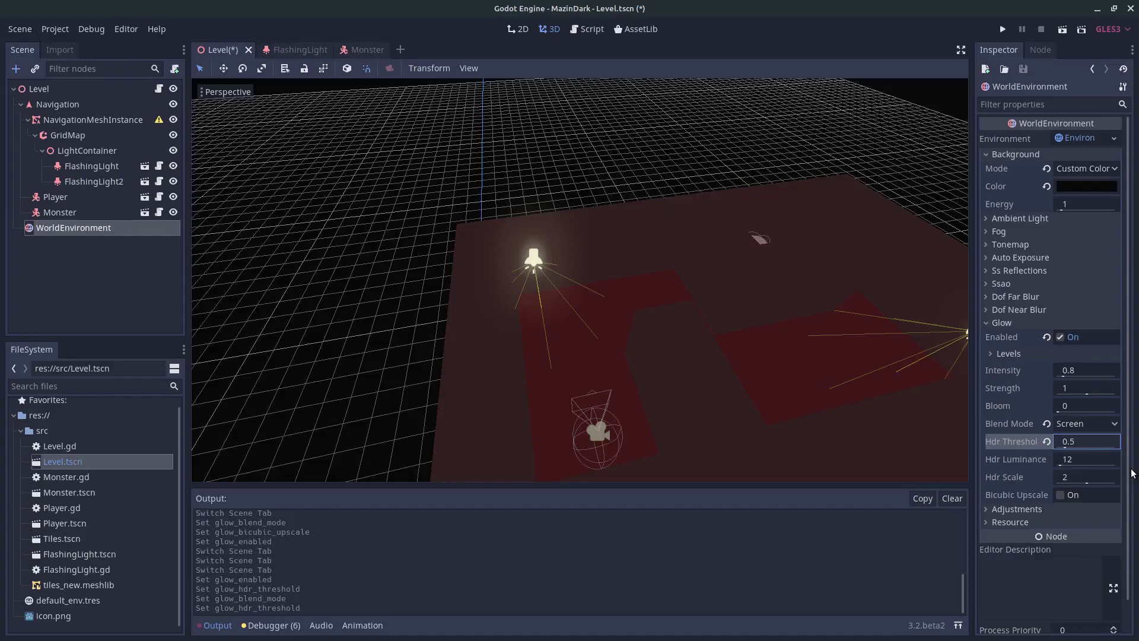
click(1060, 495)
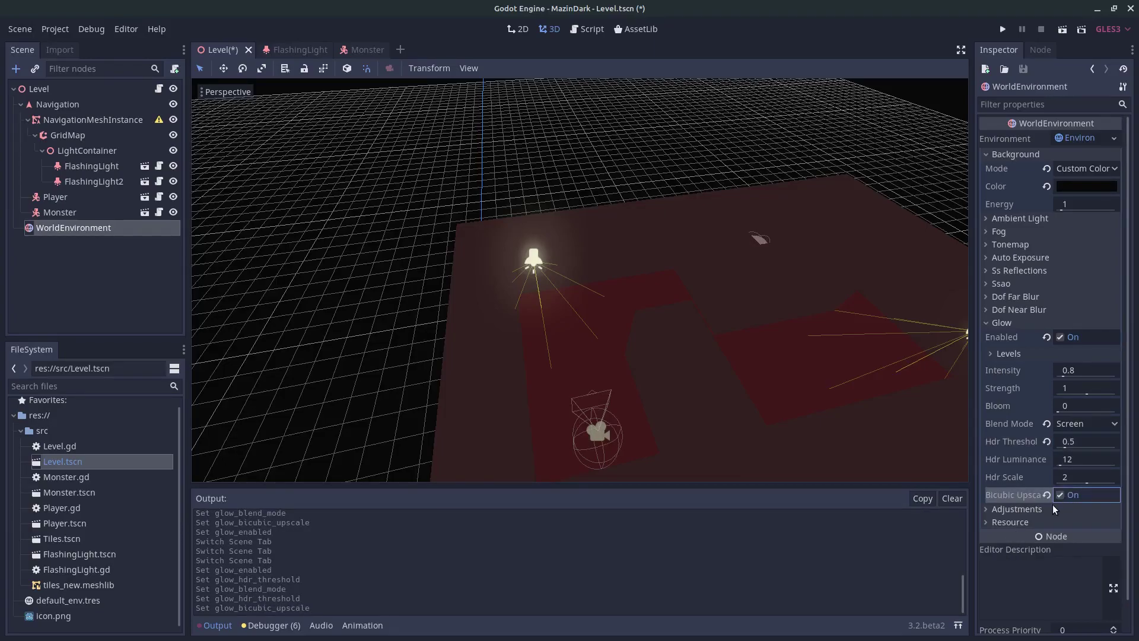
Run the game maximized and move toward and away from the Monster to check the glow of its eyes.
key(F5)
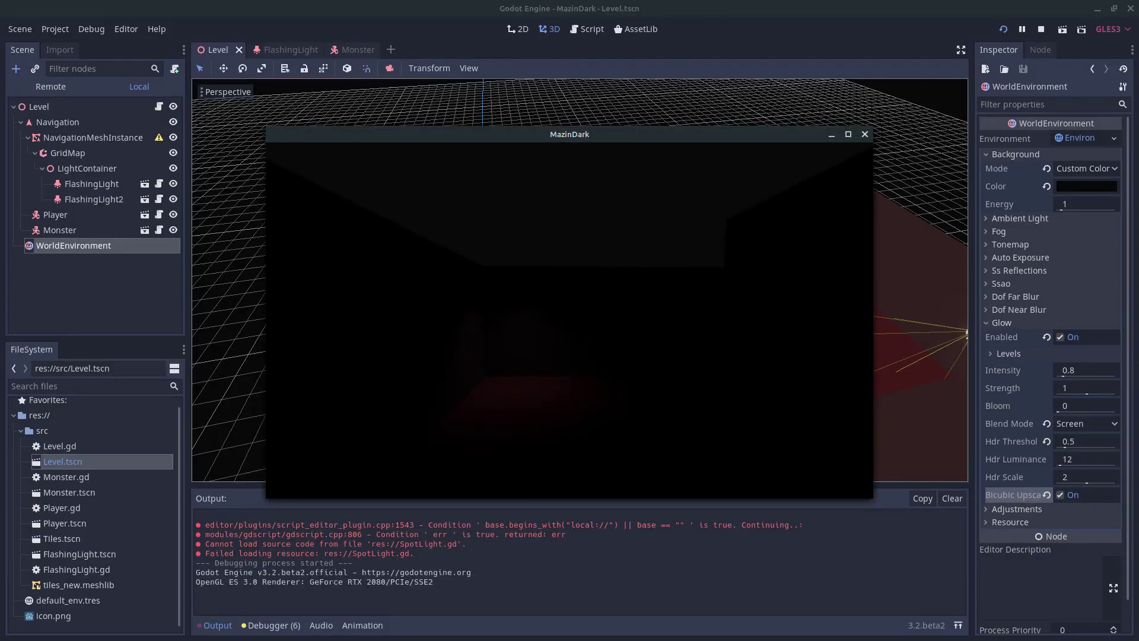
double_click(639, 135)
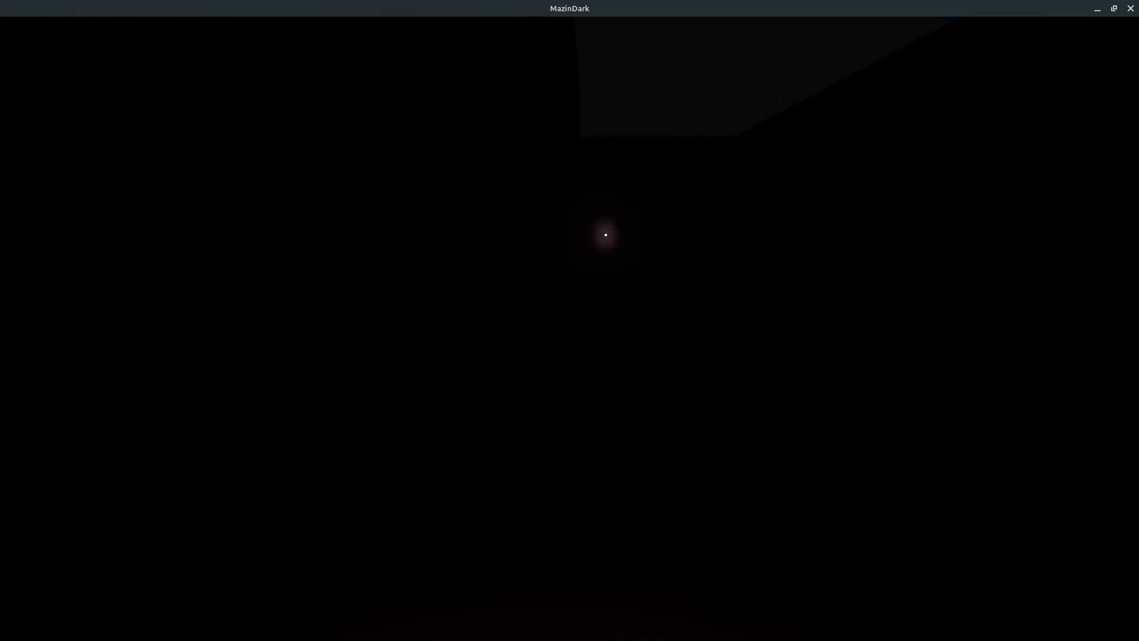
key(w)
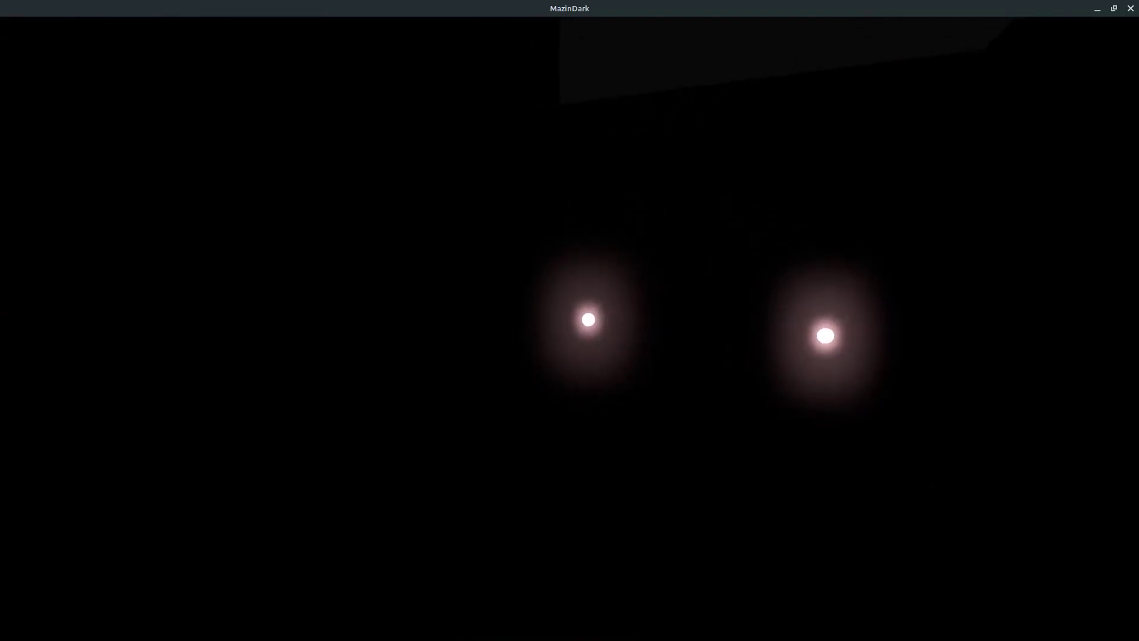
key(s)
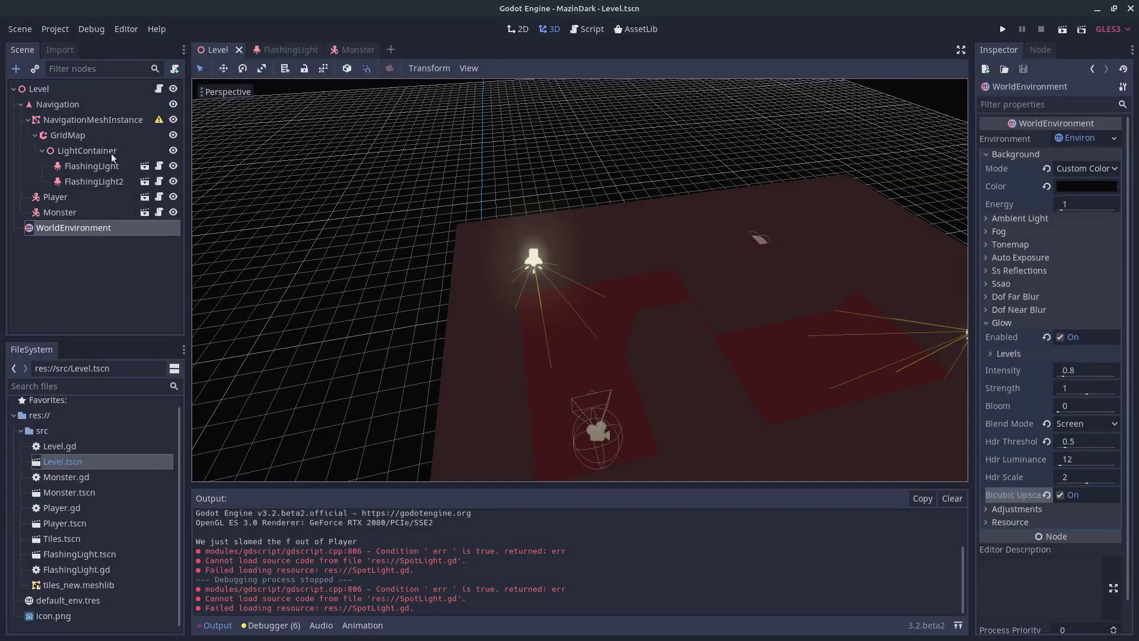
In the Monster scene, set the emission energy of the eye mesh's material to 1.2.
click(354, 49)
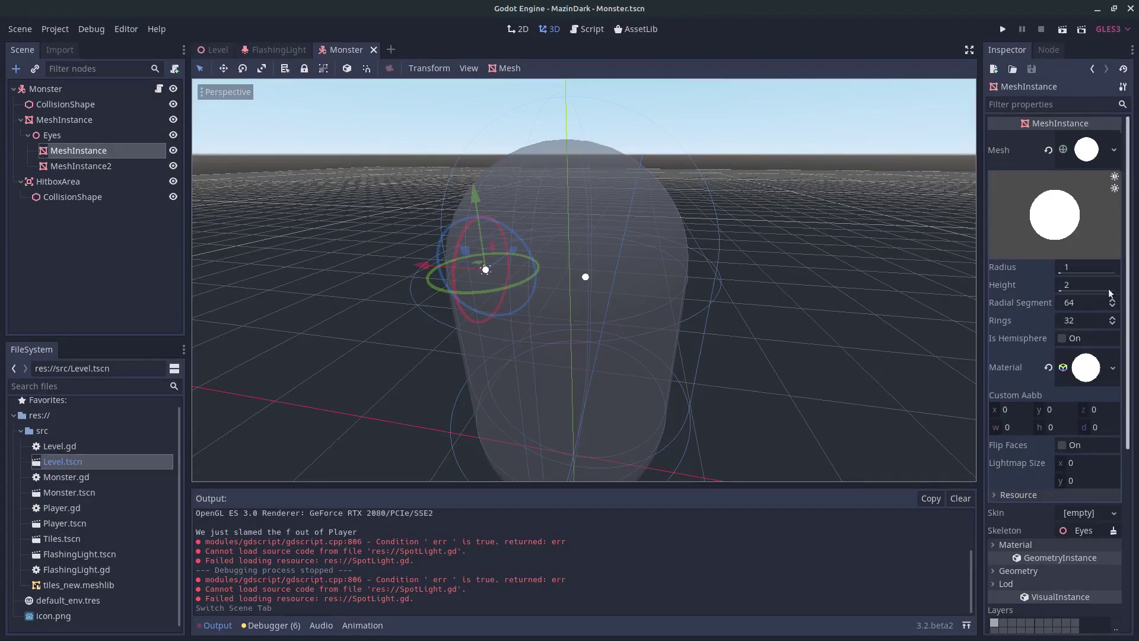
click(1086, 149)
click(1086, 149)
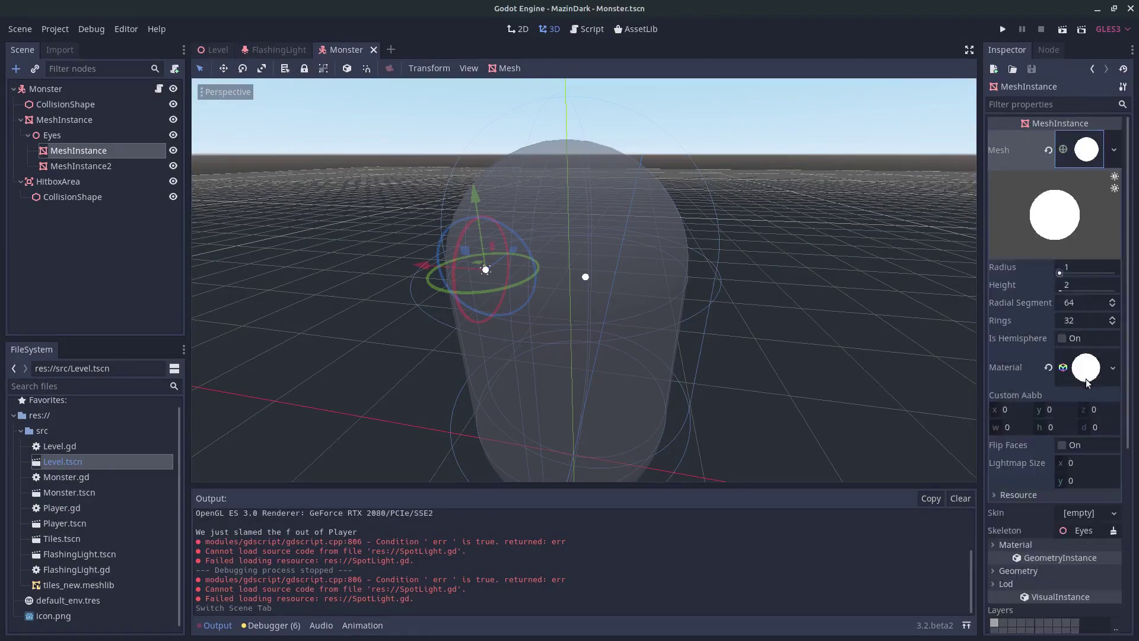
click(1061, 338)
click(1074, 339)
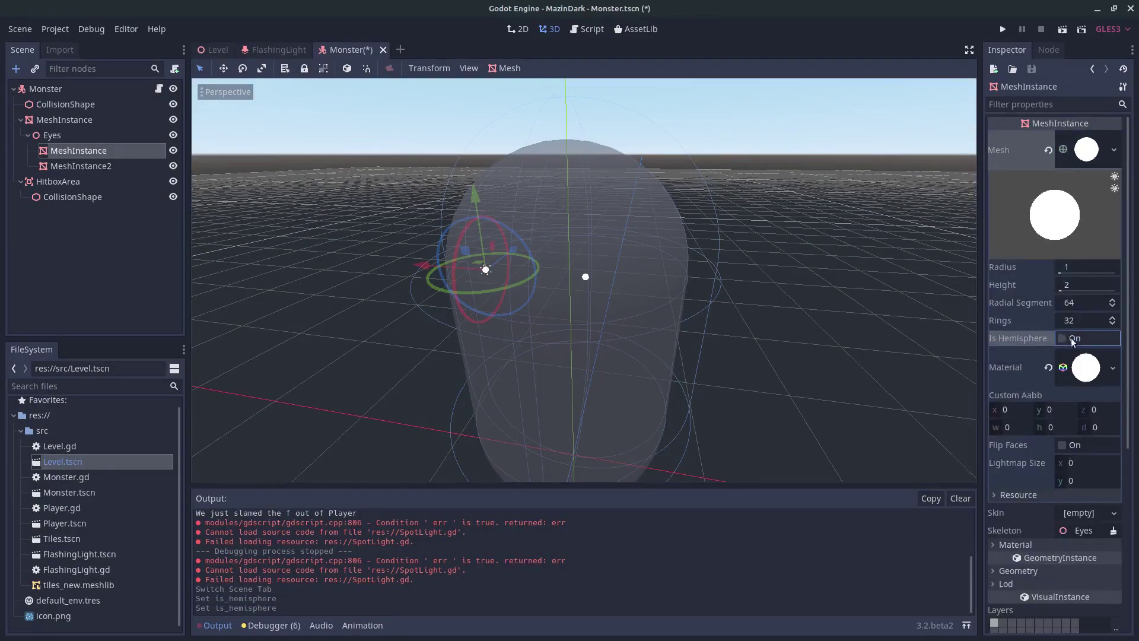
click(1085, 363)
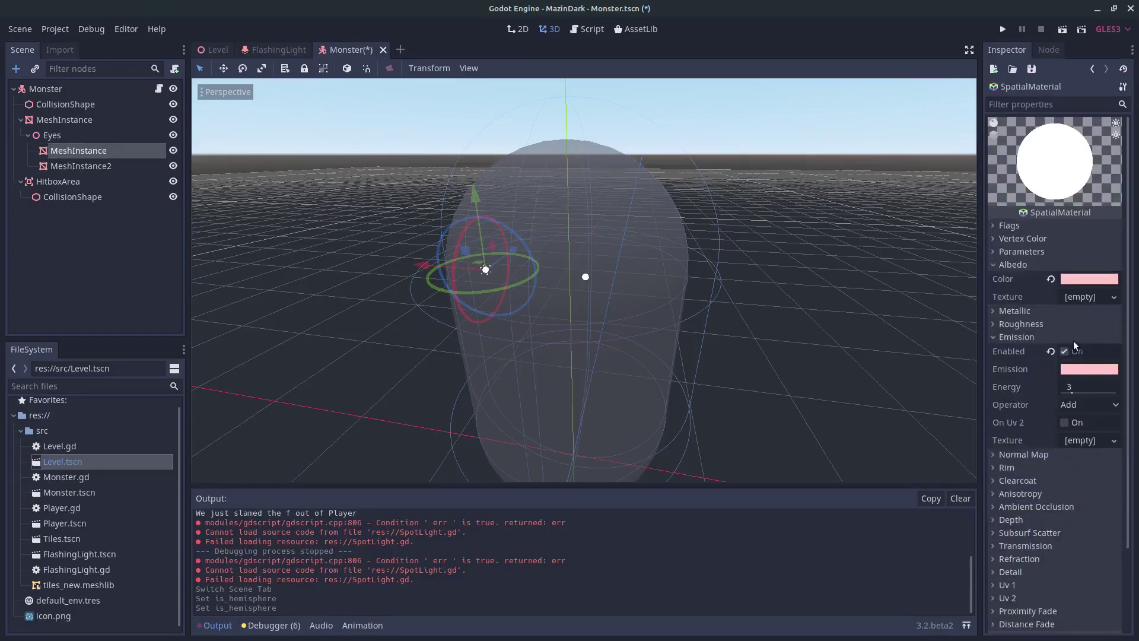
click(1083, 387)
key(Return)
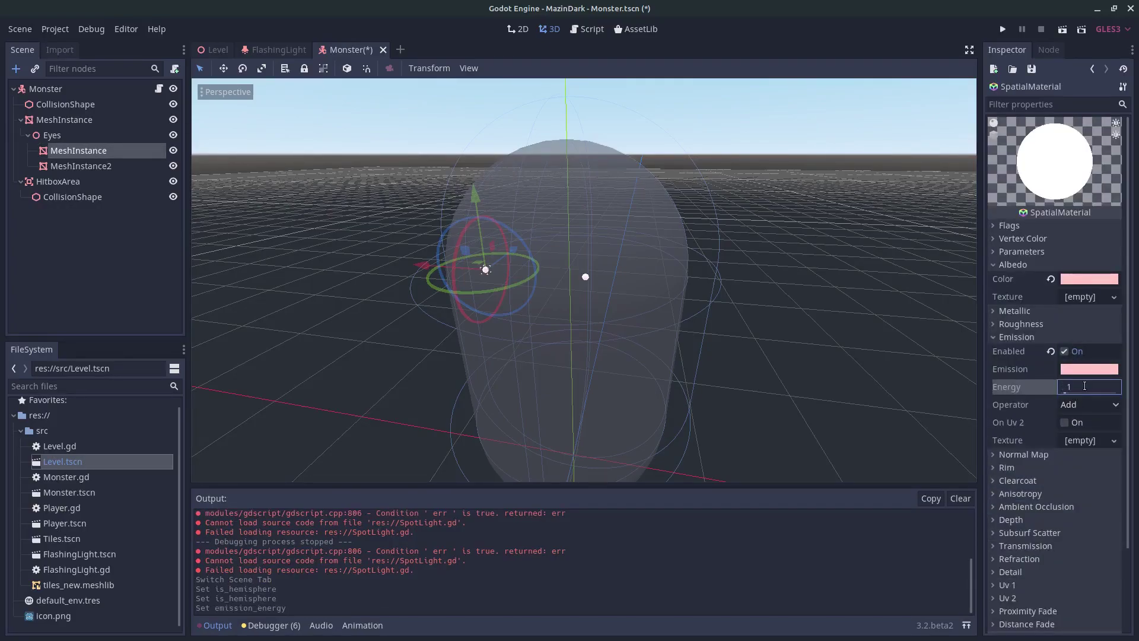
click(1084, 386)
text(1.2)
key(Return)
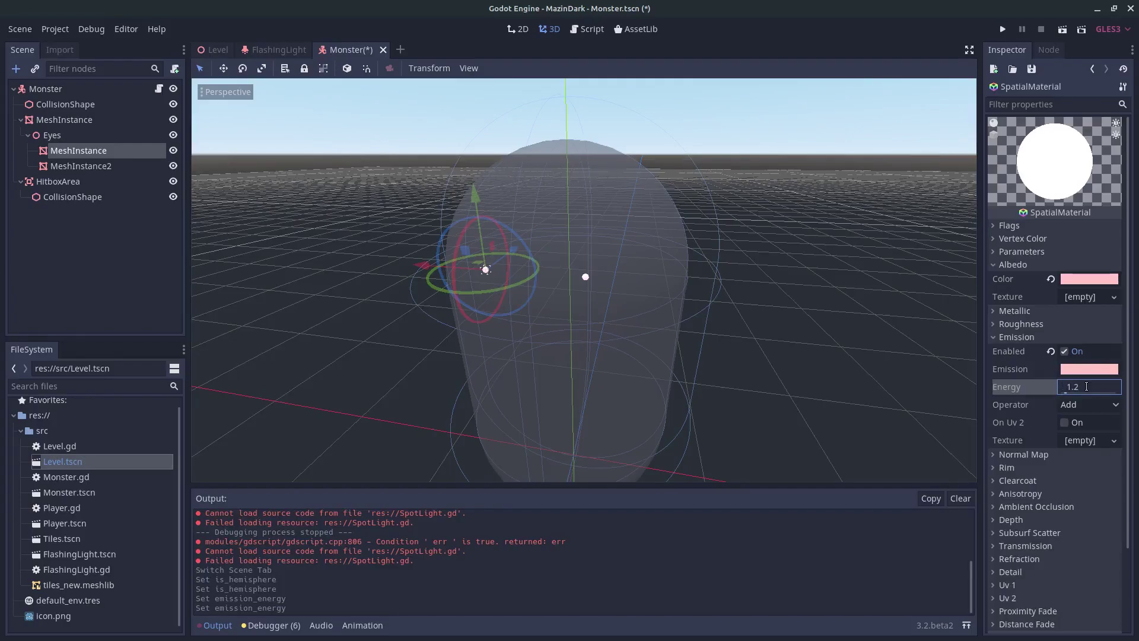
Run the game and walk toward the Monster to check how its eyes glow with the new emission energy.
key(F5)
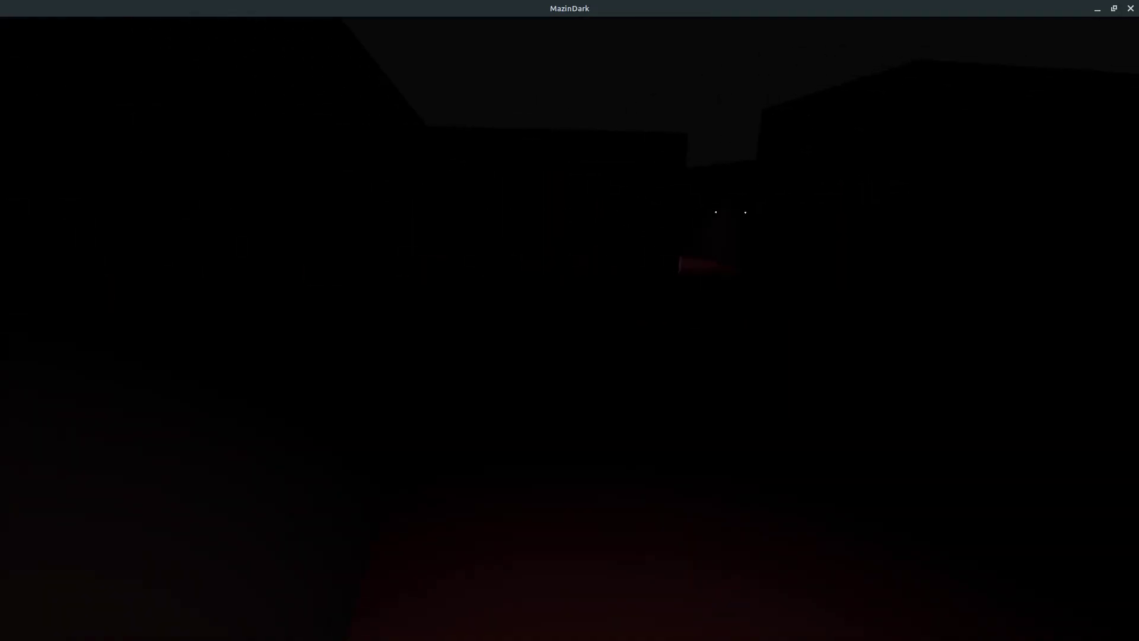
key(w)
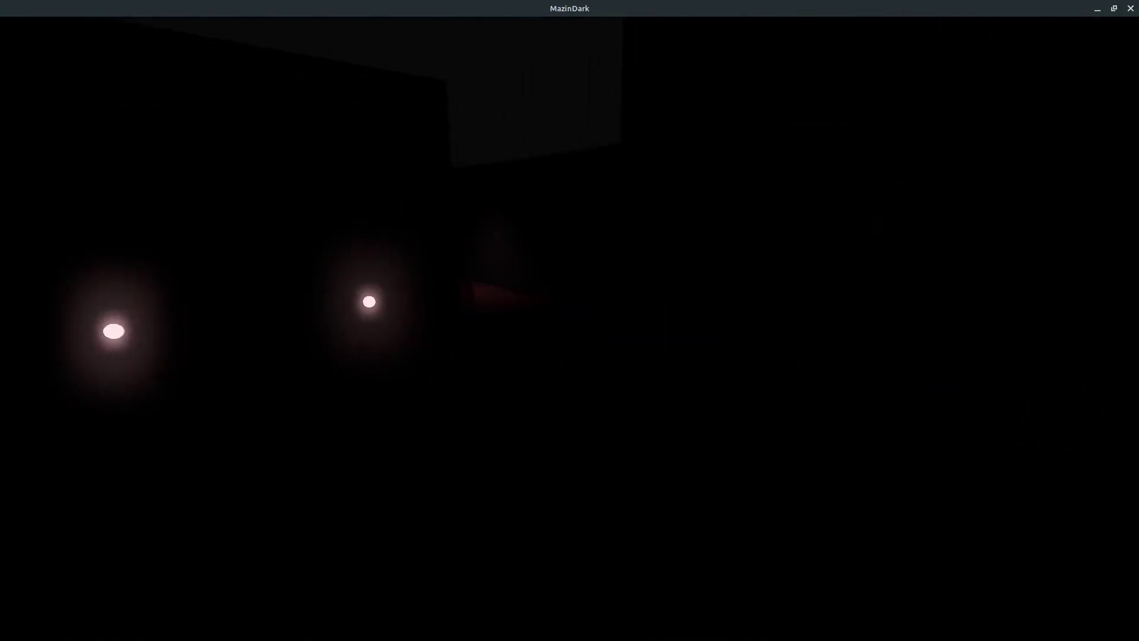